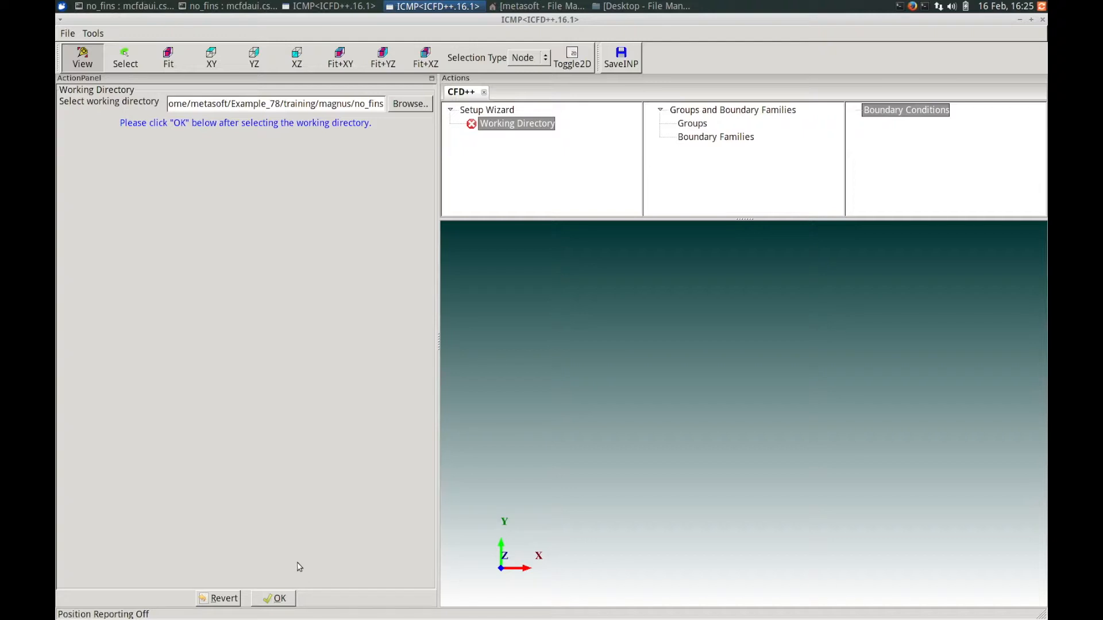
Confirm the working directory and load the grid files with analysis and BC family file, reviewing the grid information summary.
{"action": "left_click", "coordinate": [278, 599]}
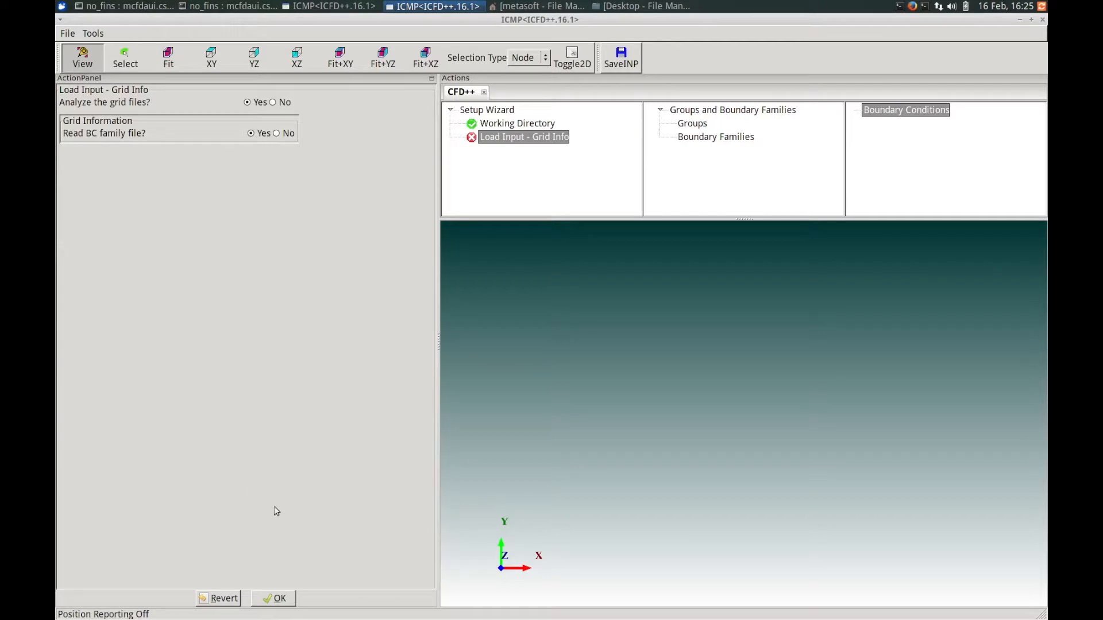
{"action": "left_click", "coordinate": [276, 598]}
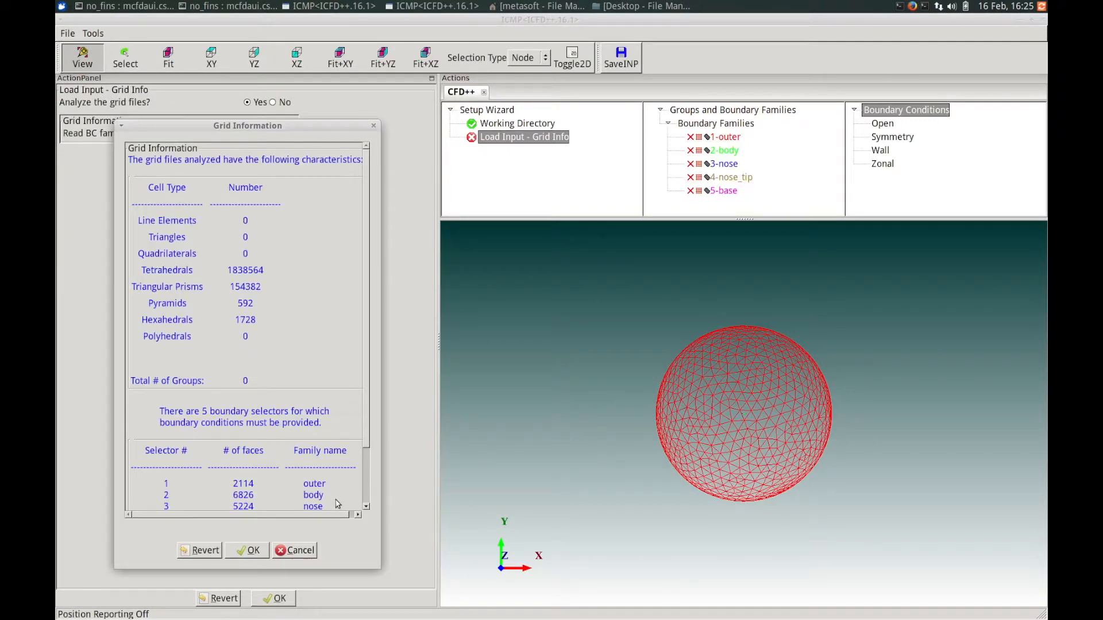
{"action": "left_click_drag", "start_coordinate": [278, 126], "coordinate": [314, 115]}
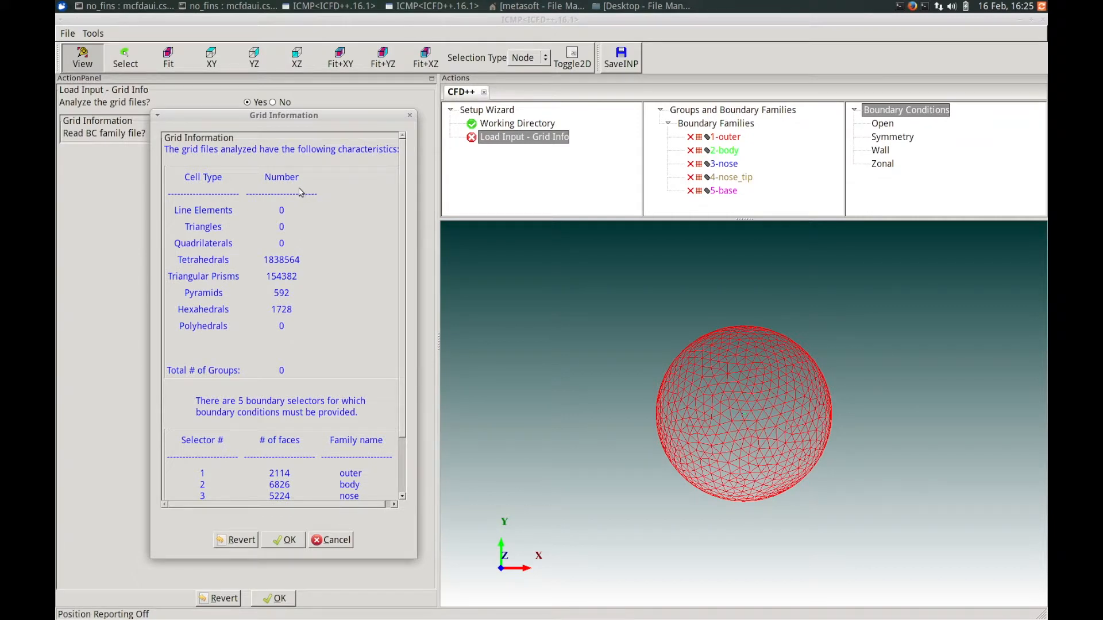
{"action": "scroll", "coordinate": [396, 379], "scroll_direction": "down", "scroll_amount": 1}
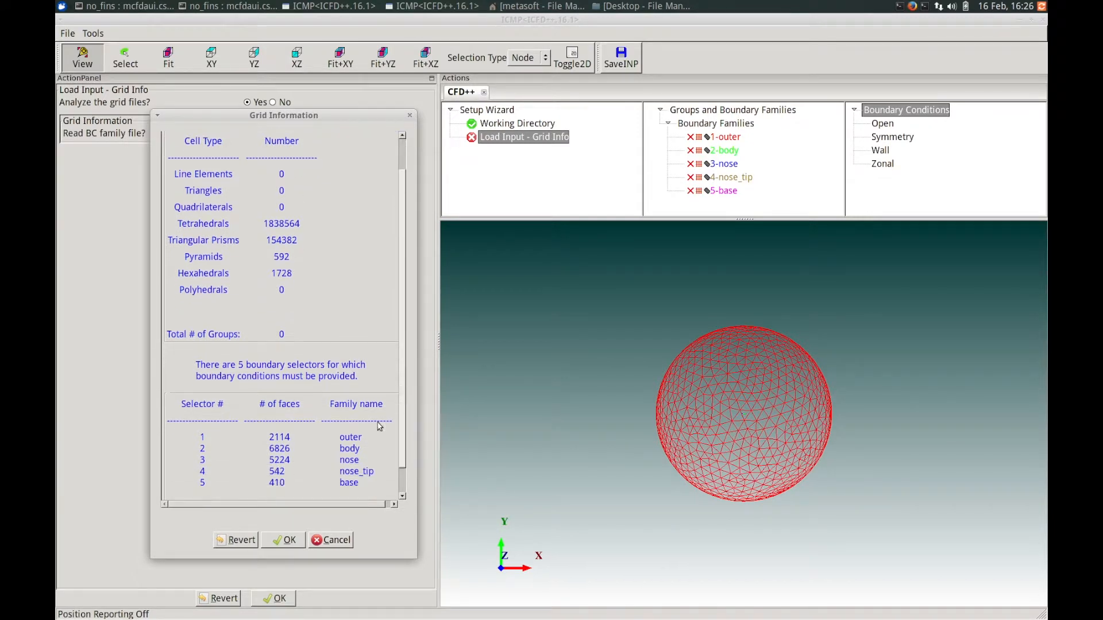
{"action": "left_click", "coordinate": [280, 543]}
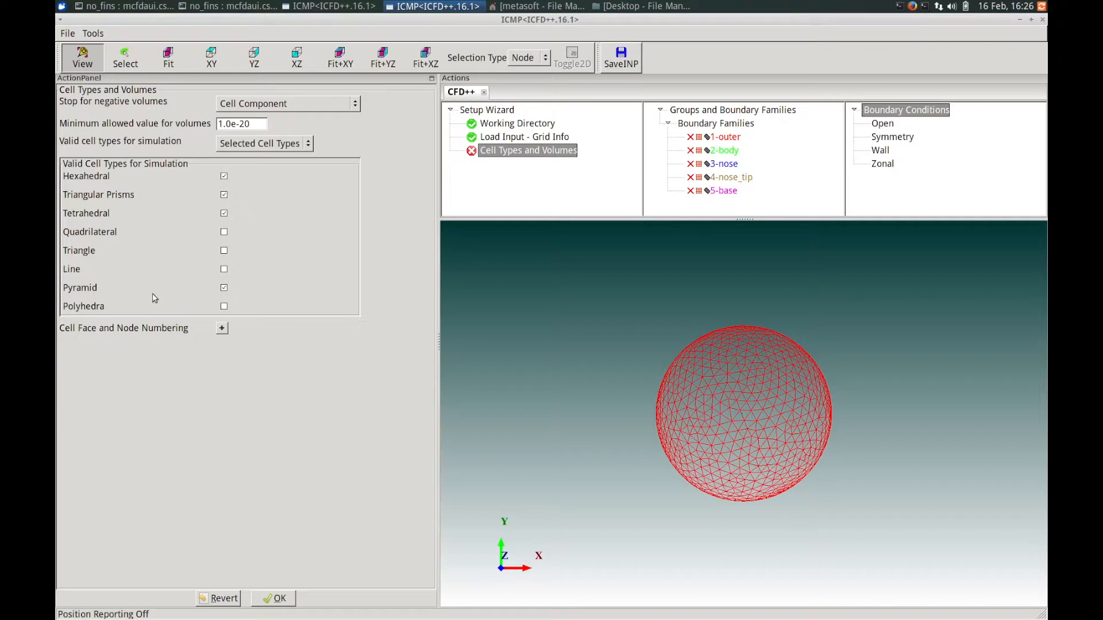
Accept the default cell types and volumes, then choose General Fluid Problems using the External Aero preset wizard.
{"action": "left_click", "coordinate": [280, 599]}
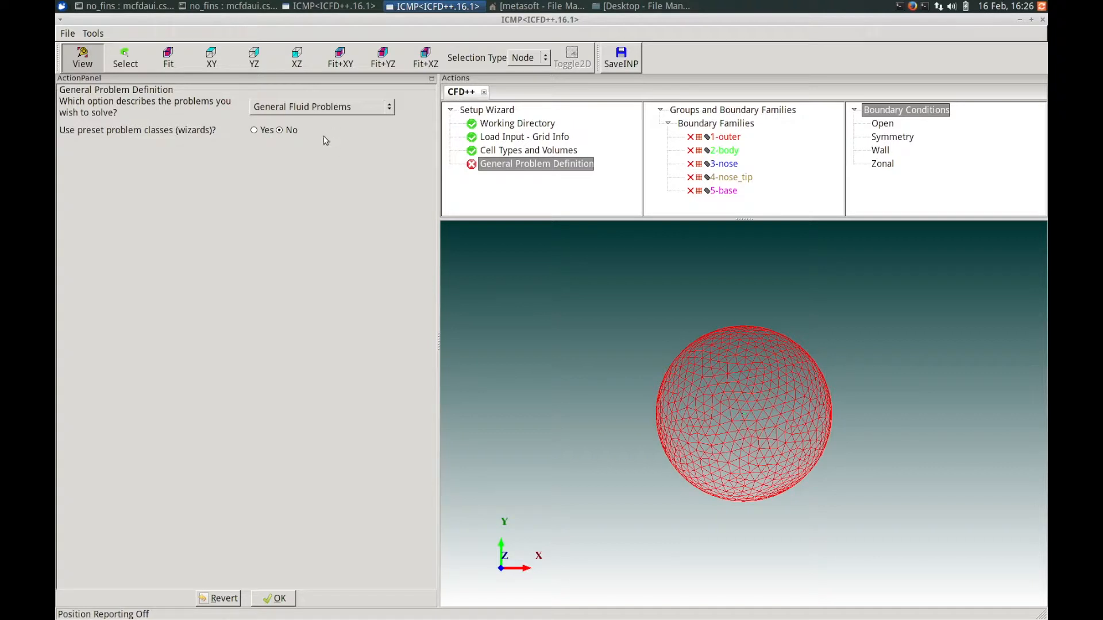
{"action": "left_click", "coordinate": [300, 108]}
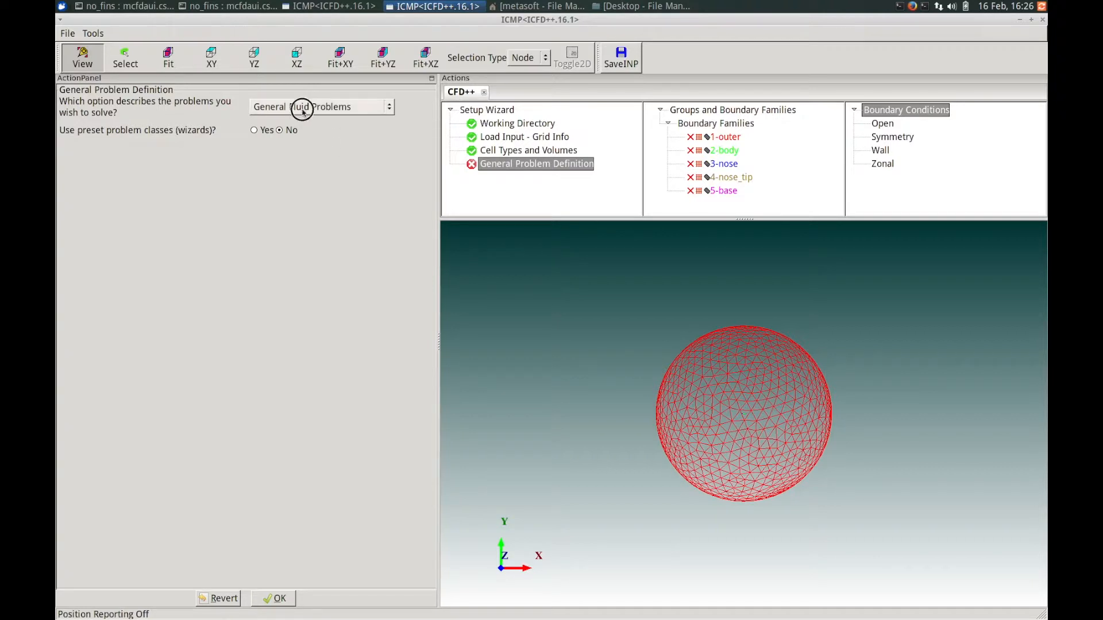
{"action": "left_click", "coordinate": [241, 108]}
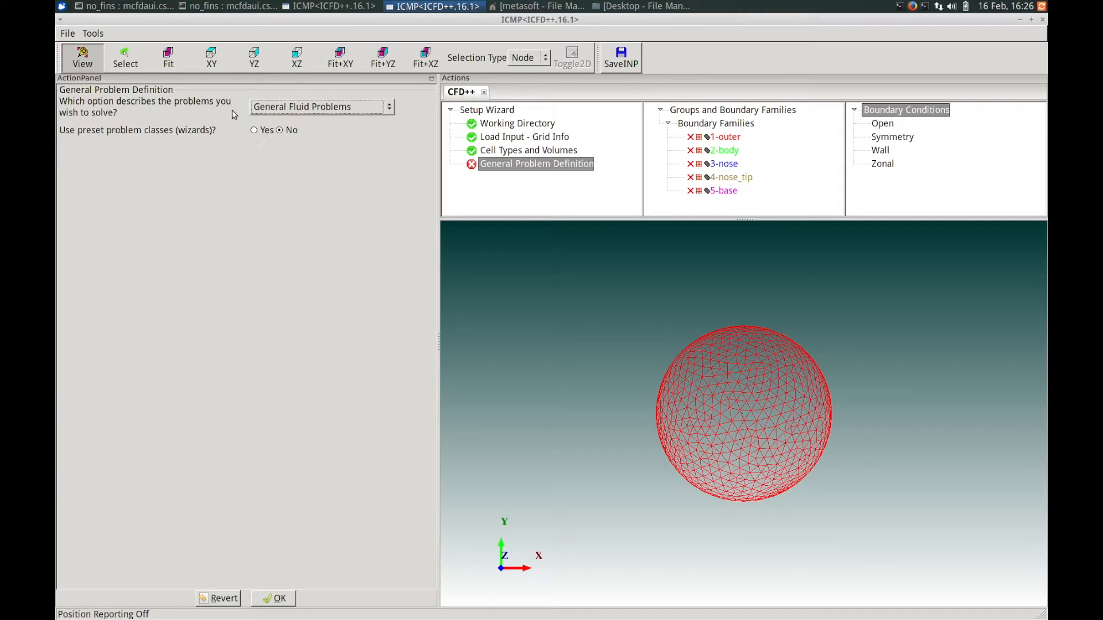
{"action": "left_click", "coordinate": [256, 137]}
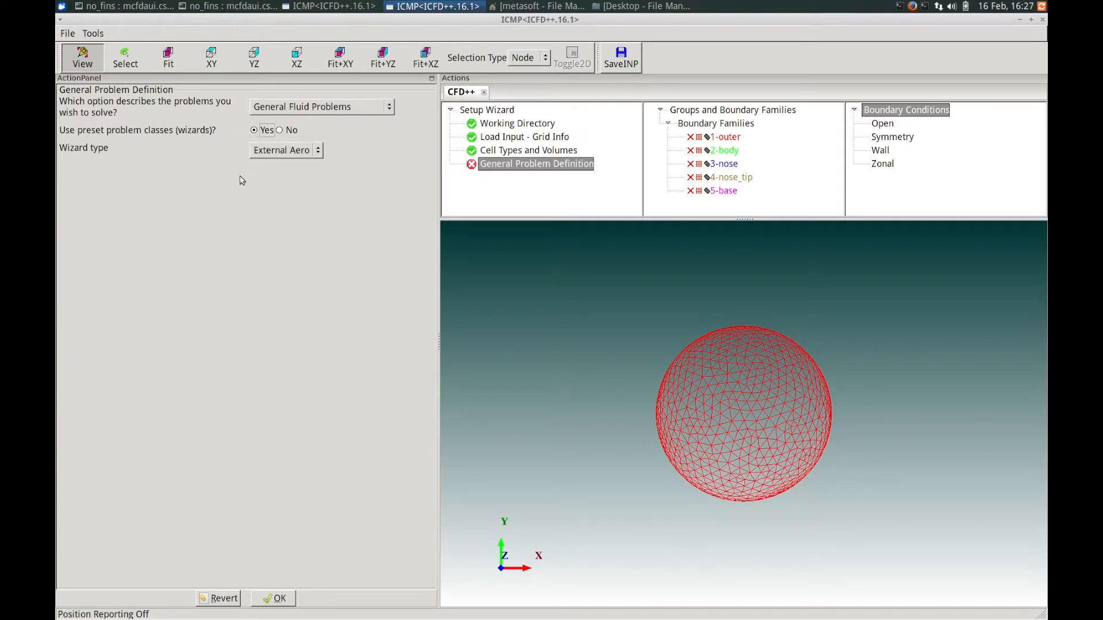
{"action": "left_click", "coordinate": [278, 150]}
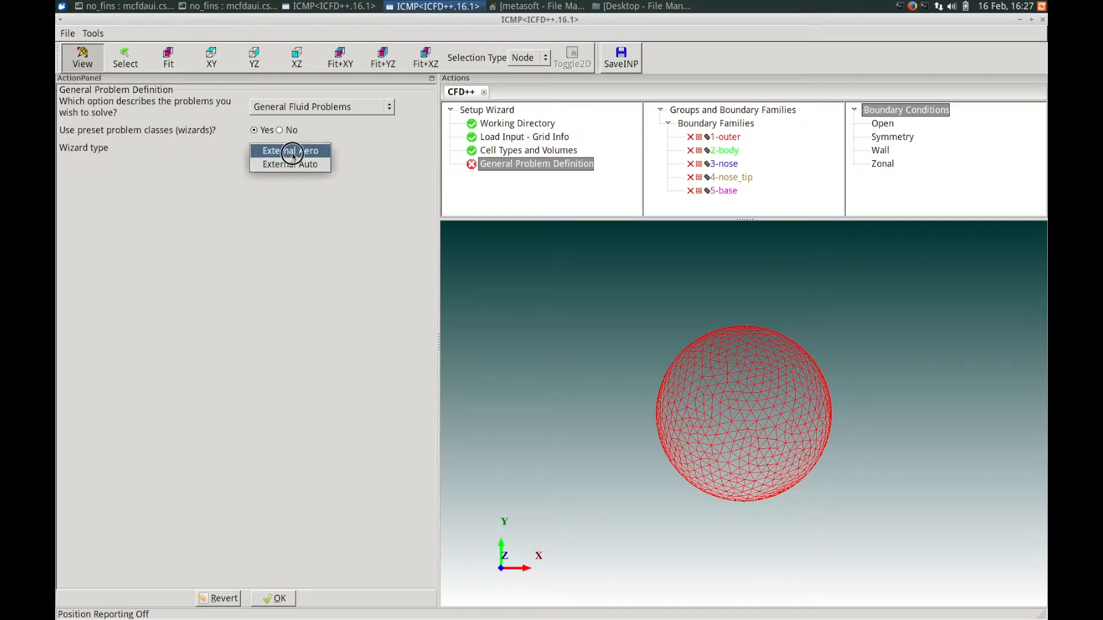
{"action": "left_click", "coordinate": [301, 152]}
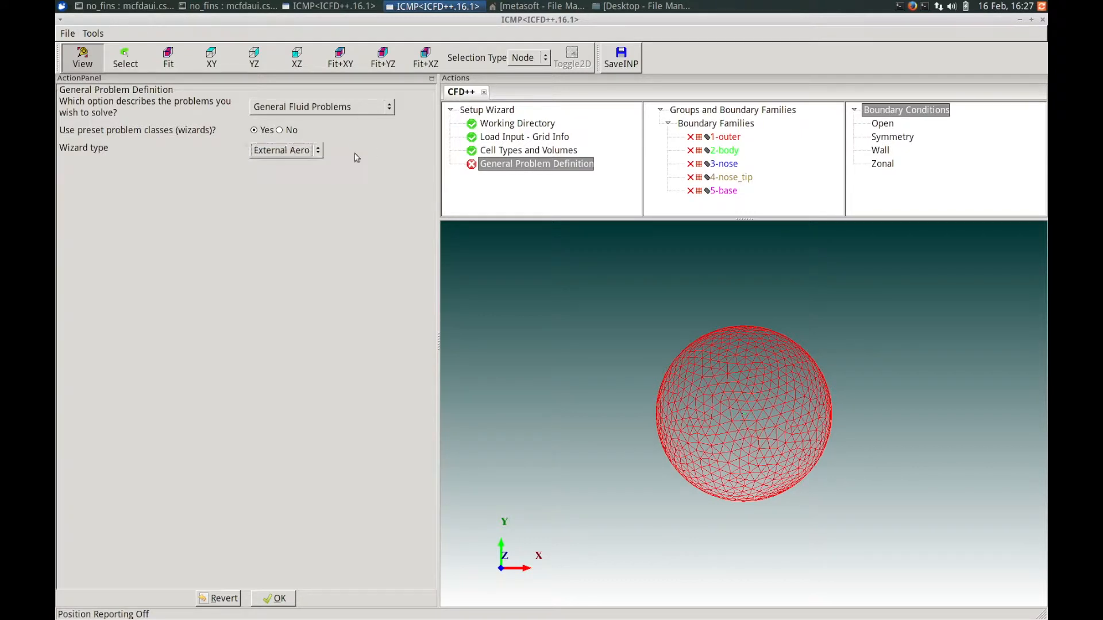
{"action": "left_click", "coordinate": [319, 151]}
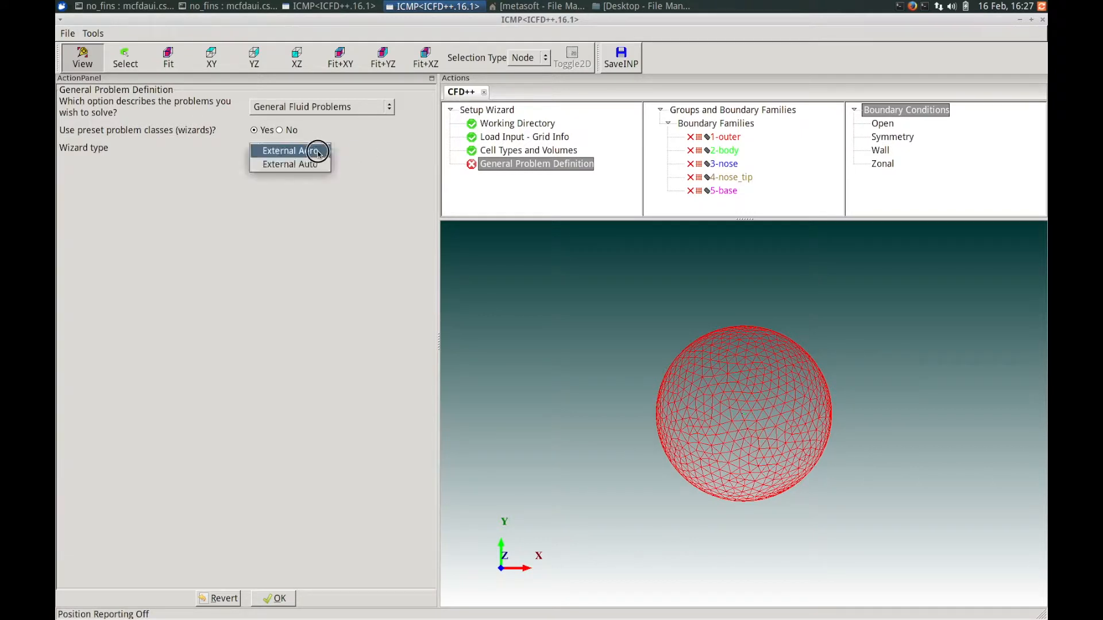
{"action": "left_click", "coordinate": [355, 148]}
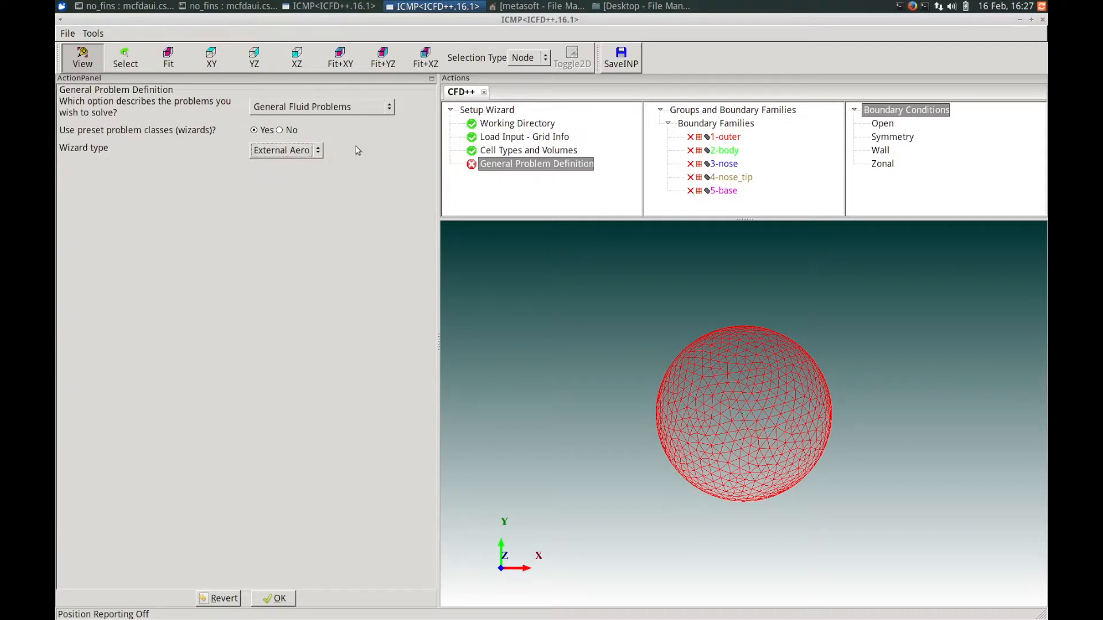
{"action": "left_click", "coordinate": [280, 599]}
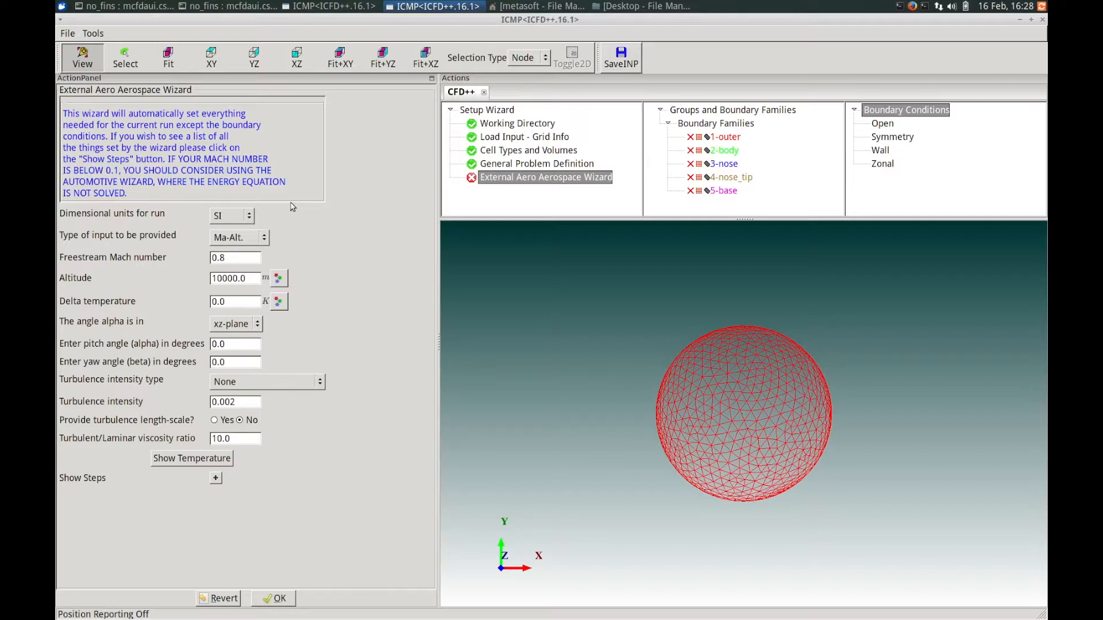
Set the aero wizard to SI units with Ma-Alt. as the input type.
{"action": "left_click", "coordinate": [241, 219]}
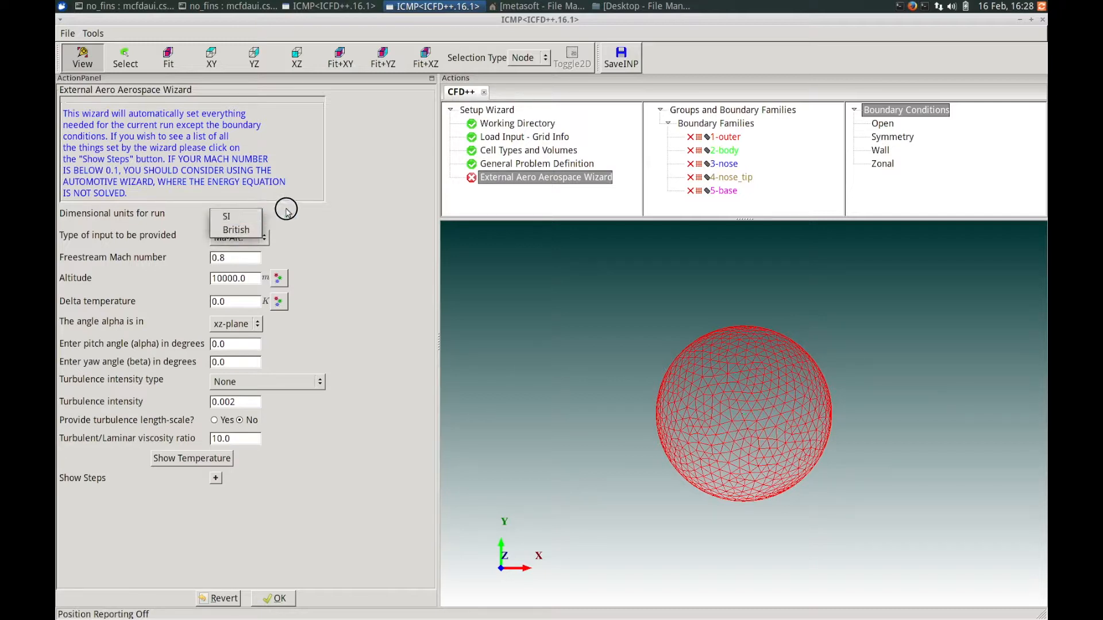
{"action": "left_click", "coordinate": [287, 210]}
{"action": "left_click", "coordinate": [238, 240]}
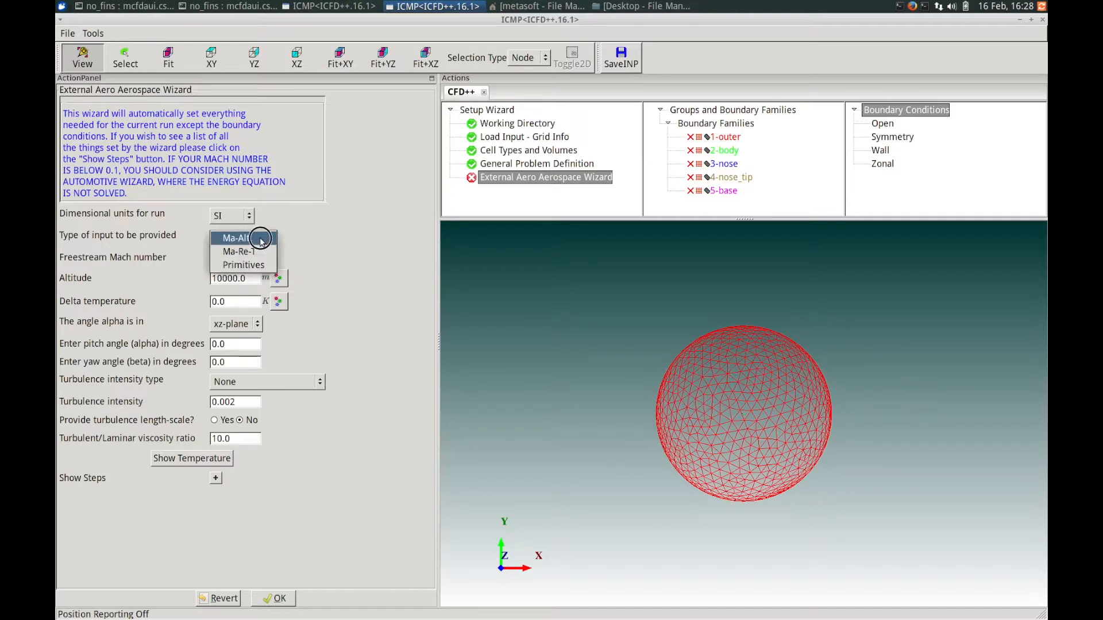
{"action": "left_click", "coordinate": [261, 240]}
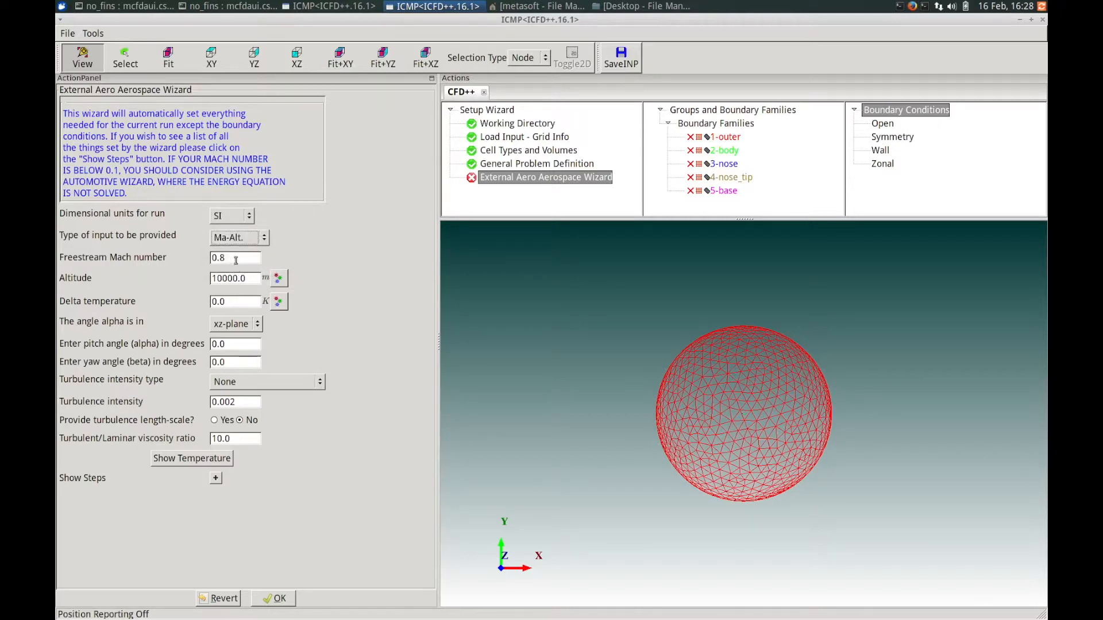
Set the freestream Mach number to 1.5 and the altitude to 0.
{"action": "double_click", "coordinate": [213, 256]}
{"action": "type", "text": "1.5"}
{"action": "left_click_drag", "start_coordinate": [255, 278], "coordinate": [206, 279]}
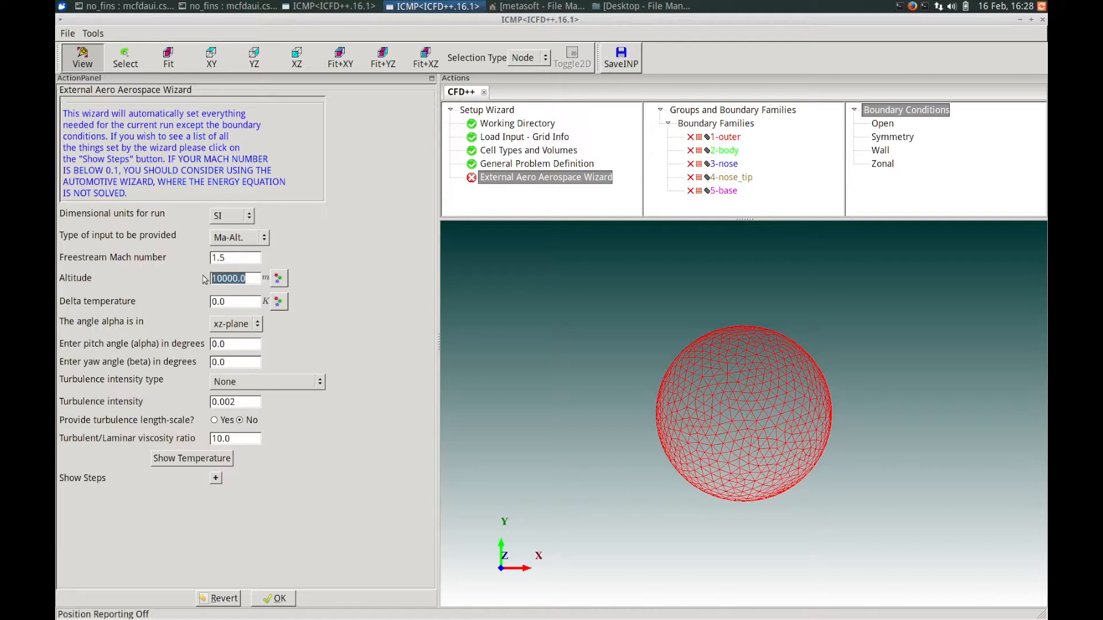
{"action": "type", "text": "0"}
Keep alpha in the xz-plane and set the pitch angle to 5 degrees.
{"action": "left_click", "coordinate": [235, 324]}
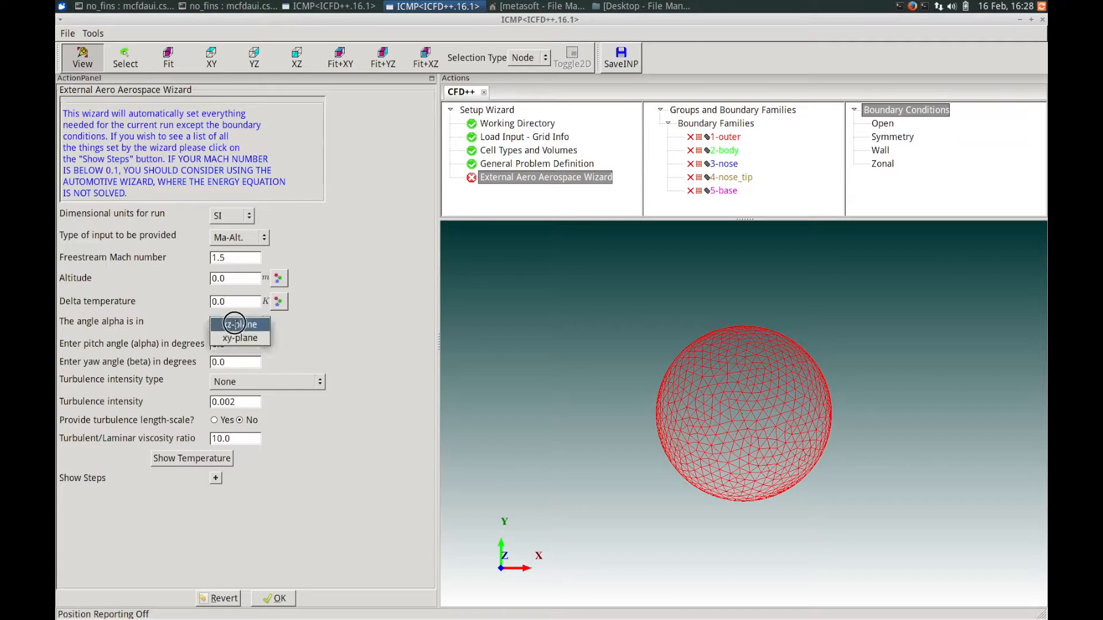
{"action": "left_click", "coordinate": [308, 325]}
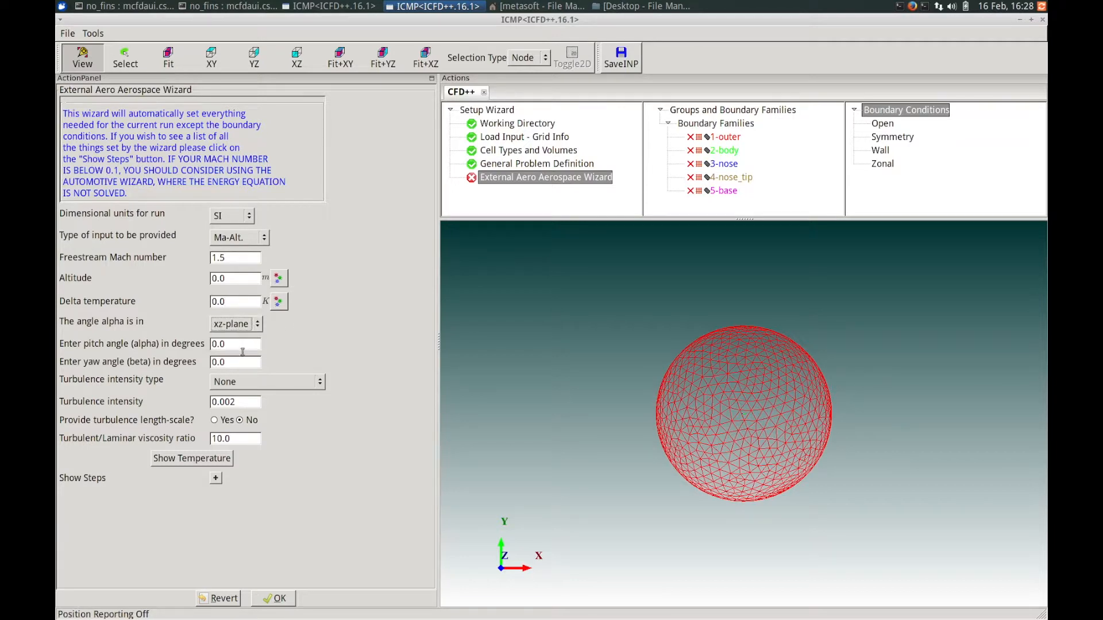
{"action": "left_click_drag", "start_coordinate": [243, 345], "coordinate": [207, 345]}
{"action": "type", "text": "5"}
{"action": "left_click", "coordinate": [232, 363]}
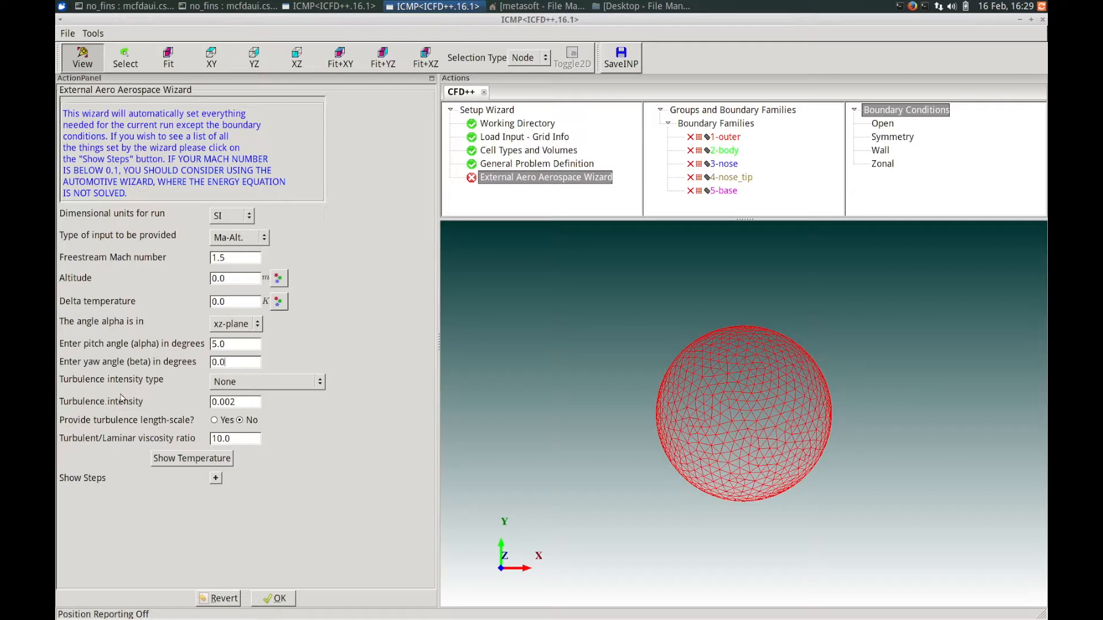
Show the freestream temperature calculation and close it.
{"action": "left_click", "coordinate": [179, 460]}
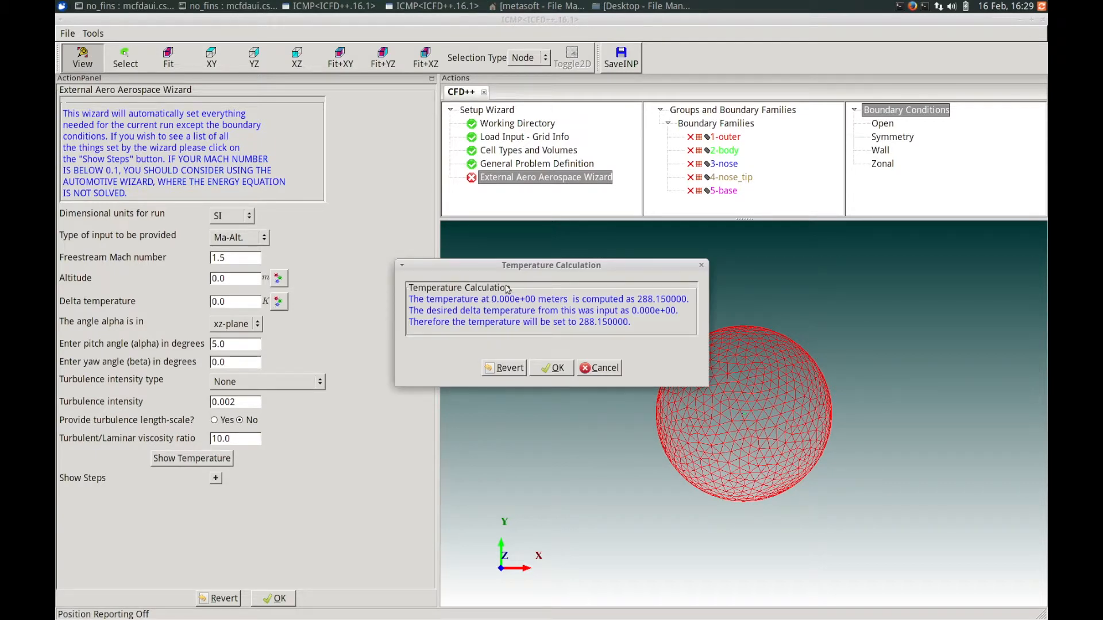
{"action": "left_click_drag", "start_coordinate": [509, 266], "coordinate": [447, 271]}
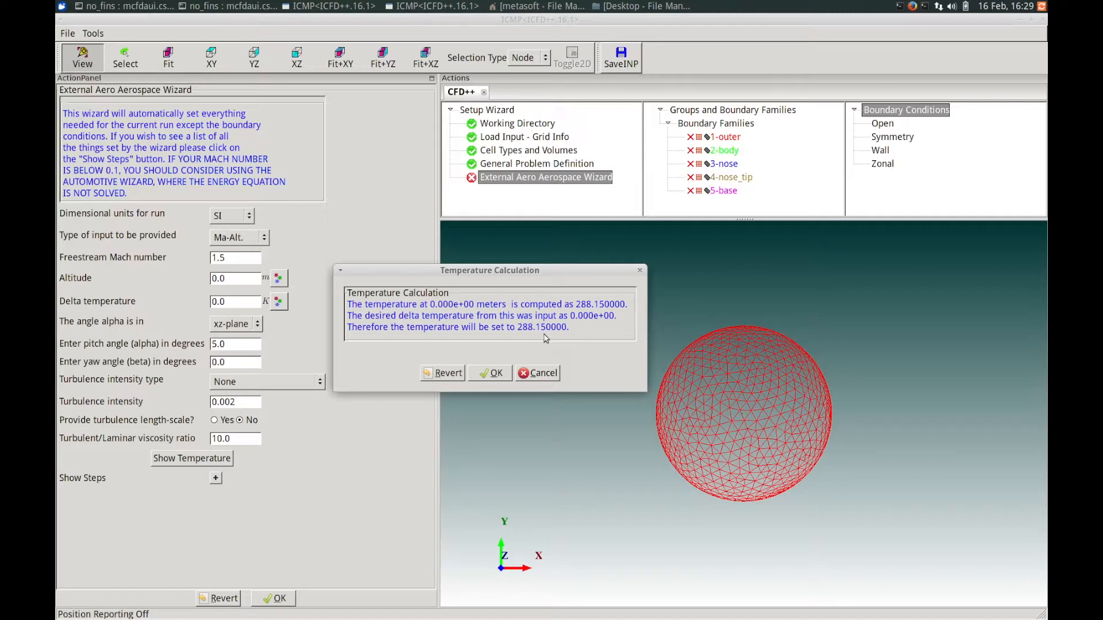
{"action": "left_click", "coordinate": [492, 373]}
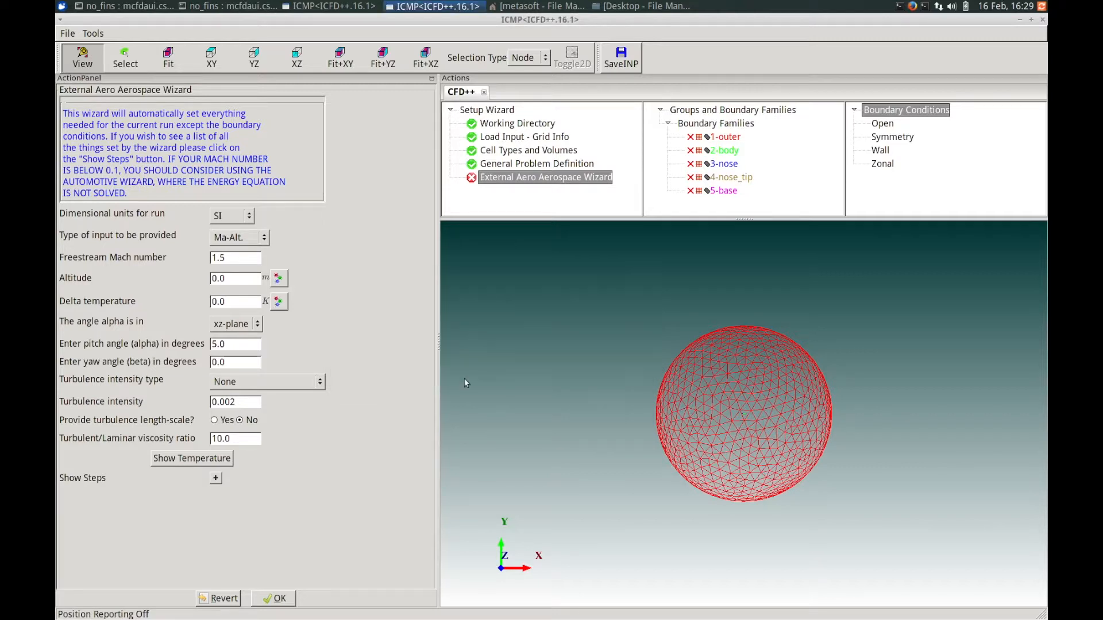
Expand the wizard's step list and complete the External Aero wizard, acknowledging the completion notice.
{"action": "left_click", "coordinate": [217, 479]}
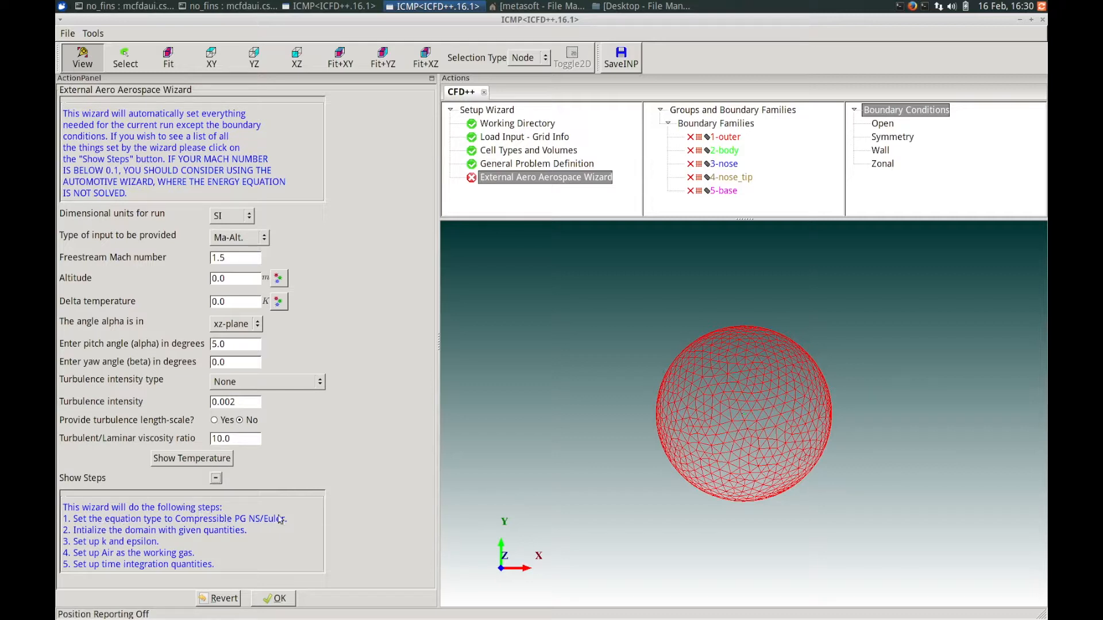
{"action": "left_click", "coordinate": [271, 601]}
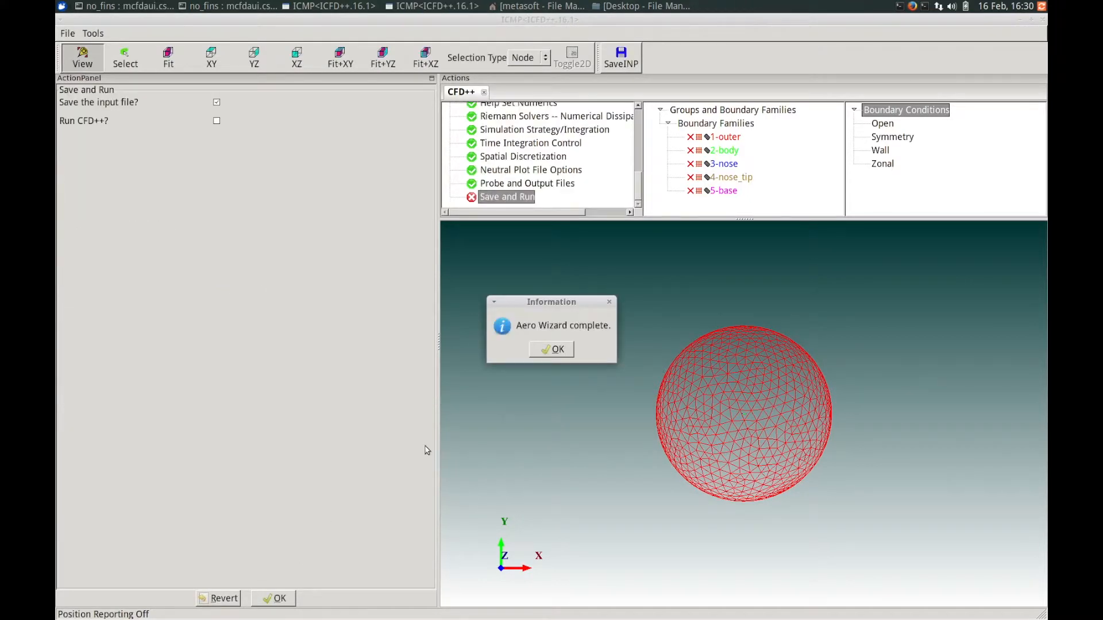
{"action": "left_click_drag", "start_coordinate": [524, 301], "coordinate": [496, 301]}
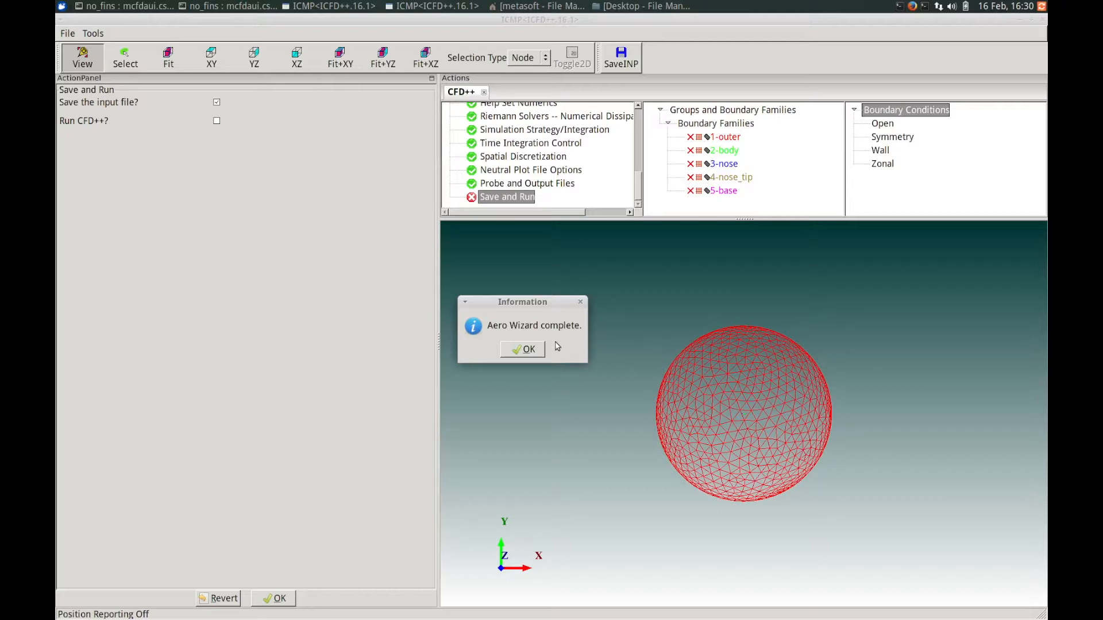
{"action": "left_click", "coordinate": [520, 350]}
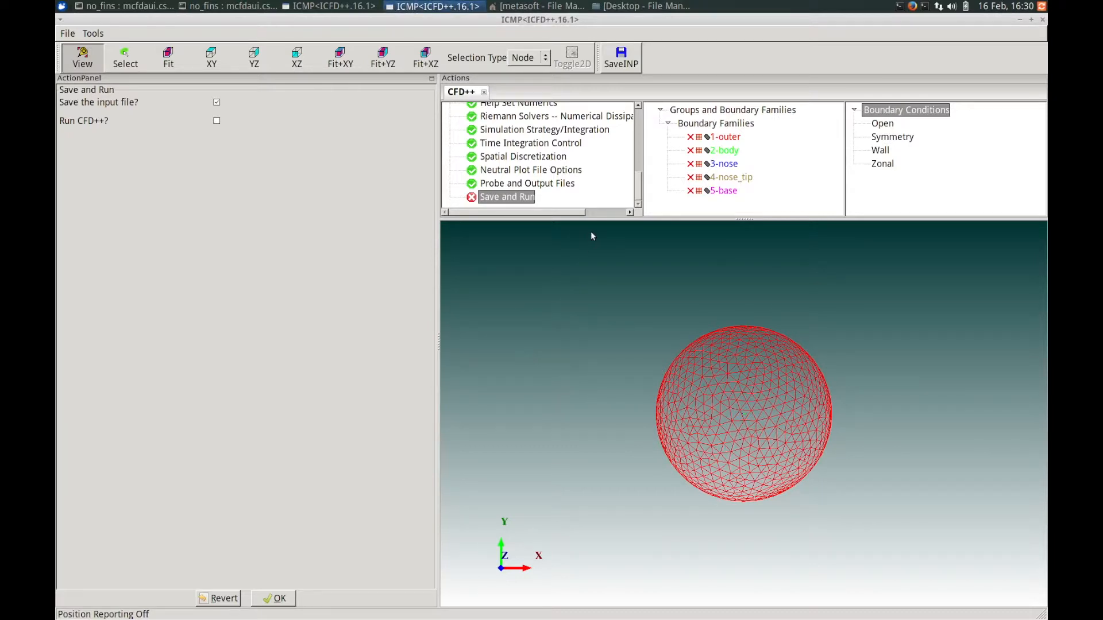
Open the Boundary Conditions step in the setup tree.
{"action": "left_click_drag", "start_coordinate": [637, 194], "coordinate": [640, 158]}
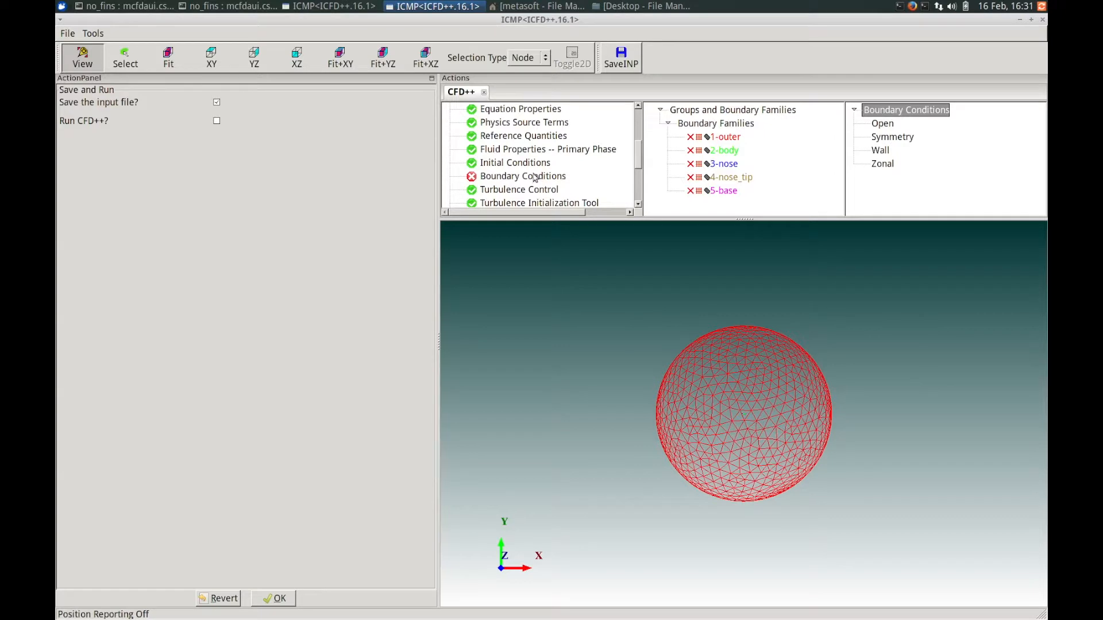
{"action": "left_click_drag", "start_coordinate": [637, 158], "coordinate": [635, 160]}
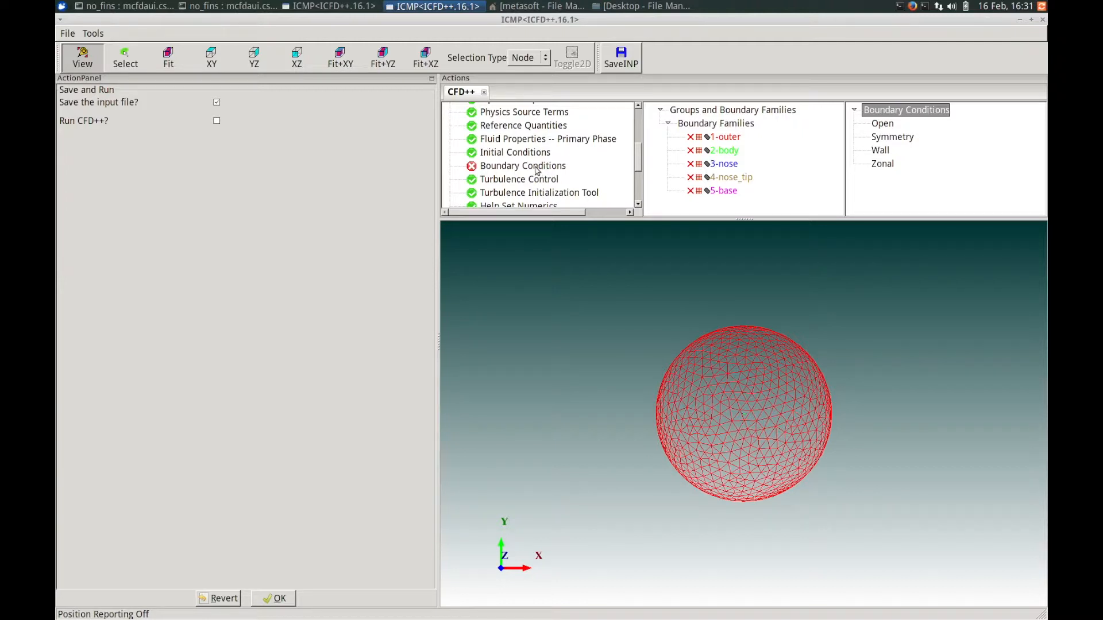
{"action": "left_click", "coordinate": [536, 167]}
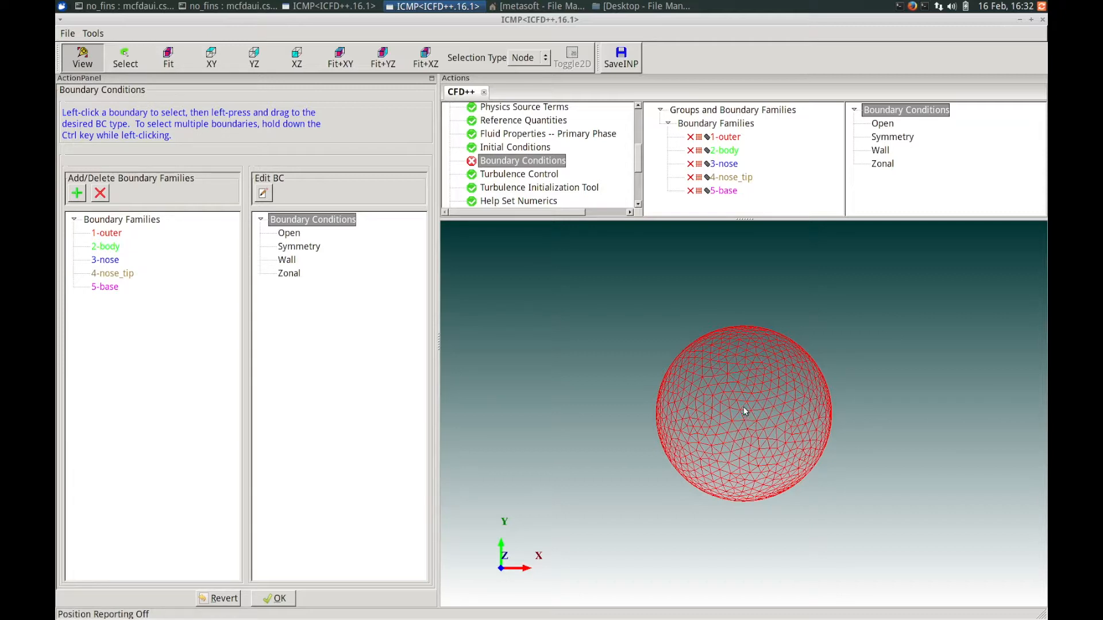
Rotate the sphere and display the outer boundary family as shaded.
{"action": "mouse_move", "coordinate": [746, 396]}
{"action": "left_mouse_down"}
{"action": "mouse_move", "coordinate": [738, 421]}
{"action": "mouse_move", "coordinate": [730, 395]}
{"action": "left_mouse_up"}
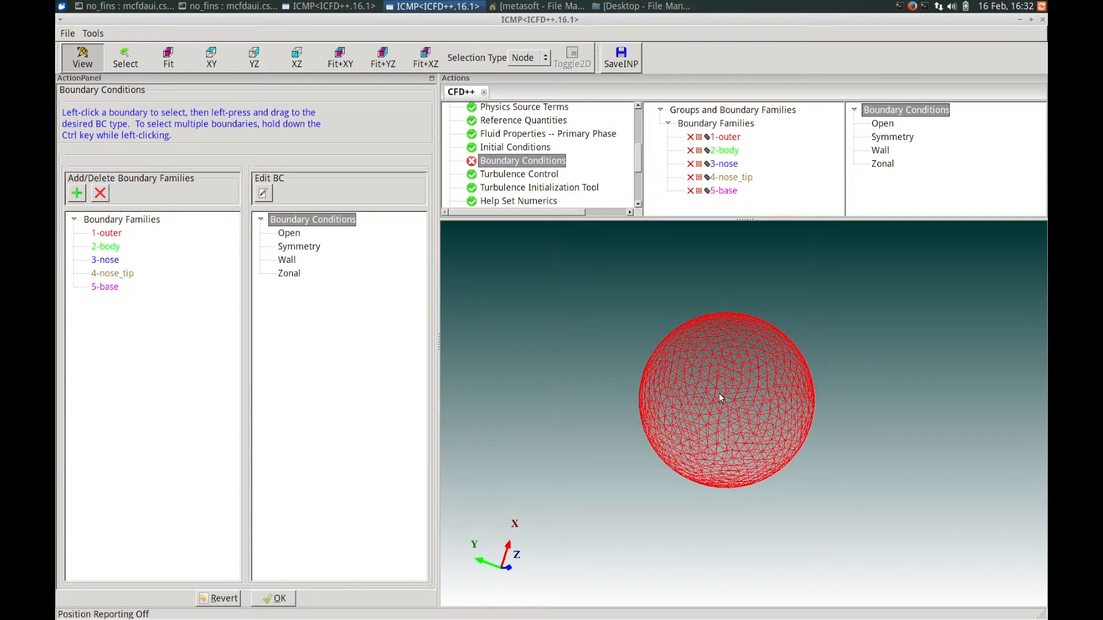
{"action": "mouse_move", "coordinate": [719, 394]}
{"action": "middle_mouse_down"}
{"action": "mouse_move", "coordinate": [649, 392]}
{"action": "mouse_move", "coordinate": [764, 393]}
{"action": "mouse_move", "coordinate": [716, 392]}
{"action": "middle_mouse_up"}
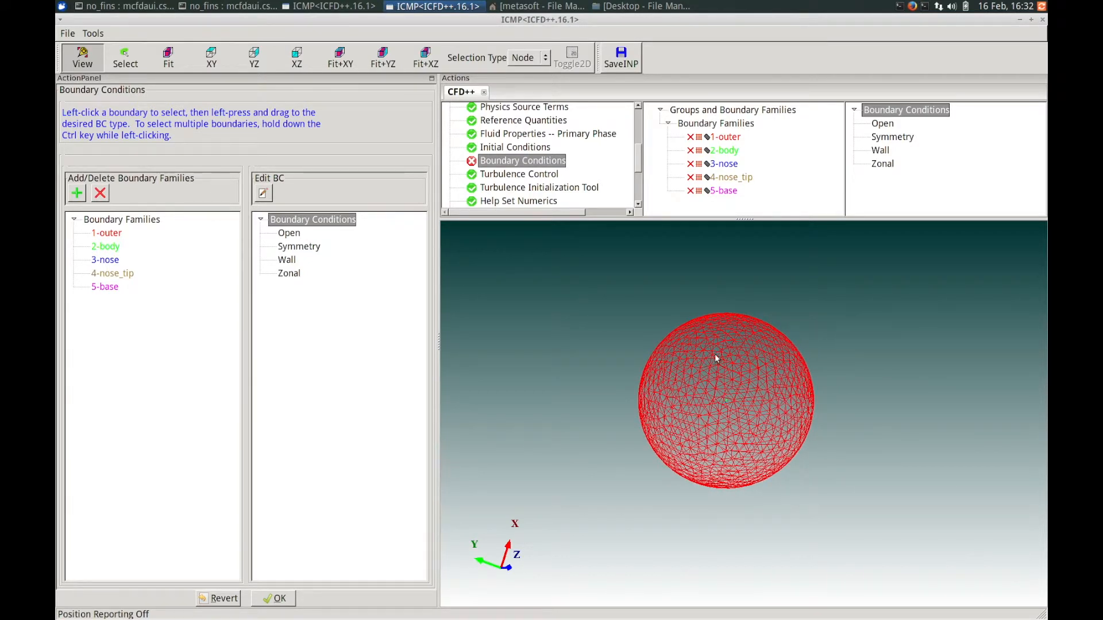
{"action": "mouse_move", "coordinate": [715, 354]}
{"action": "right_mouse_down"}
{"action": "mouse_move", "coordinate": [731, 442]}
{"action": "mouse_move", "coordinate": [734, 350]}
{"action": "right_mouse_up"}
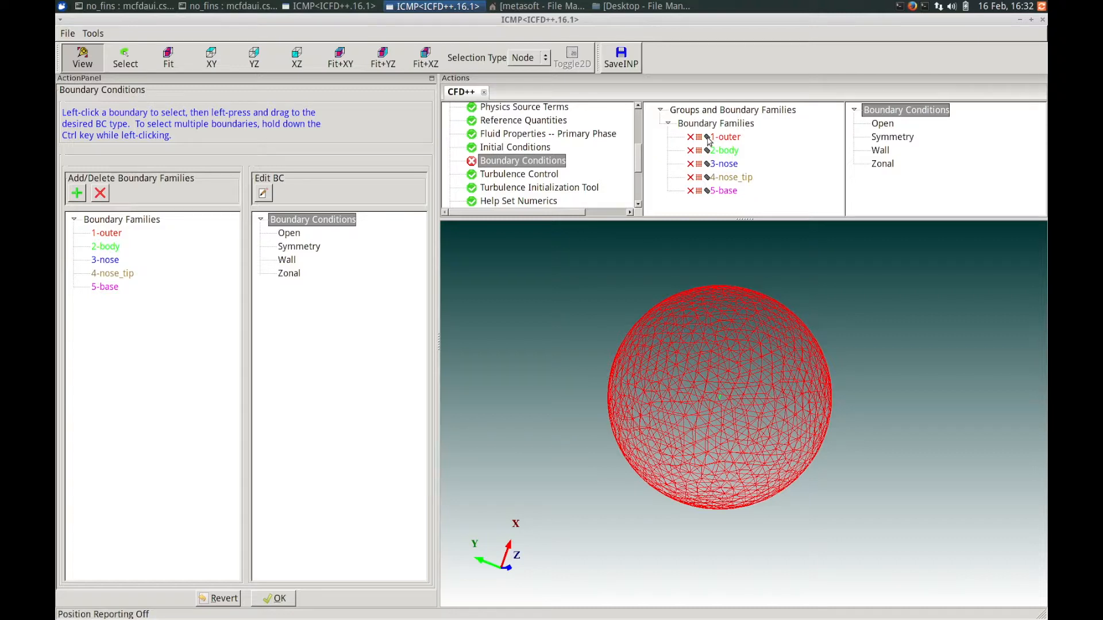
{"action": "left_click", "coordinate": [708, 139]}
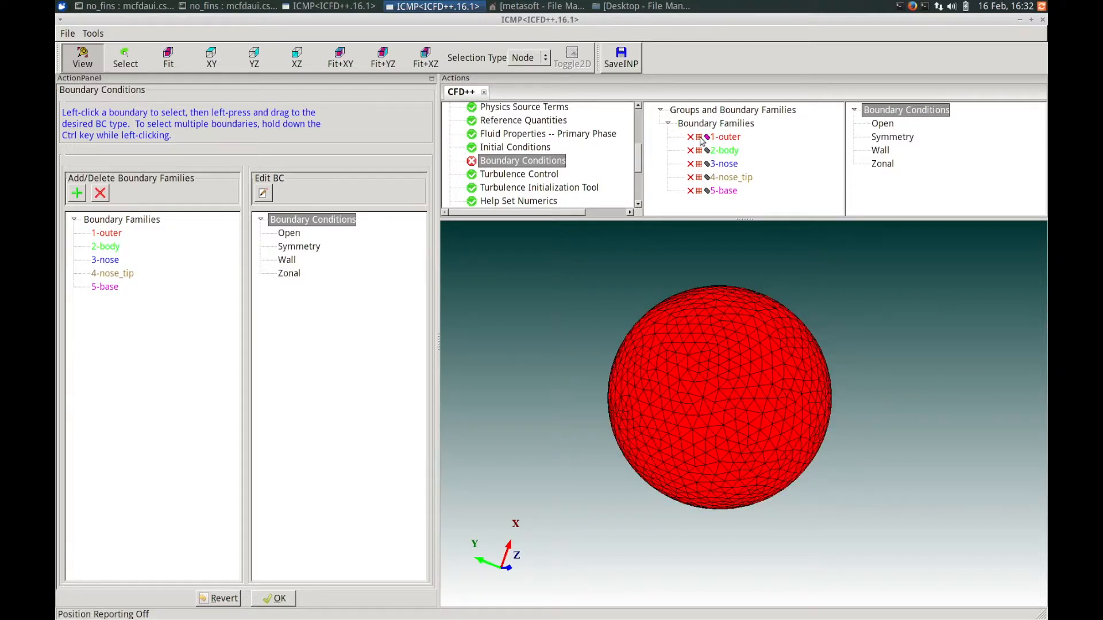
Toggle the outer boundary family's display style and select each boundary family in the display tree.
{"action": "left_click", "coordinate": [699, 137]}
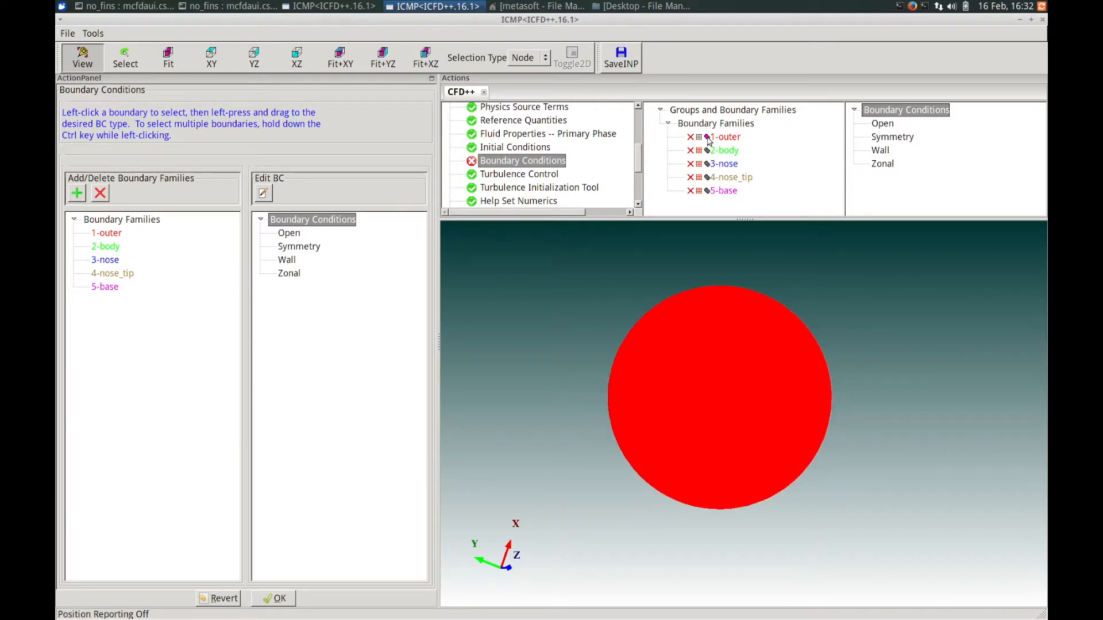
{"action": "left_click", "coordinate": [708, 139]}
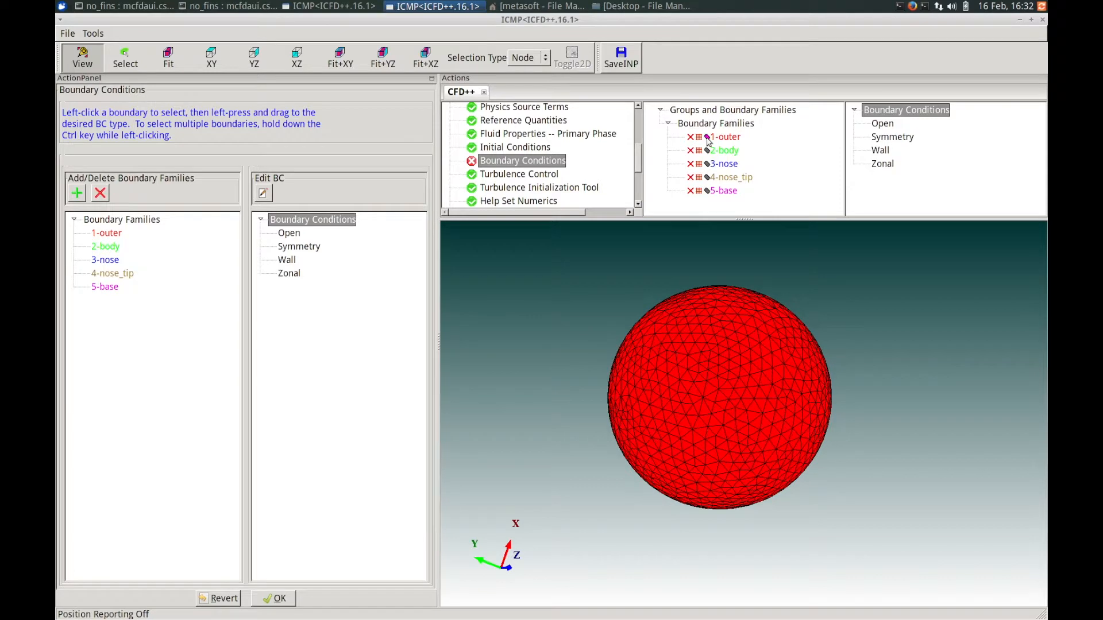
{"action": "left_click", "coordinate": [709, 142]}
{"action": "left_click", "coordinate": [736, 143]}
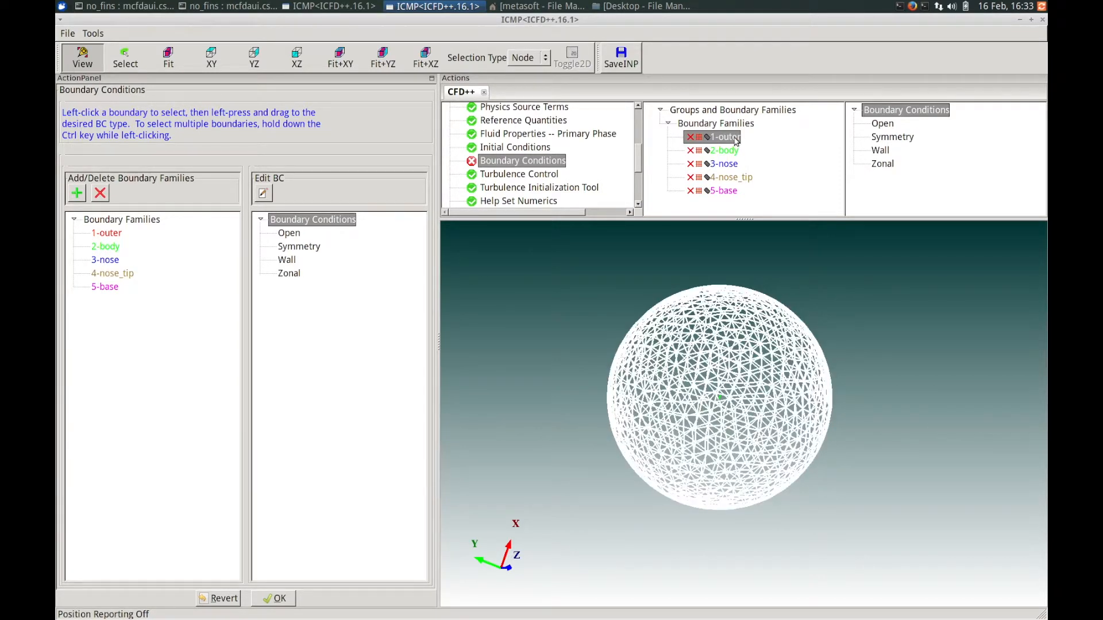
{"action": "left_click", "coordinate": [736, 150]}
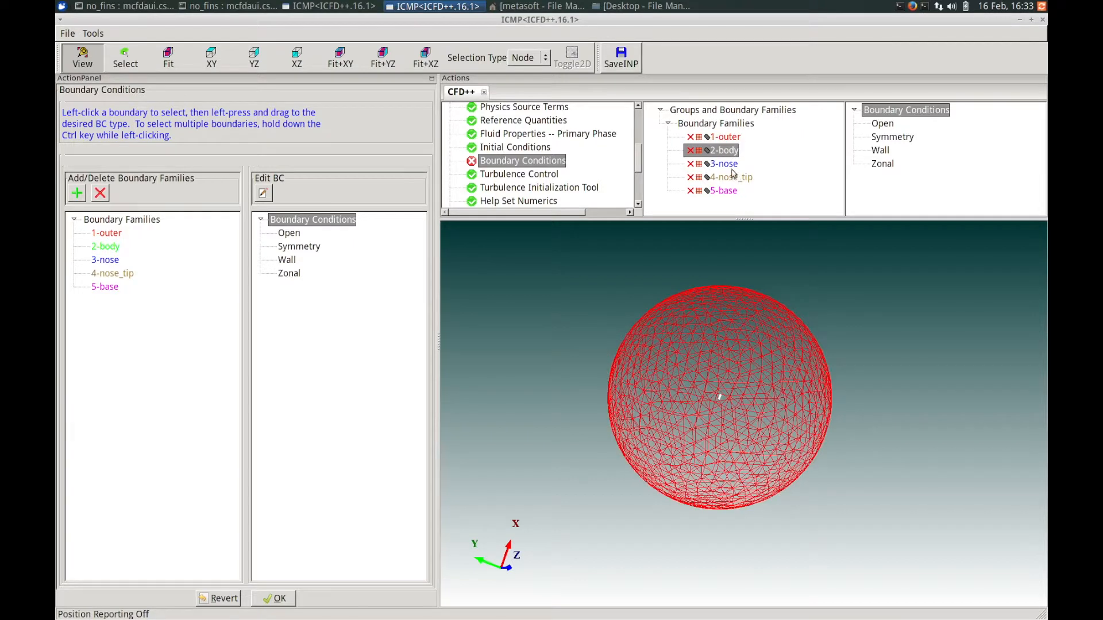
{"action": "left_click", "coordinate": [734, 165]}
{"action": "left_click", "coordinate": [732, 178]}
{"action": "left_click", "coordinate": [730, 137]}
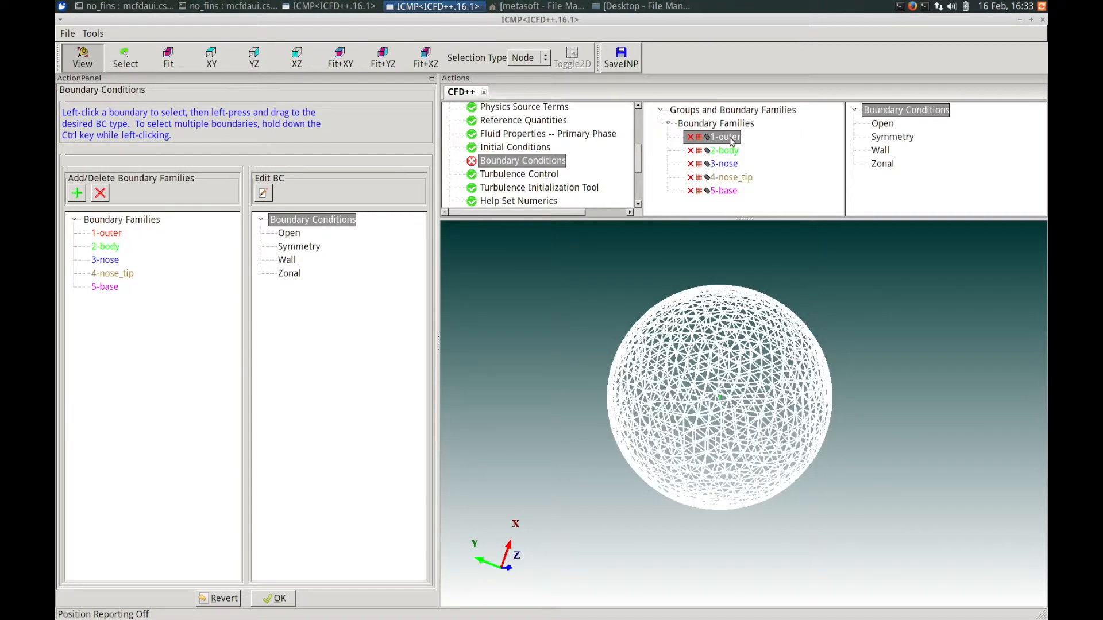
Hide the outer boundary family to inspect the missile body from several angles, then show the outer boundary again.
{"action": "double_click", "coordinate": [730, 138]}
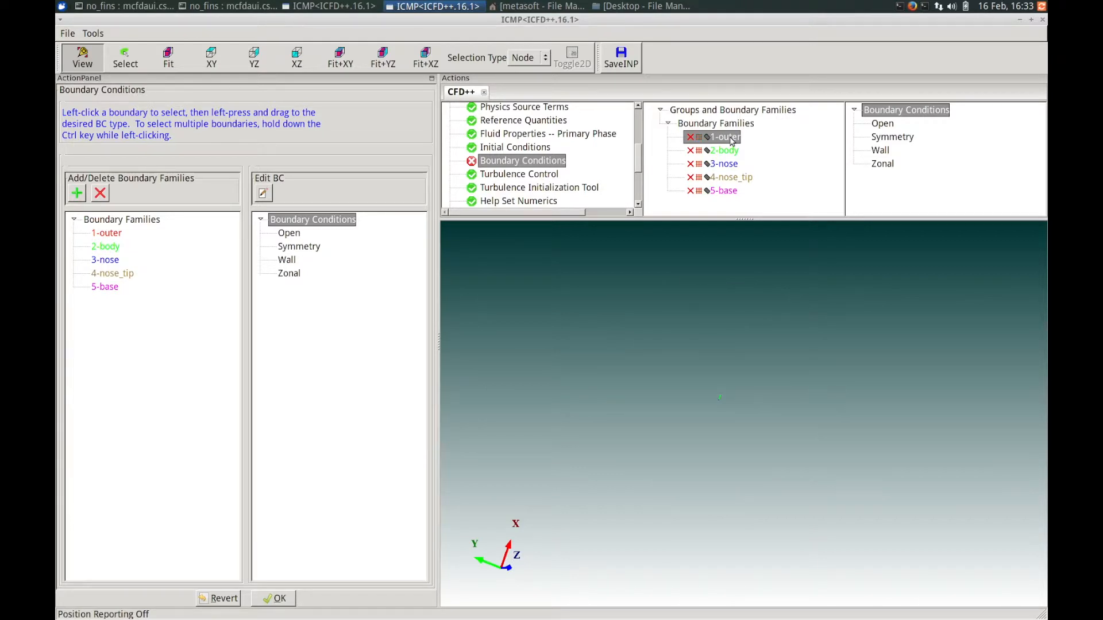
{"action": "right_click_drag", "start_coordinate": [735, 413], "coordinate": [727, 369]}
{"action": "middle_click_drag", "start_coordinate": [724, 365], "coordinate": [693, 466]}
{"action": "right_click_drag", "start_coordinate": [771, 394], "coordinate": [689, 494]}
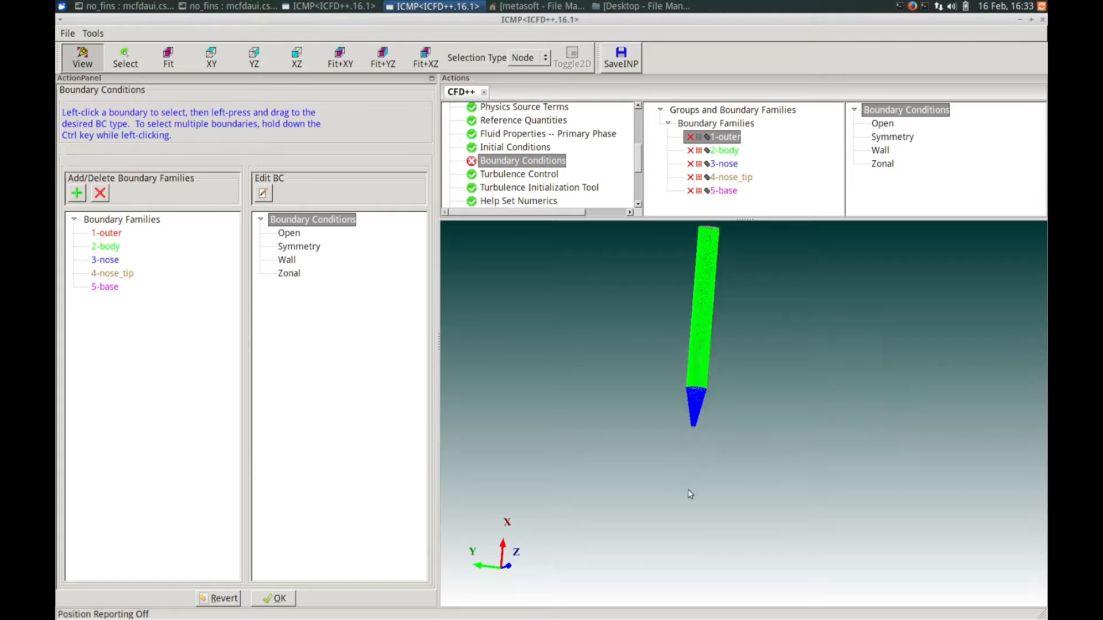
{"action": "middle_click_drag", "start_coordinate": [688, 490], "coordinate": [683, 508]}
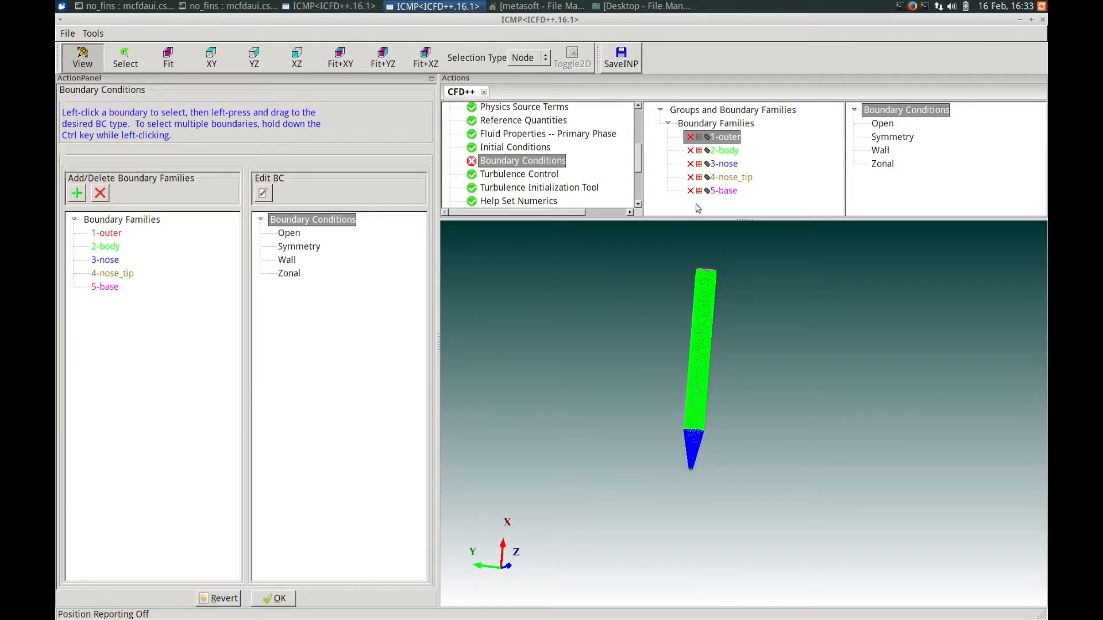
{"action": "double_click", "coordinate": [726, 138]}
{"action": "right_click_drag", "start_coordinate": [768, 307], "coordinate": [762, 393]}
{"action": "right_click_drag", "start_coordinate": [755, 251], "coordinate": [748, 575]}
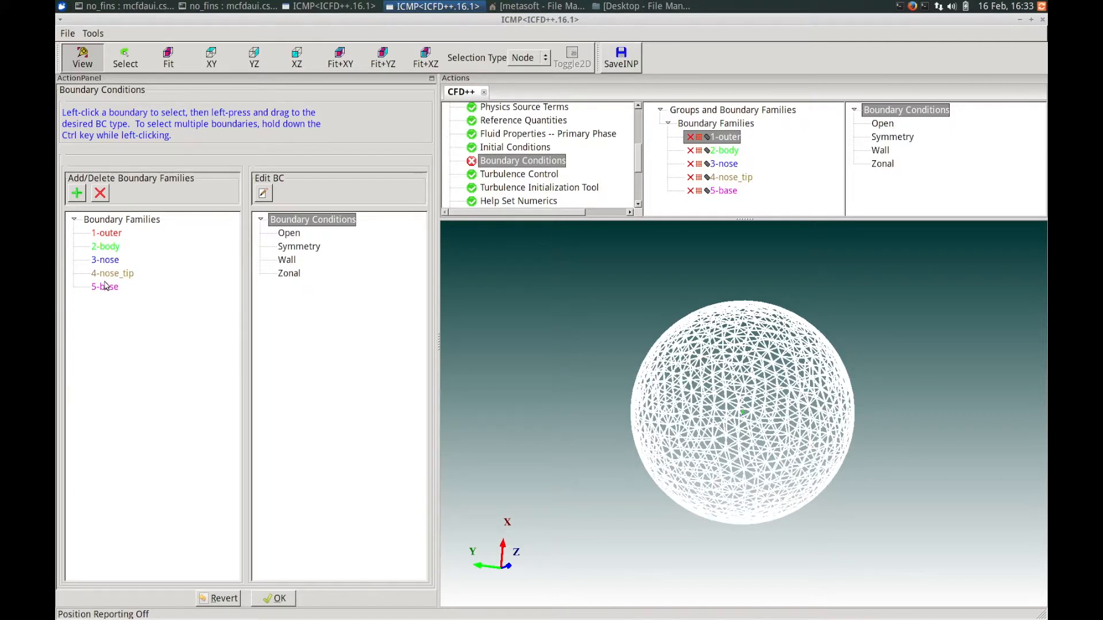
Assign the 1-outer boundary family to the Open boundary condition type.
{"action": "left_click", "coordinate": [109, 233]}
{"action": "left_click_drag", "start_coordinate": [117, 236], "coordinate": [134, 243]}
{"action": "left_click_drag", "start_coordinate": [182, 240], "coordinate": [292, 237]}
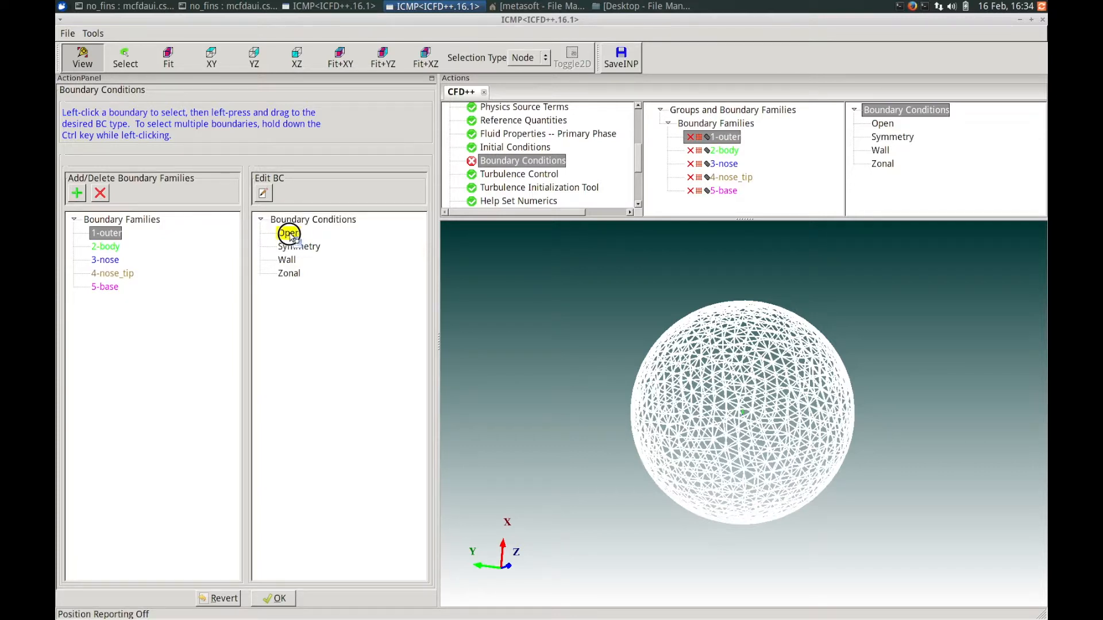
{"action": "left_click_drag", "start_coordinate": [291, 238], "coordinate": [291, 236]}
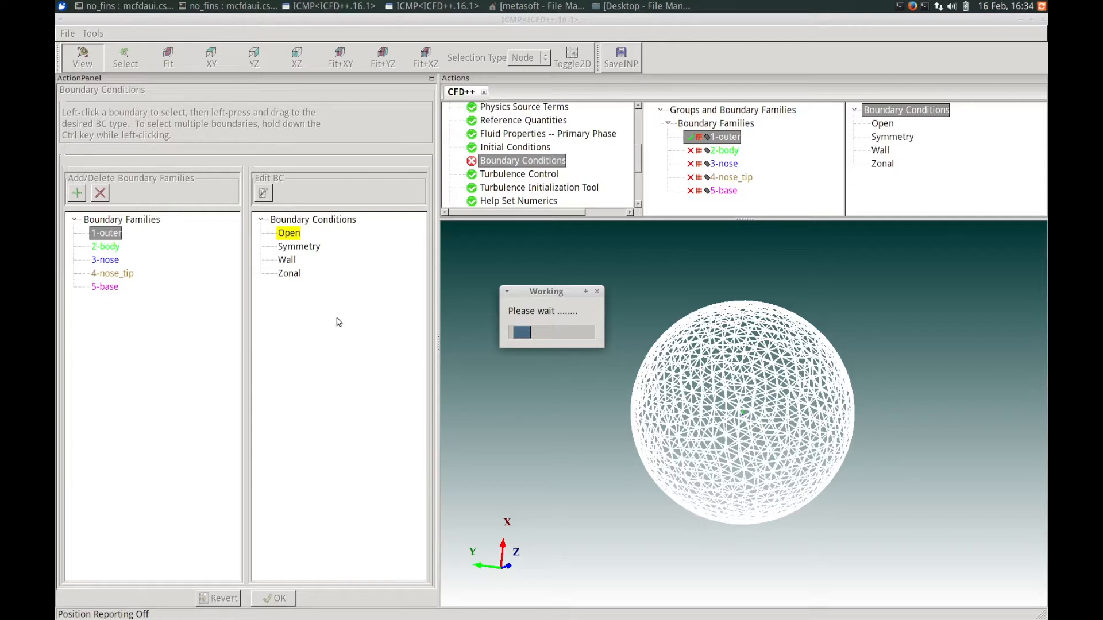
{"action": "left_click_drag", "start_coordinate": [443, 111], "coordinate": [354, 109]}
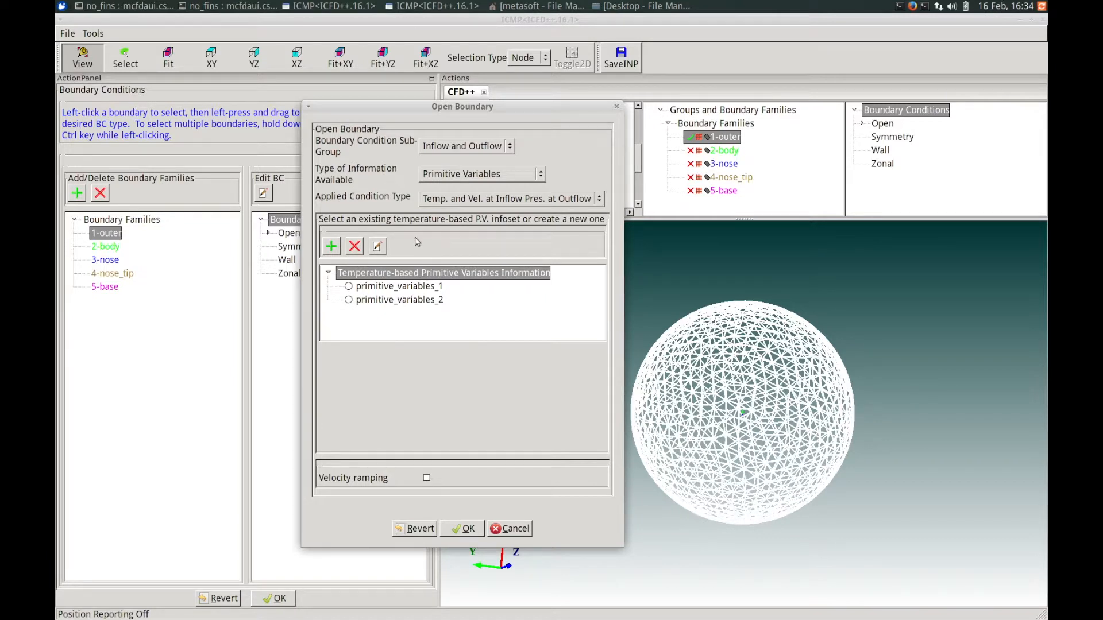
Set the open boundary to Inflow and Outflow, Primitive Variables, and a Characteristics-based applied condition.
{"action": "left_click", "coordinate": [468, 145]}
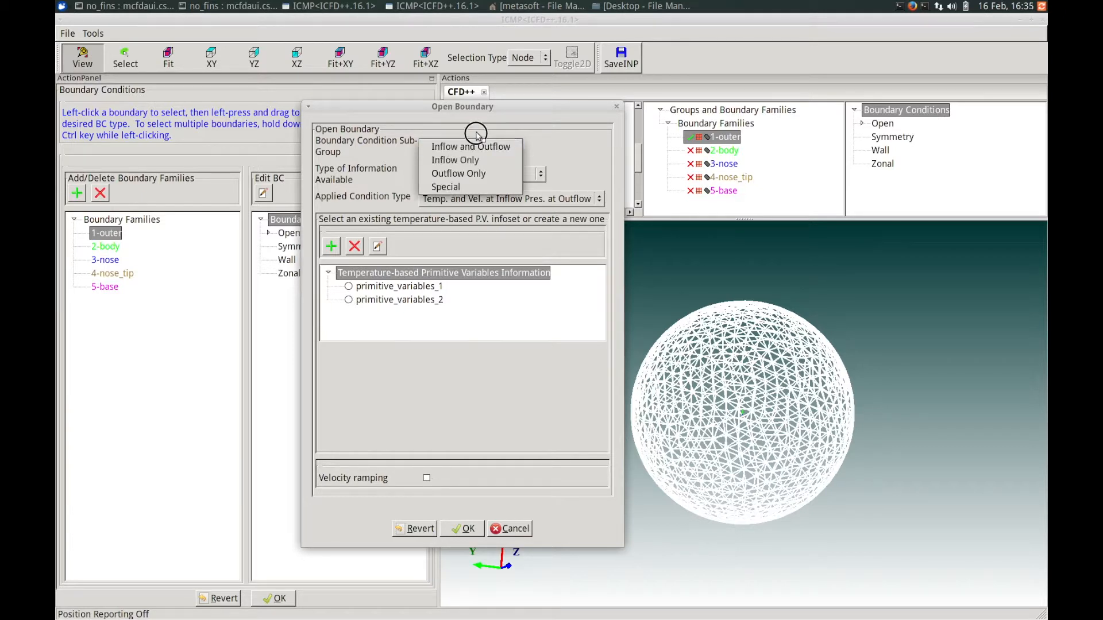
{"action": "left_click", "coordinate": [473, 147]}
{"action": "left_click", "coordinate": [501, 173]}
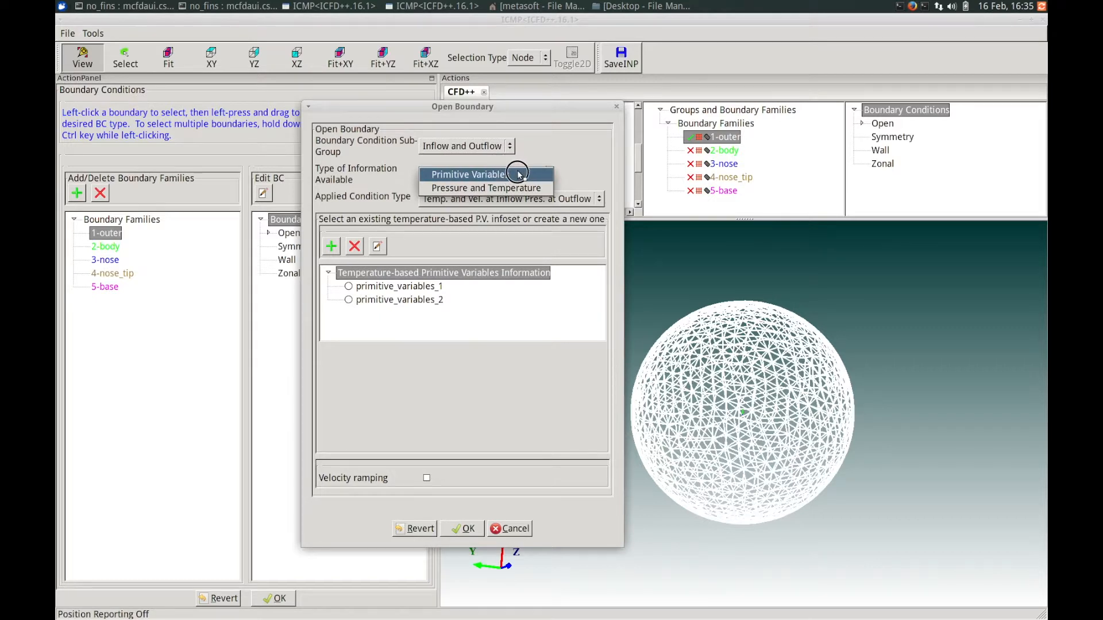
{"action": "left_click", "coordinate": [544, 159]}
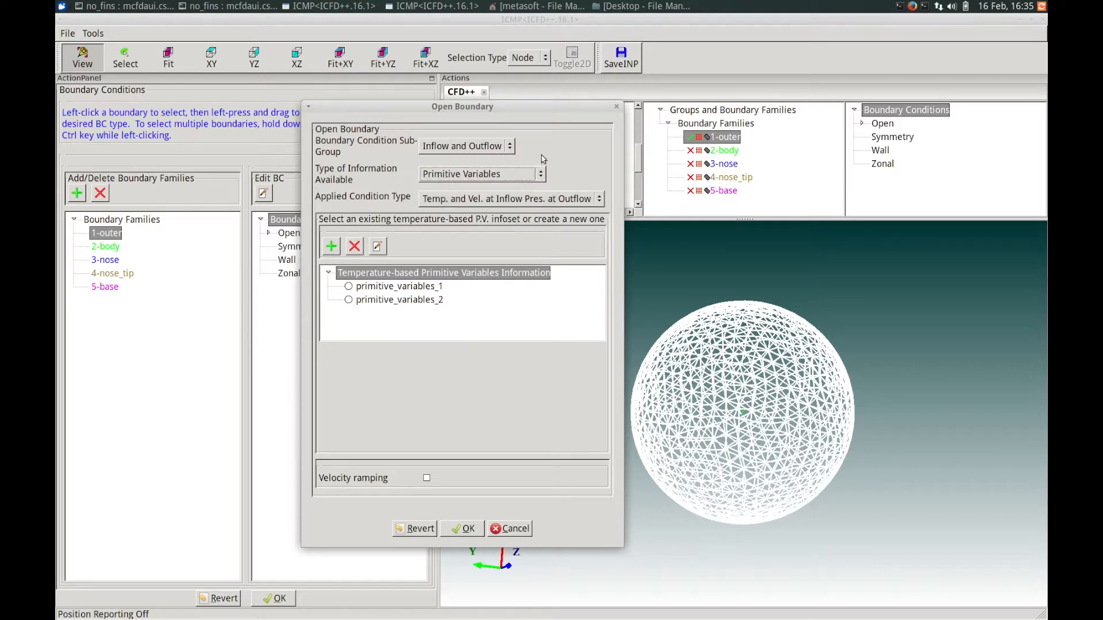
{"action": "left_click", "coordinate": [527, 199]}
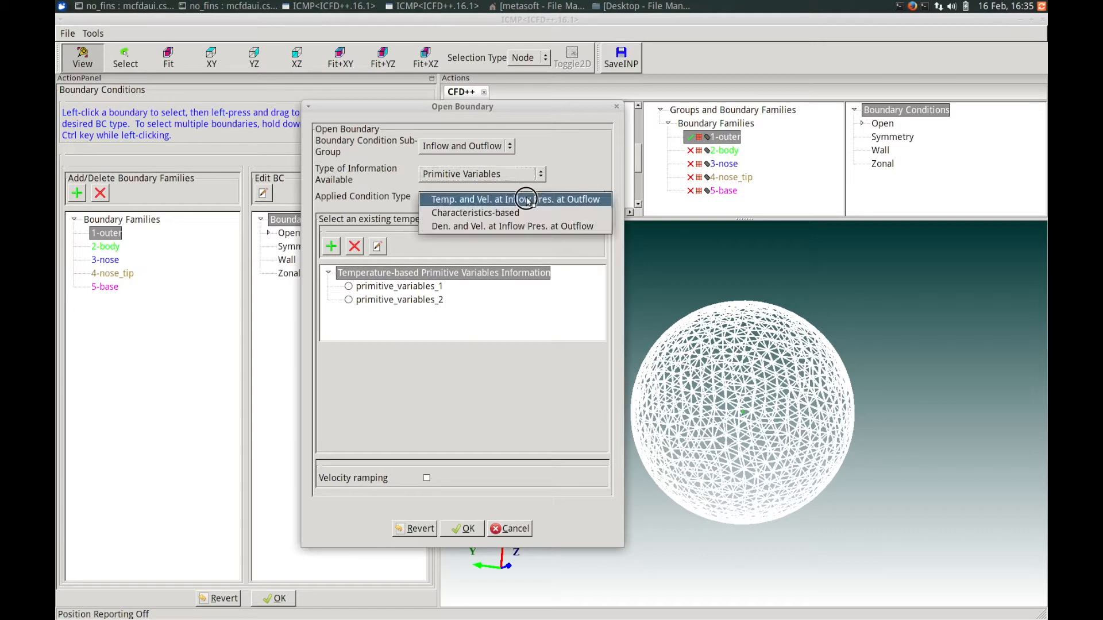
{"action": "left_click", "coordinate": [498, 213]}
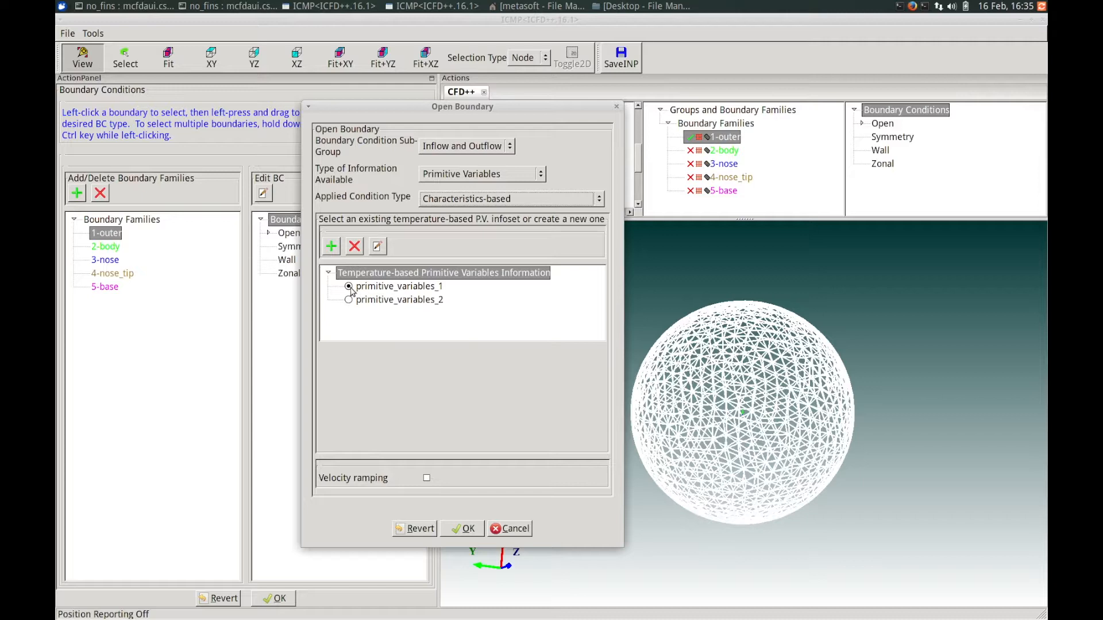
Choose primitive_variables_1 as the open boundary's infoset, review its pressure, temperature, velocity and turbulence values, and confirm.
{"action": "left_click", "coordinate": [372, 289]}
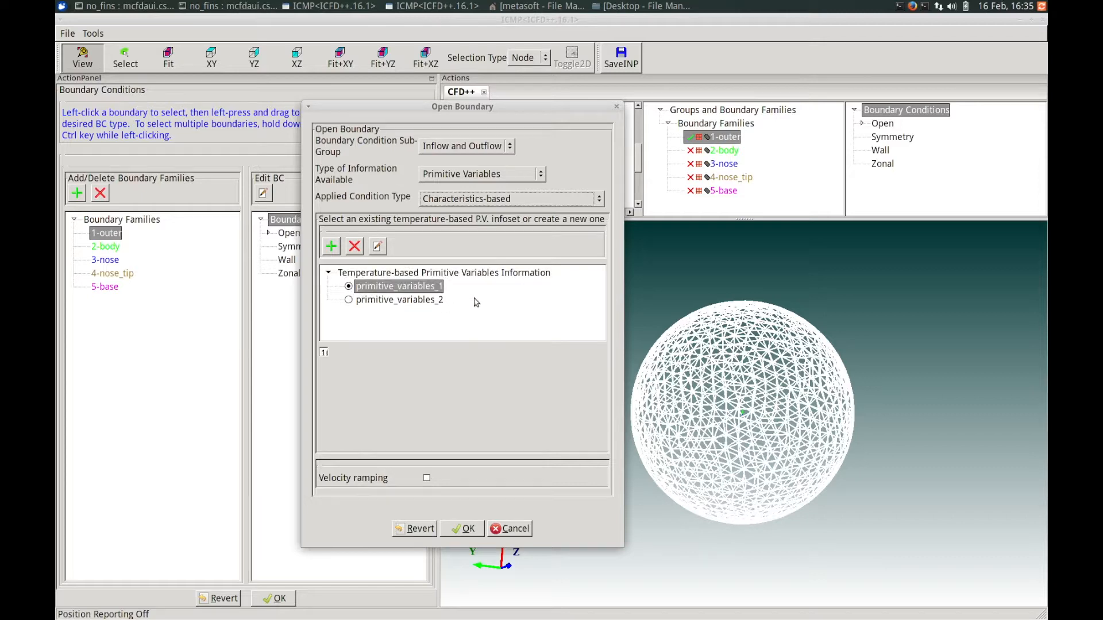
{"action": "left_click_drag", "start_coordinate": [611, 310], "coordinate": [598, 378]}
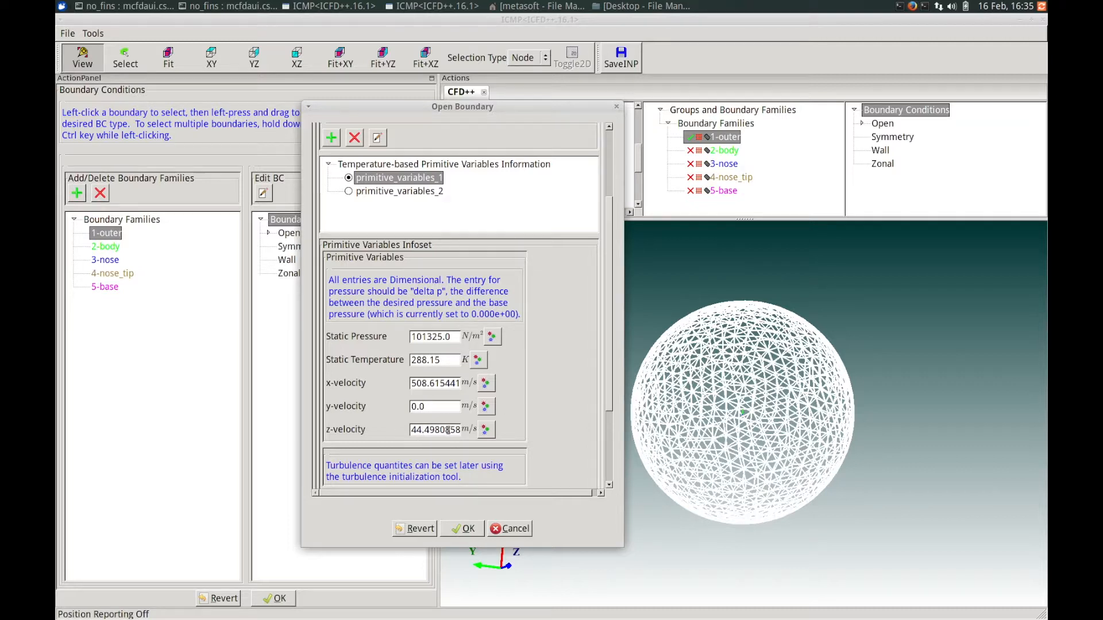
{"action": "left_click_drag", "start_coordinate": [608, 371], "coordinate": [608, 428]}
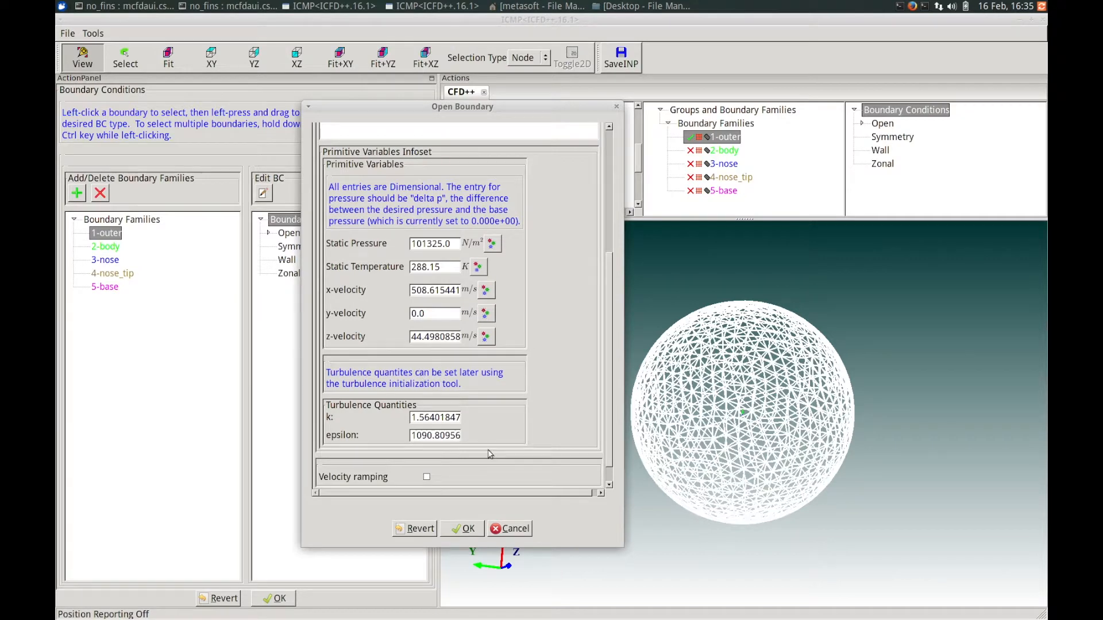
{"action": "left_click", "coordinate": [606, 441]}
{"action": "left_click_drag", "start_coordinate": [606, 441], "coordinate": [602, 324]}
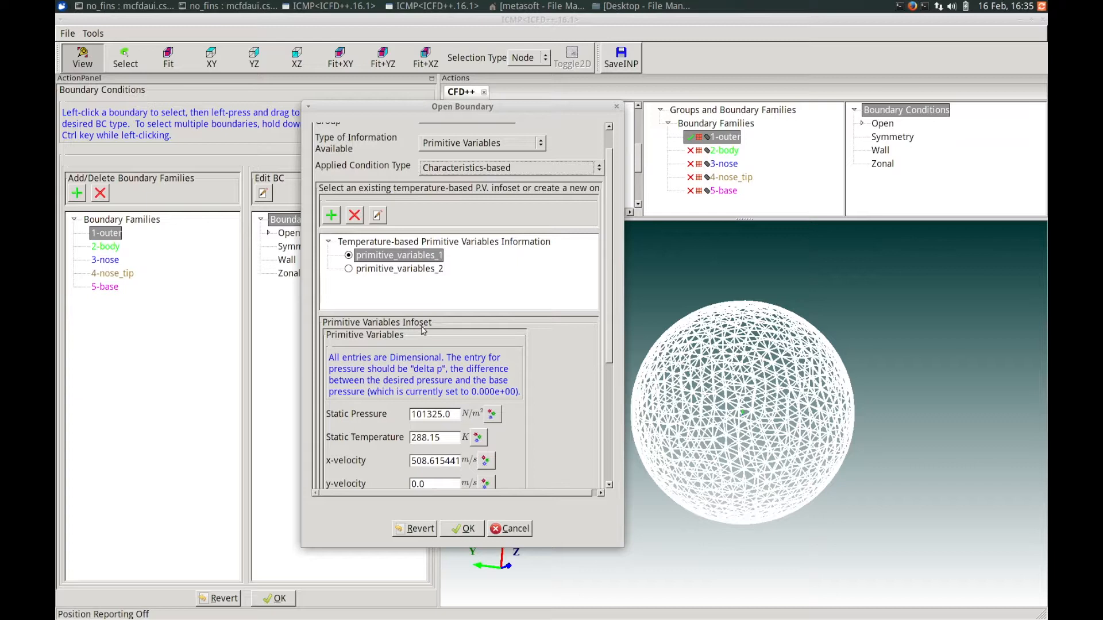
{"action": "left_click", "coordinate": [459, 527]}
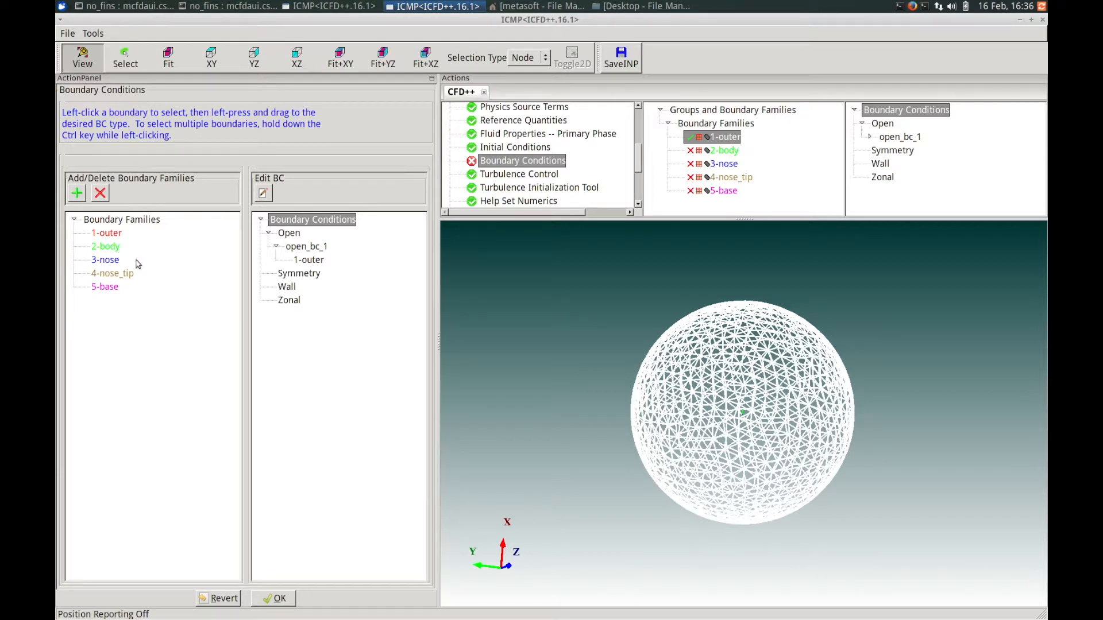
Select the 2-body, 3-nose, 4-nose_tip and 5-base families together and assign them to the Wall boundary type.
{"action": "left_click", "coordinate": [106, 247]}
{"action": "left_click", "coordinate": [113, 261], "text": "ctrl"}
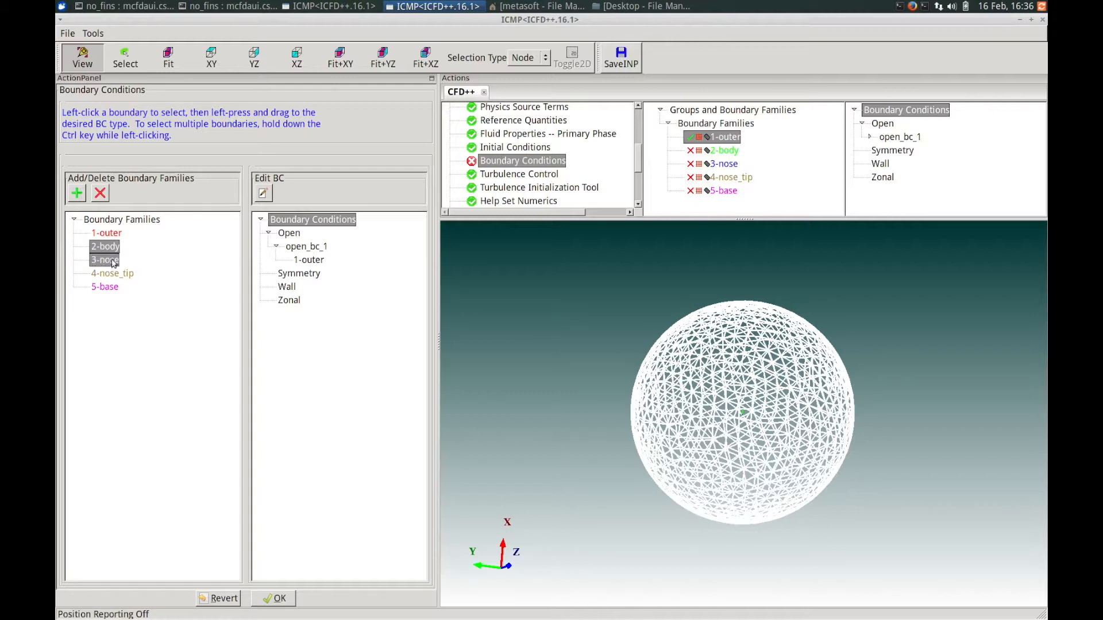
{"action": "left_click", "coordinate": [112, 273], "text": "ctrl"}
{"action": "left_click", "coordinate": [111, 288], "text": "ctrl"}
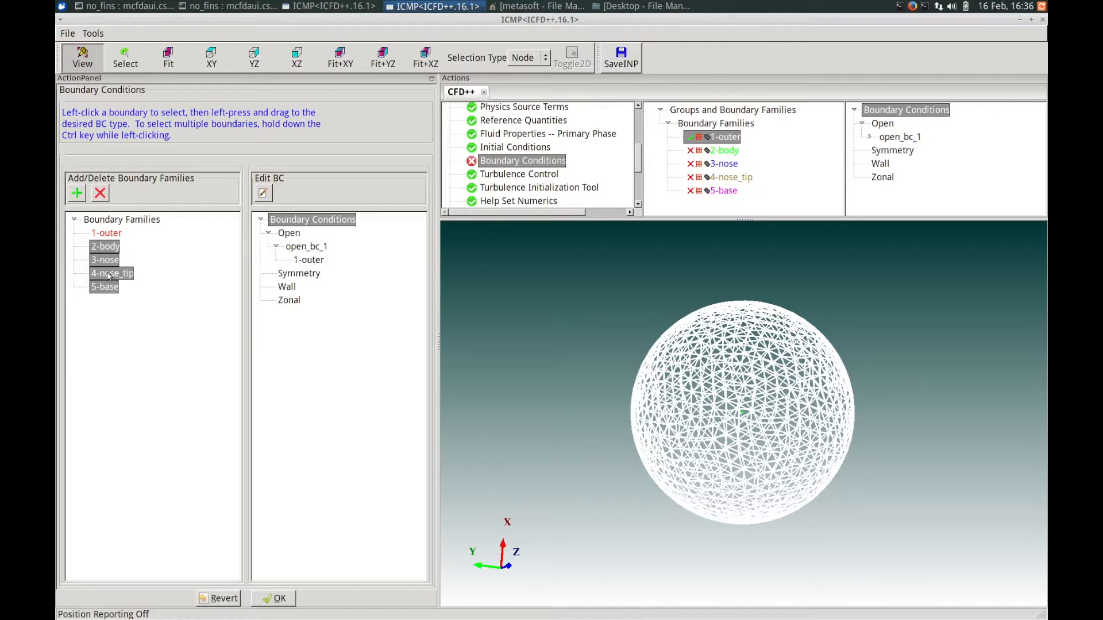
{"action": "left_click", "coordinate": [114, 274]}
{"action": "left_click_drag", "start_coordinate": [114, 274], "coordinate": [290, 289]}
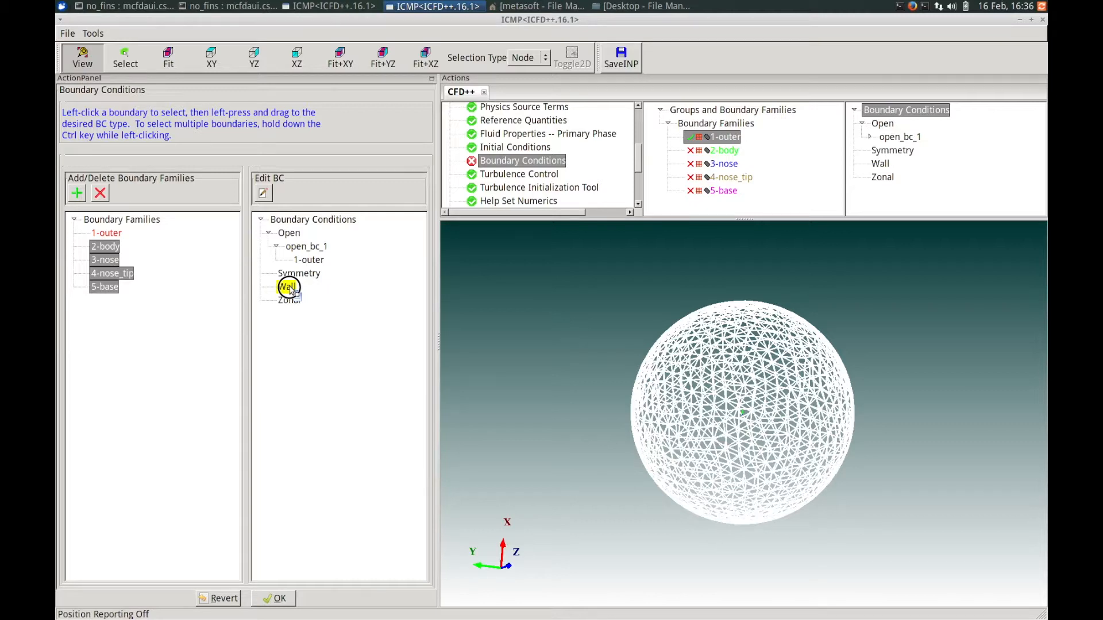
{"action": "left_click_drag", "start_coordinate": [289, 289], "coordinate": [289, 289]}
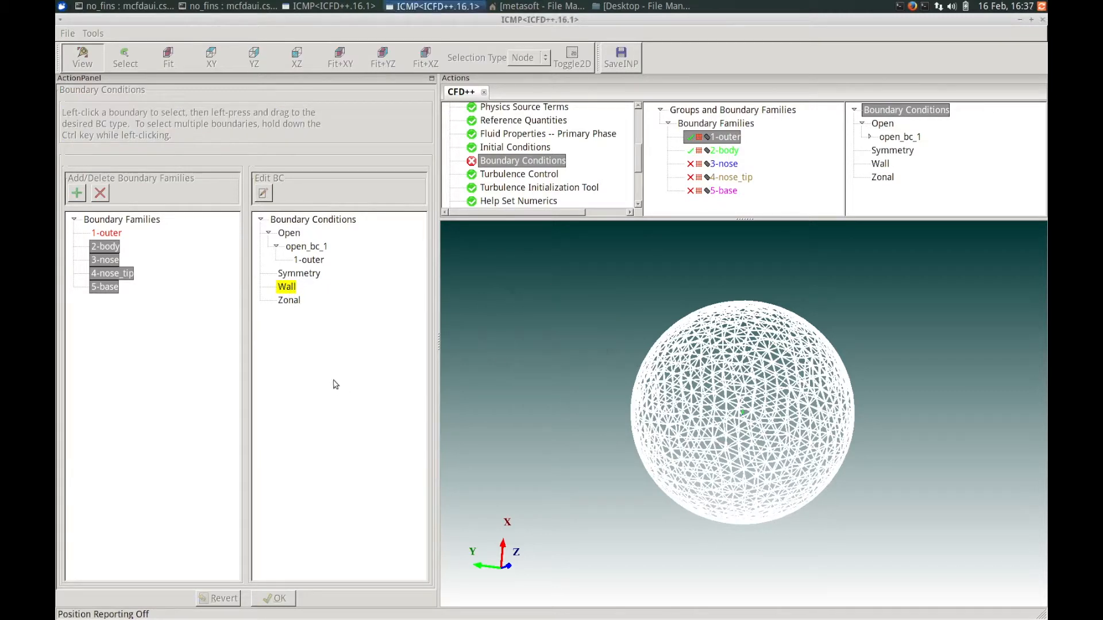
{"action": "left_click_drag", "start_coordinate": [445, 184], "coordinate": [367, 187]}
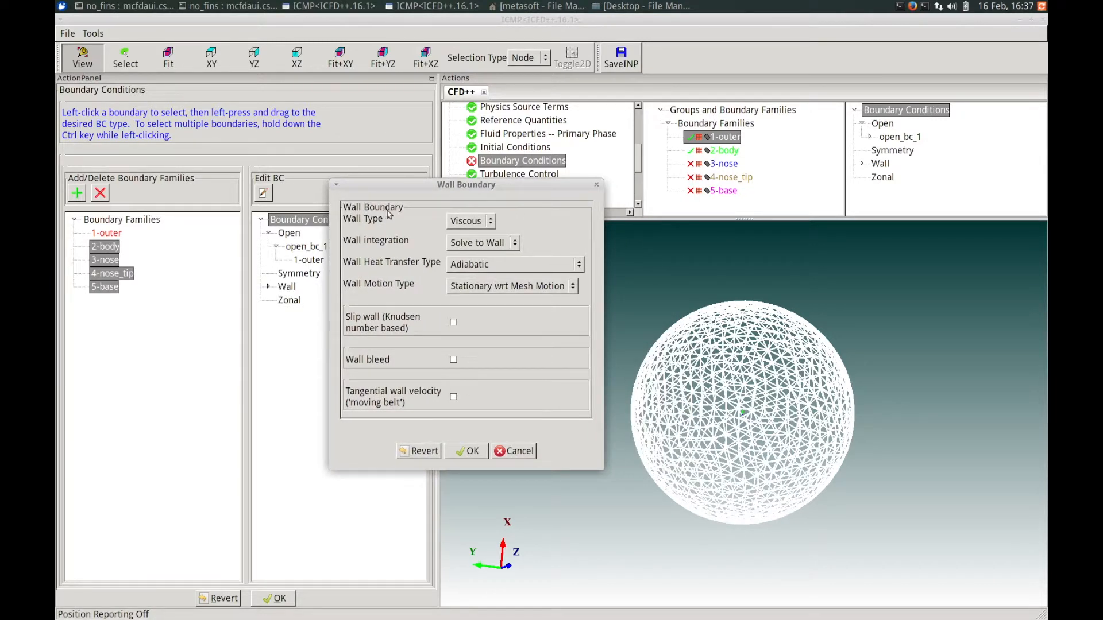
Keep the wall Viscous, set wall integration to Wall Function, and keep Adiabatic heat transfer.
{"action": "left_click", "coordinate": [470, 223]}
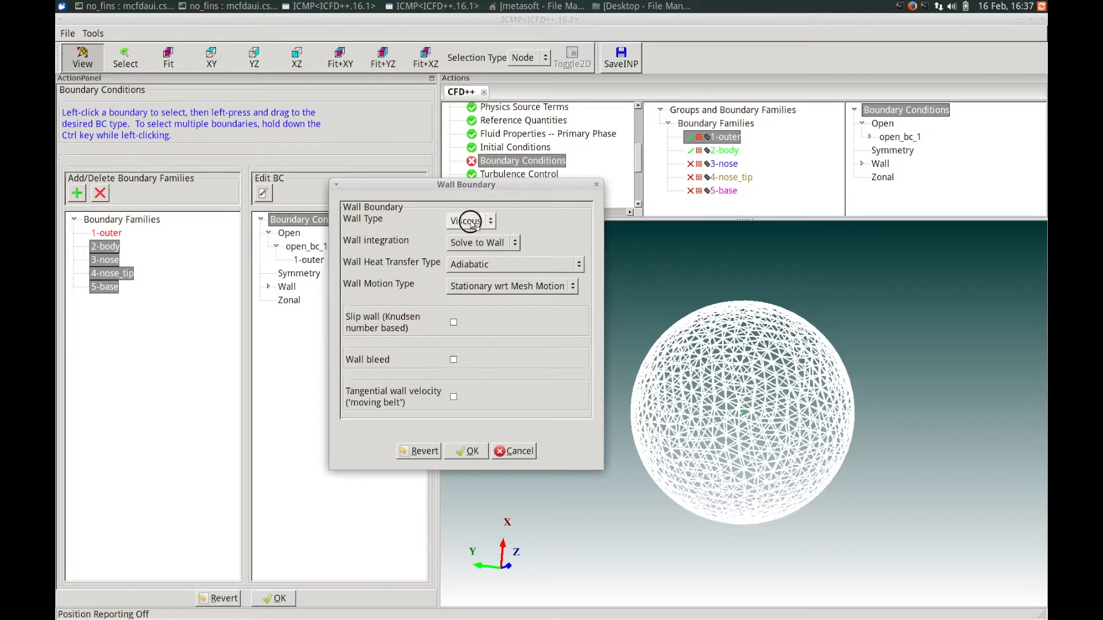
{"action": "left_click", "coordinate": [522, 220]}
{"action": "left_click", "coordinate": [504, 244]}
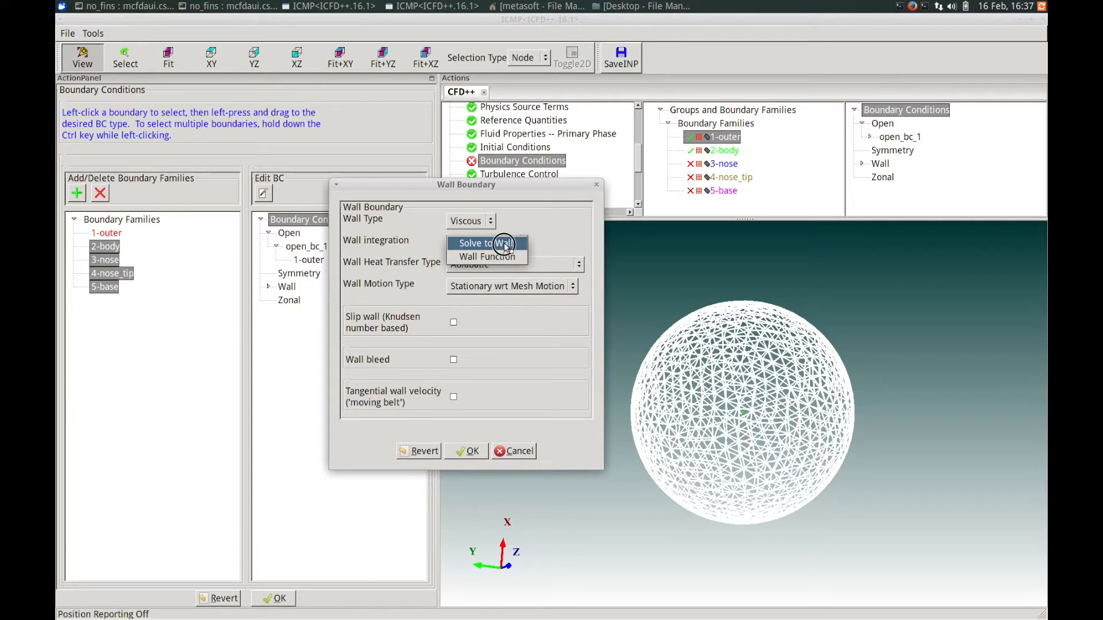
{"action": "left_click", "coordinate": [500, 256]}
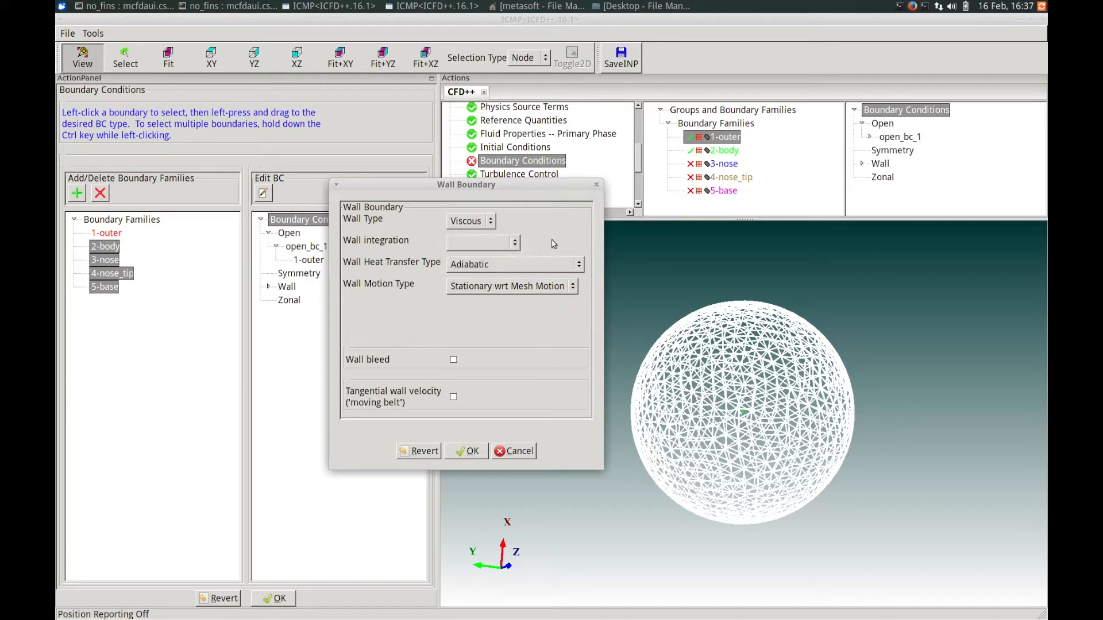
{"action": "left_click", "coordinate": [511, 264]}
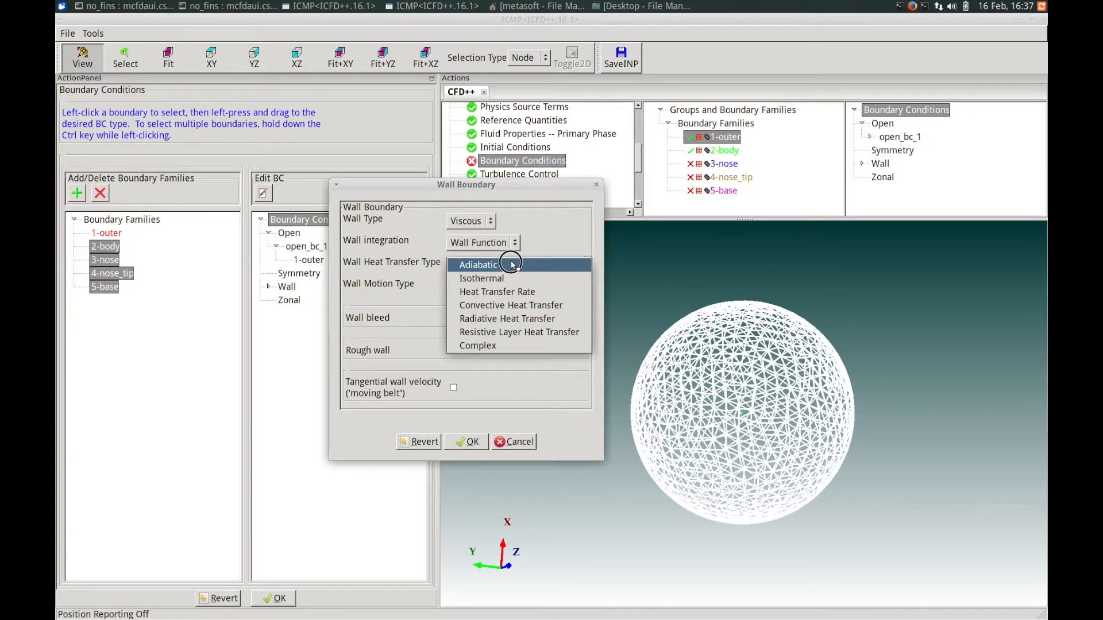
{"action": "left_click", "coordinate": [511, 264]}
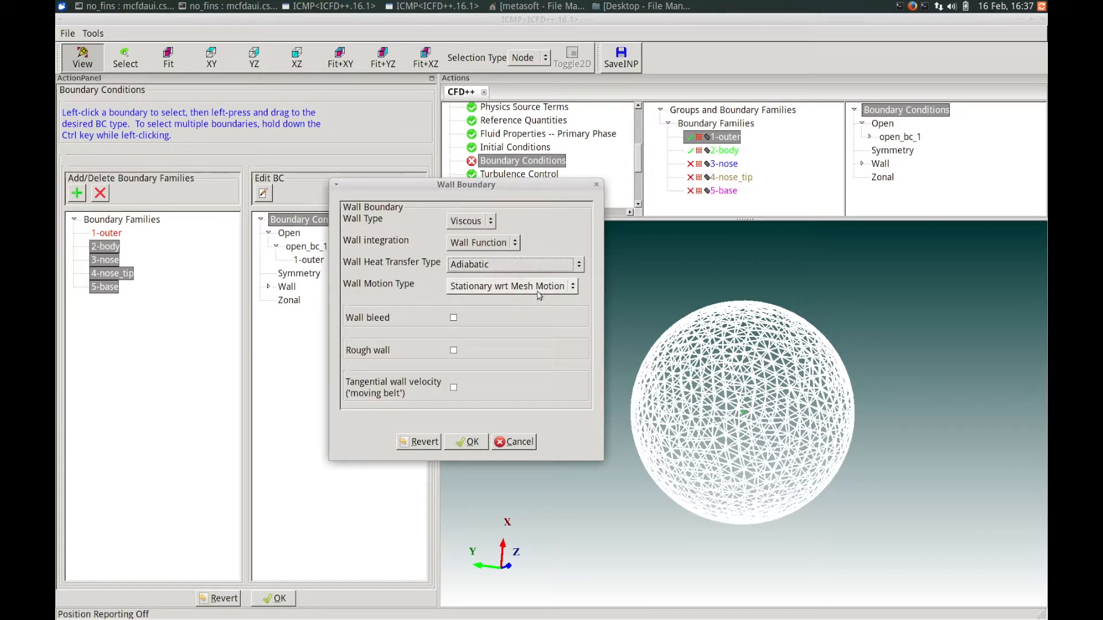
Set the wall motion type to Rotation about the X-Axis.
{"action": "left_click", "coordinate": [466, 287]}
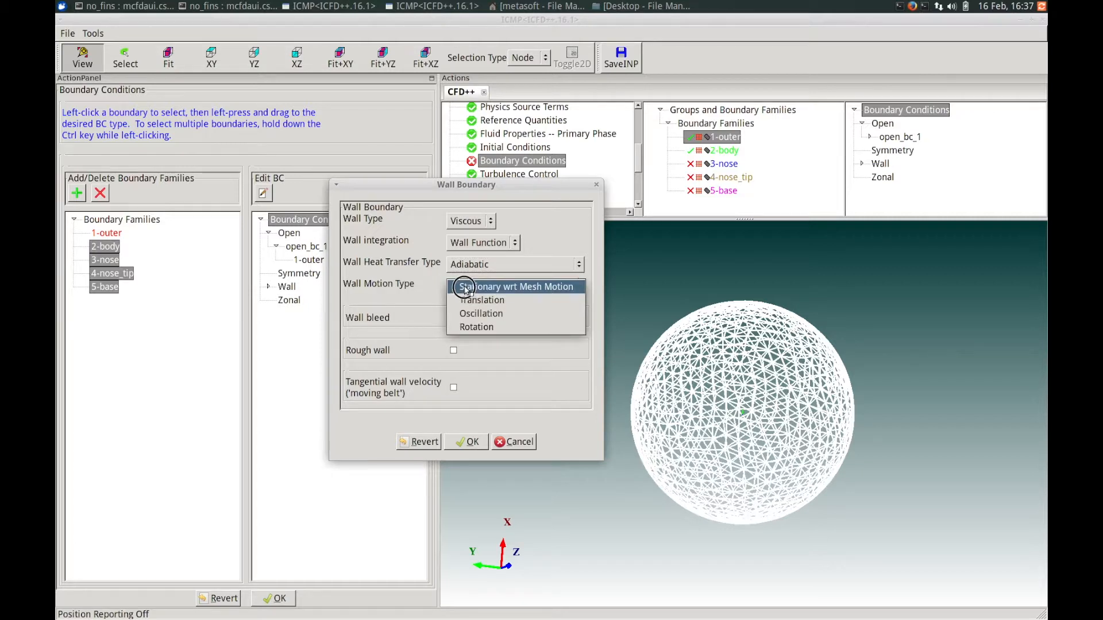
{"action": "left_click", "coordinate": [481, 328]}
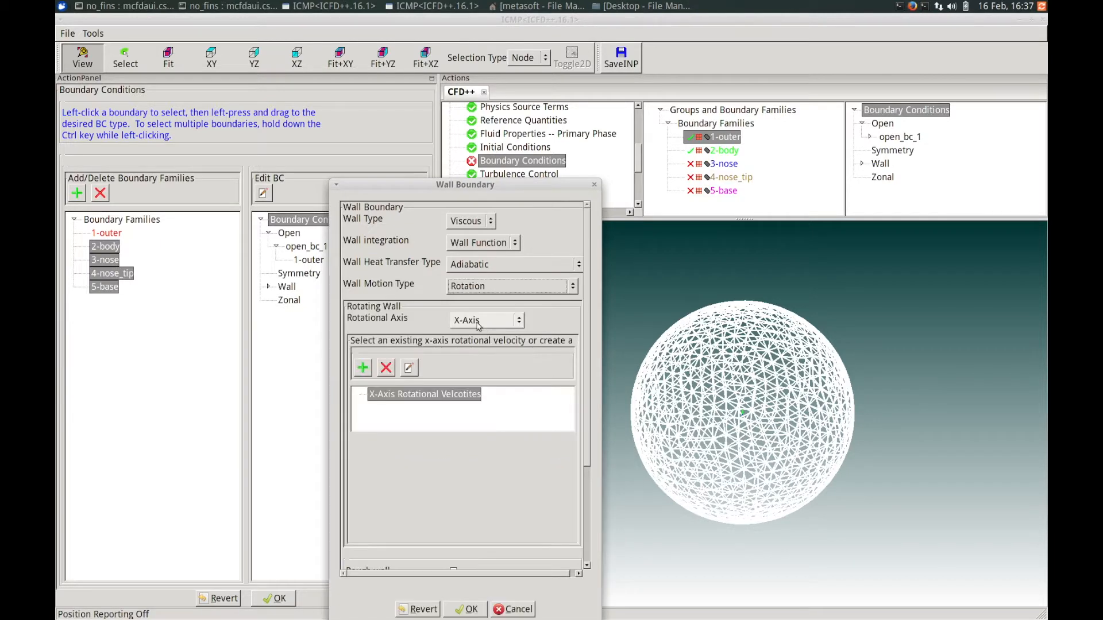
{"action": "left_click", "coordinate": [478, 323]}
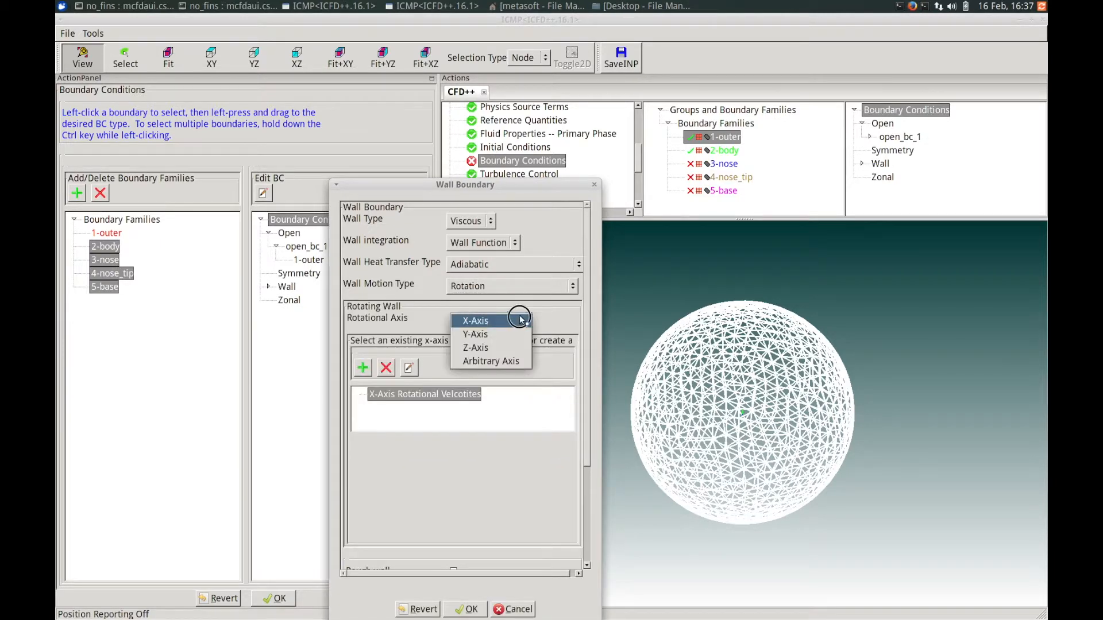
{"action": "left_click", "coordinate": [520, 320]}
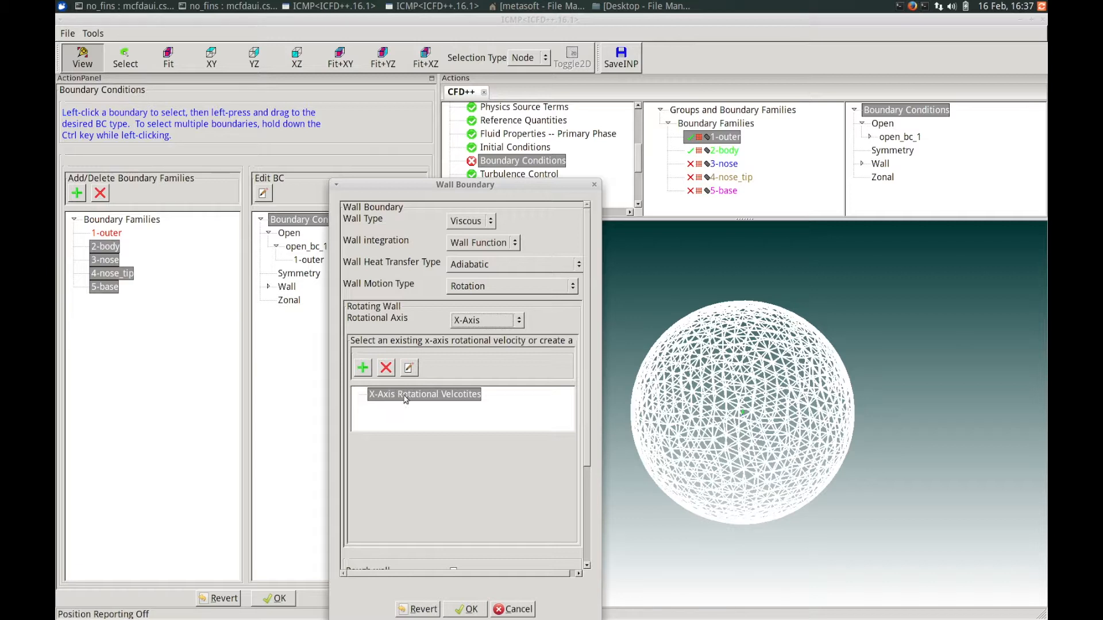
Add a new X-axis rotational velocity entry and select it for the wall.
{"action": "left_click", "coordinate": [363, 369]}
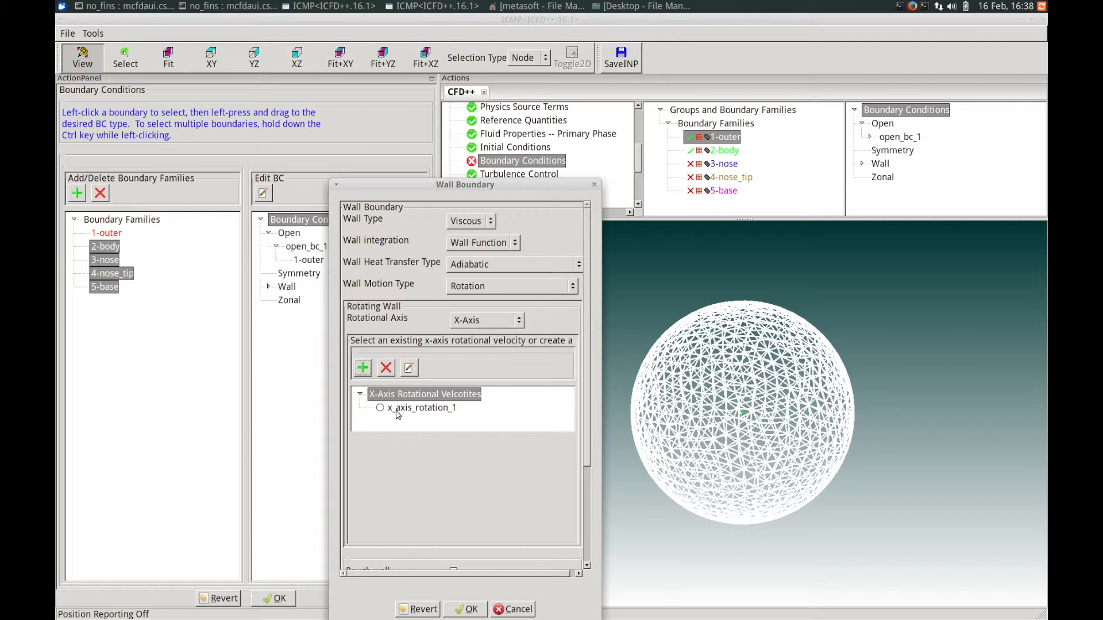
{"action": "left_click", "coordinate": [397, 411]}
{"action": "left_click", "coordinate": [380, 408]}
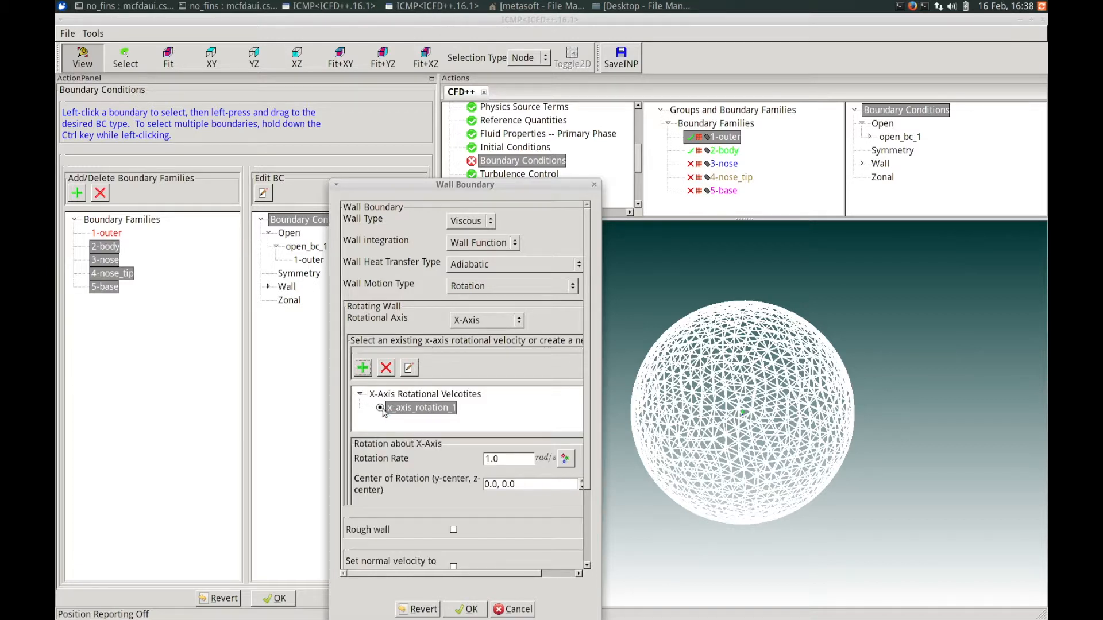
Set the rotation rate to 650 rad/s and confirm the wall boundary condition.
{"action": "left_click_drag", "start_coordinate": [587, 368], "coordinate": [585, 382]}
{"action": "left_click_drag", "start_coordinate": [505, 433], "coordinate": [476, 431]}
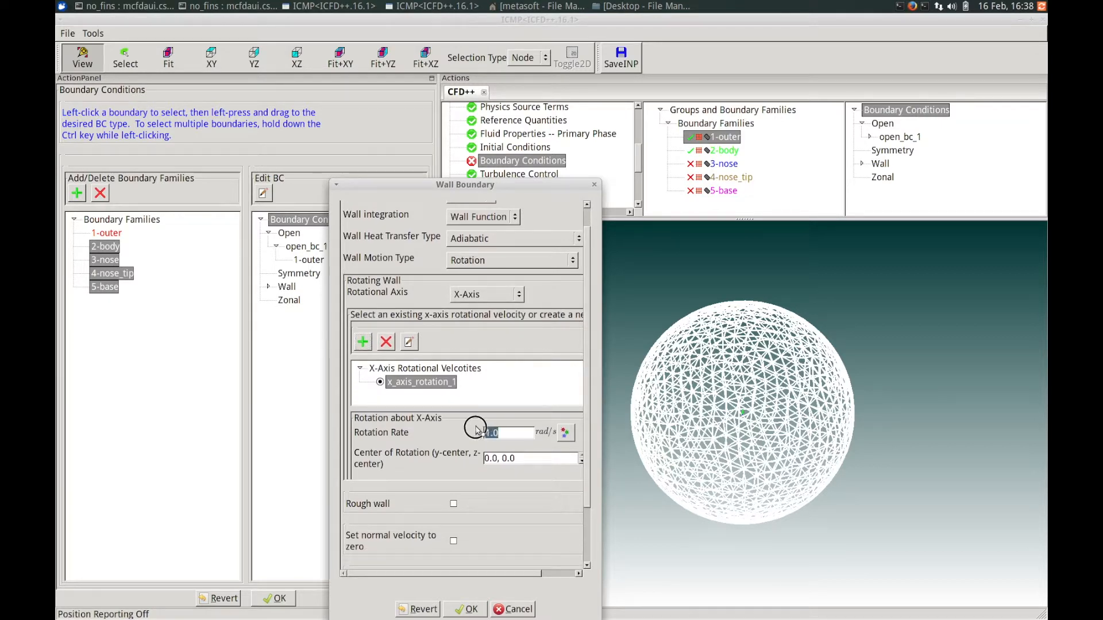
{"action": "type", "text": "650"}
{"action": "left_click_drag", "start_coordinate": [587, 486], "coordinate": [587, 540]}
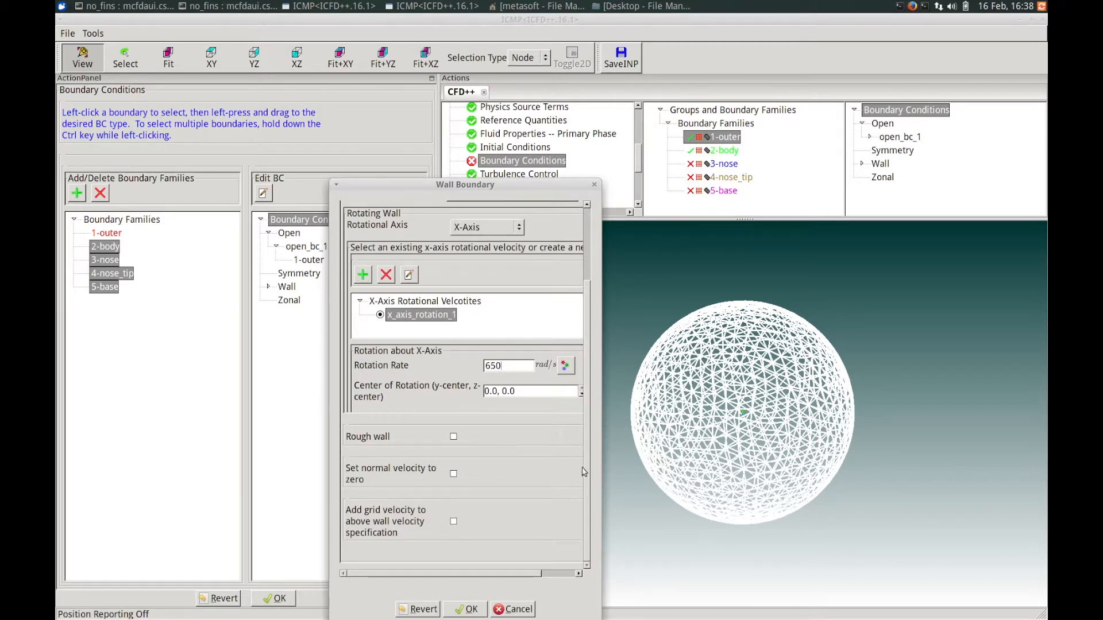
{"action": "left_click_drag", "start_coordinate": [584, 448], "coordinate": [590, 493]}
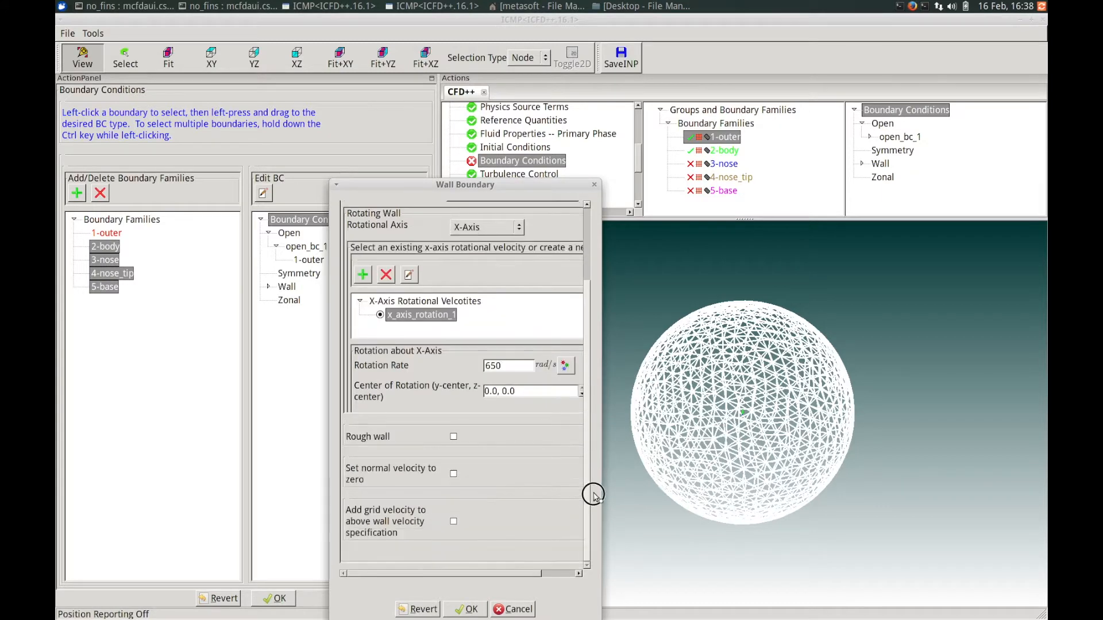
{"action": "left_click", "coordinate": [465, 610]}
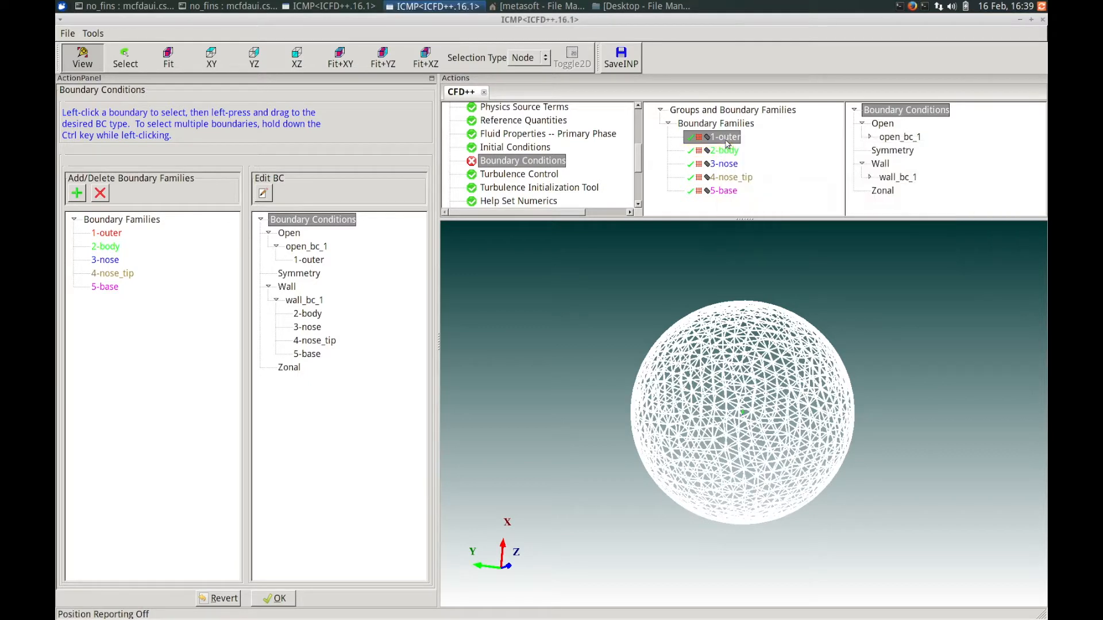
Accept the boundary conditions and the turbulence control settings.
{"action": "mouse_move", "coordinate": [726, 165]}
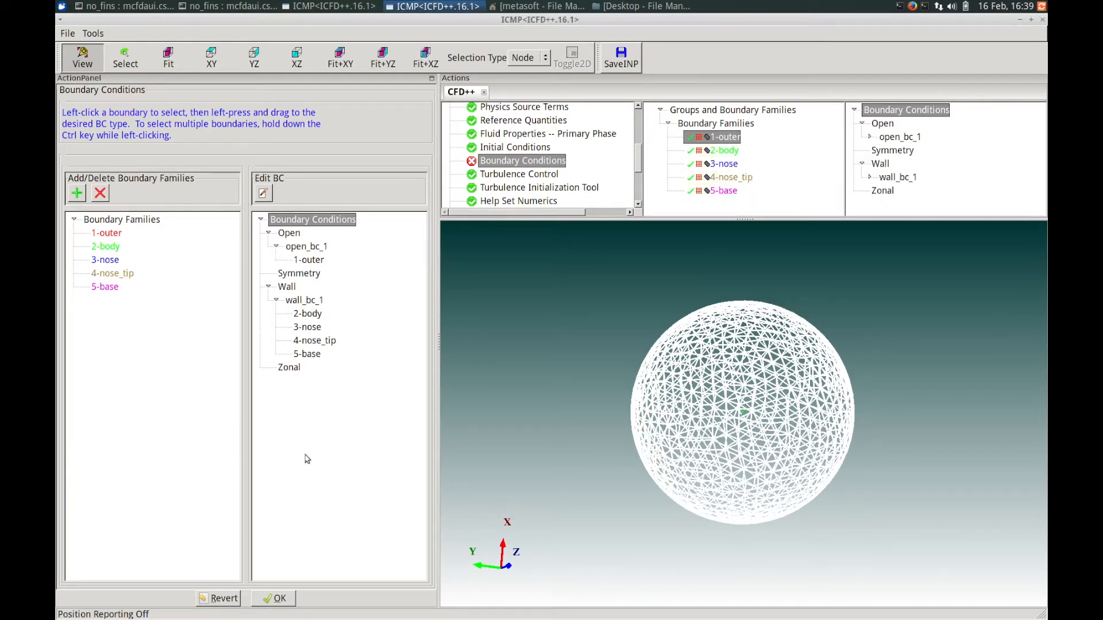
{"action": "left_click", "coordinate": [274, 600]}
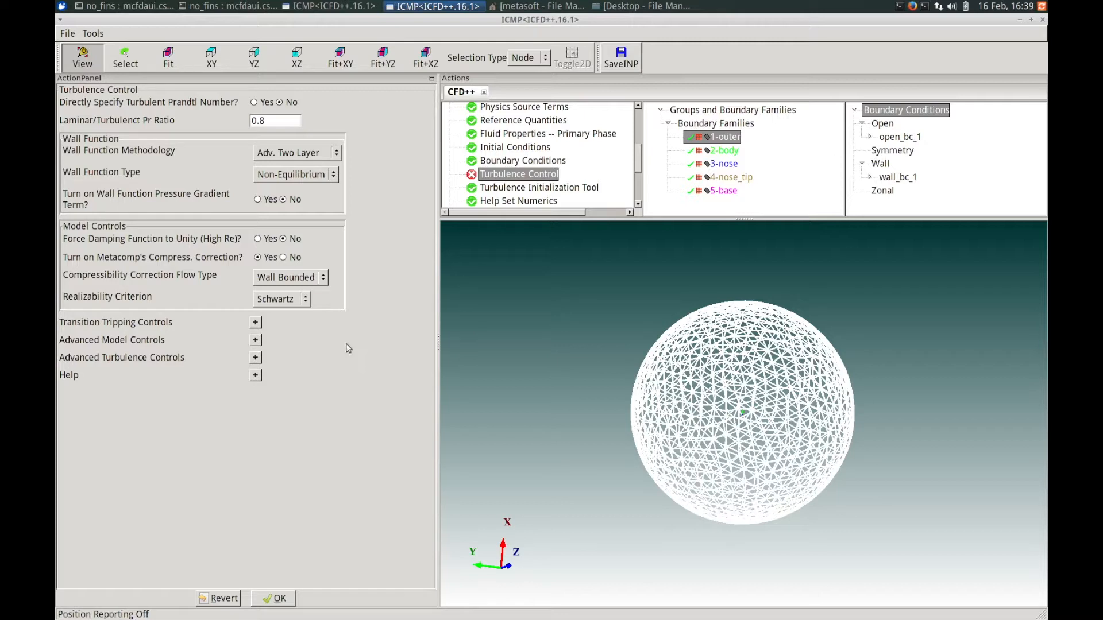
{"action": "left_click", "coordinate": [283, 601]}
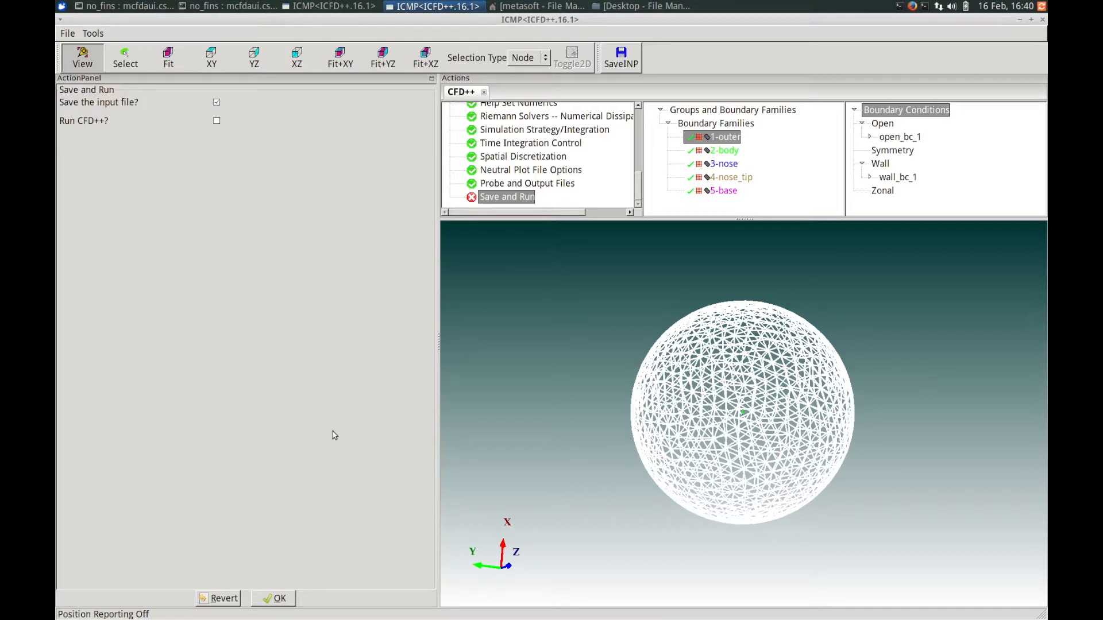
Enable running CFD++ in Double Precision on a single CPU and confirm saving and running.
{"action": "left_click", "coordinate": [216, 122]}
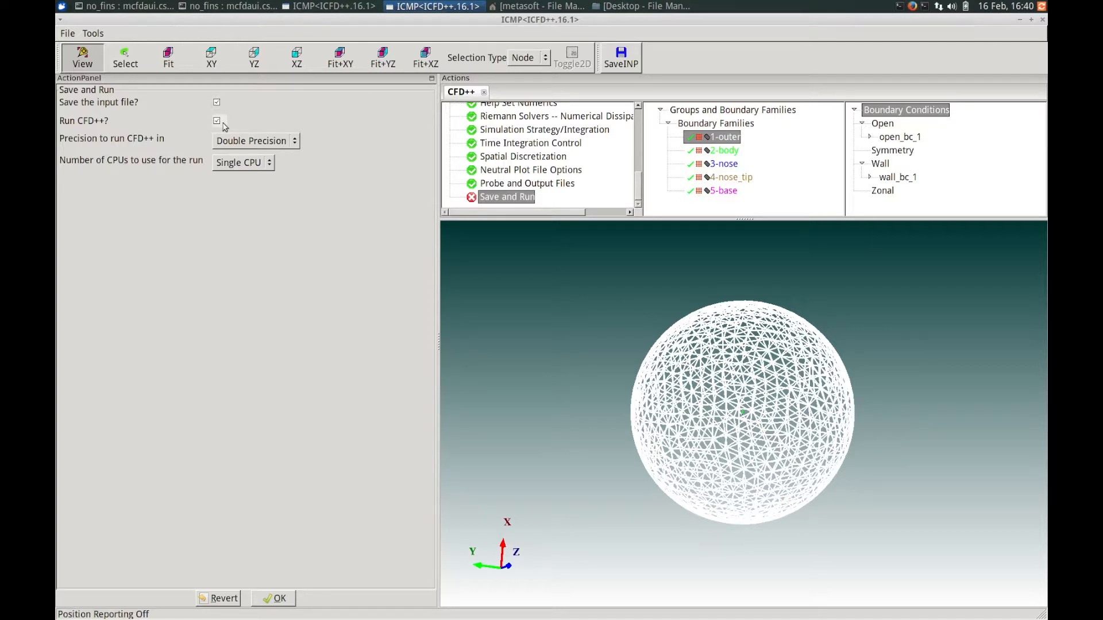
{"action": "left_click", "coordinate": [284, 142]}
{"action": "left_click", "coordinate": [260, 142]}
{"action": "left_click", "coordinate": [276, 599]}
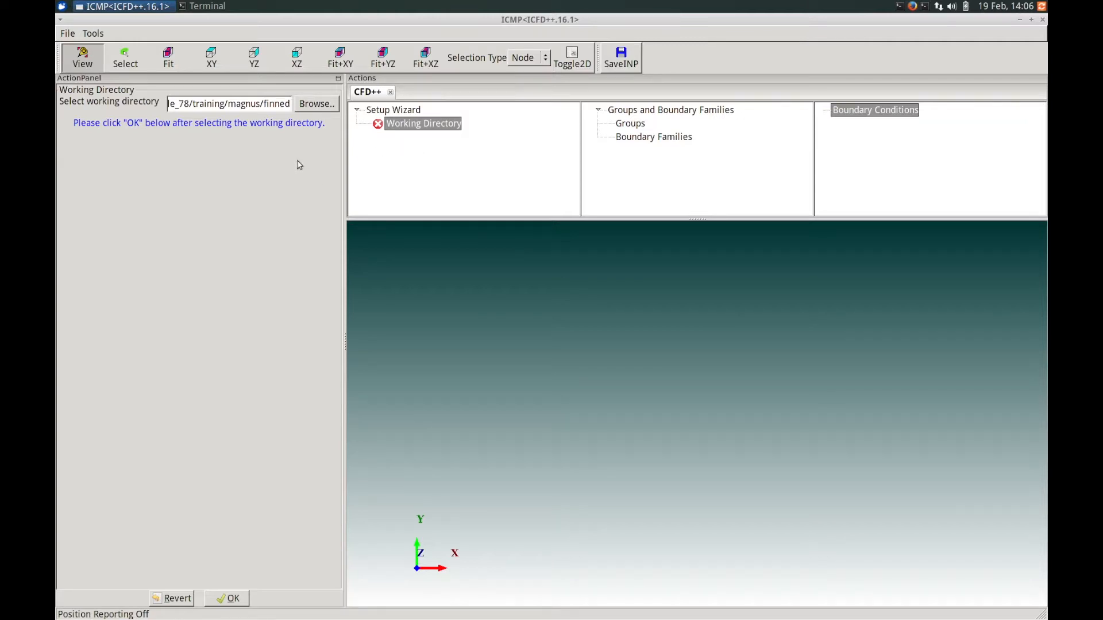
Confirm the working directory for the finned missile case and load its grid files.
{"action": "left_click", "coordinate": [263, 104]}
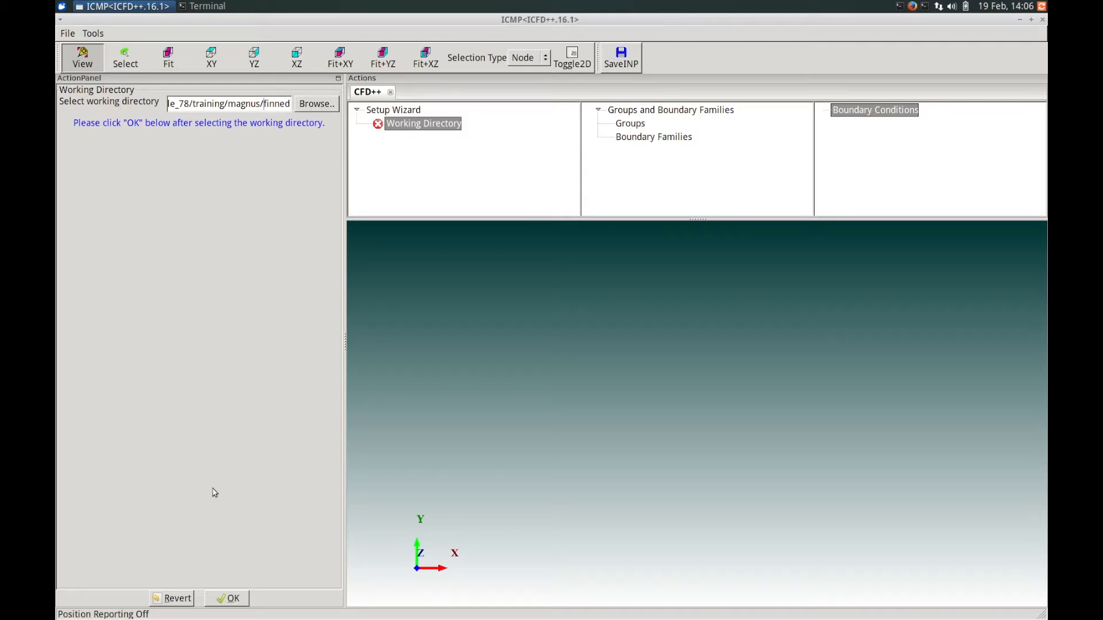
{"action": "left_click", "coordinate": [227, 599]}
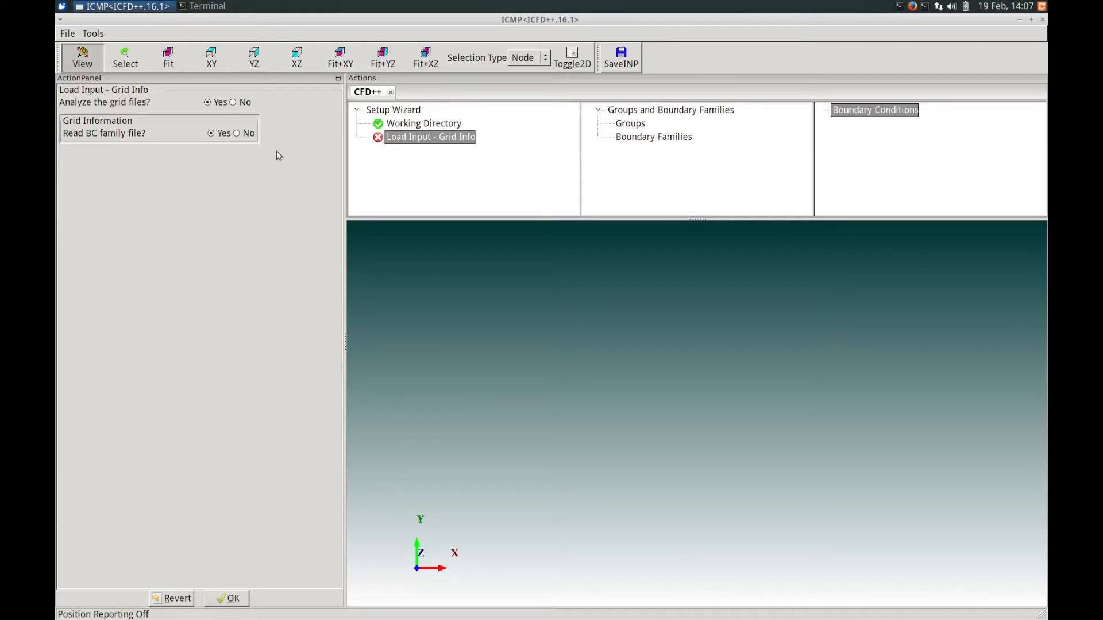
{"action": "left_click_drag", "start_coordinate": [251, 135], "coordinate": [290, 126]}
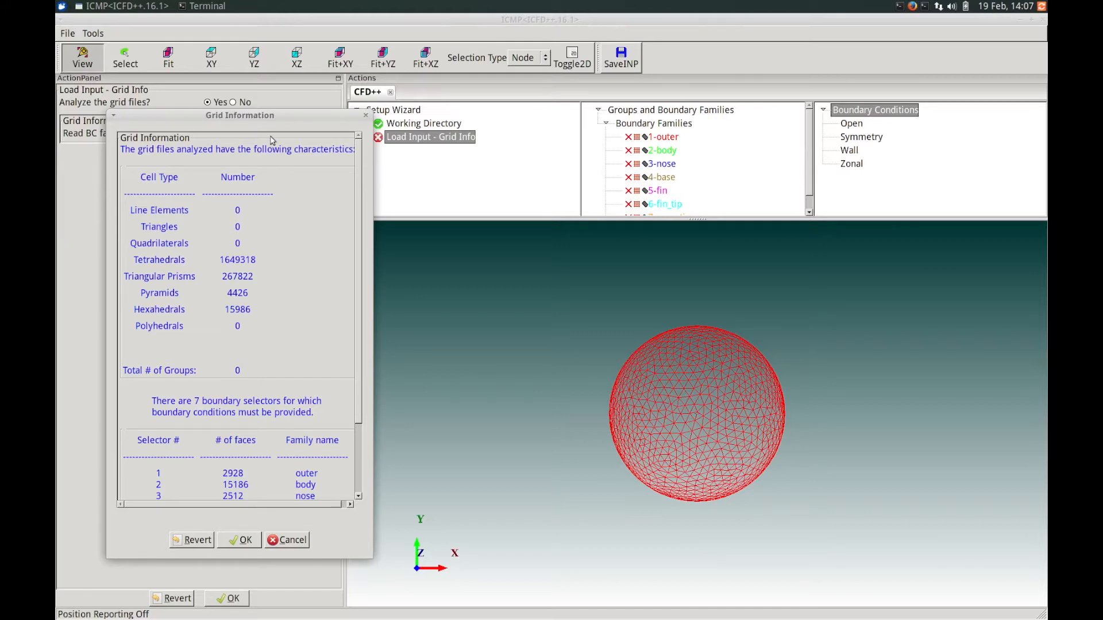
Review the cell counts and boundary families in the grid information summary and accept it.
{"action": "left_click_drag", "start_coordinate": [289, 114], "coordinate": [293, 99]}
{"action": "scroll", "coordinate": [361, 325], "scroll_direction": "down", "scroll_amount": 3}
{"action": "scroll", "coordinate": [356, 320], "scroll_direction": "up", "scroll_amount": 3}
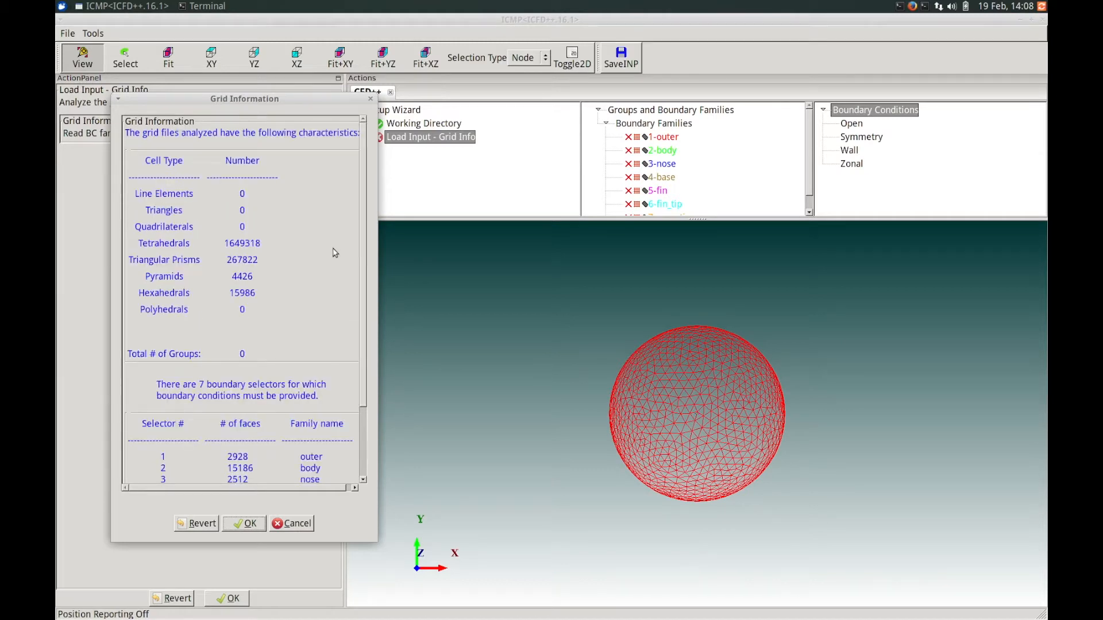
{"action": "left_click", "coordinate": [364, 274]}
{"action": "left_click_drag", "start_coordinate": [364, 276], "coordinate": [362, 348]}
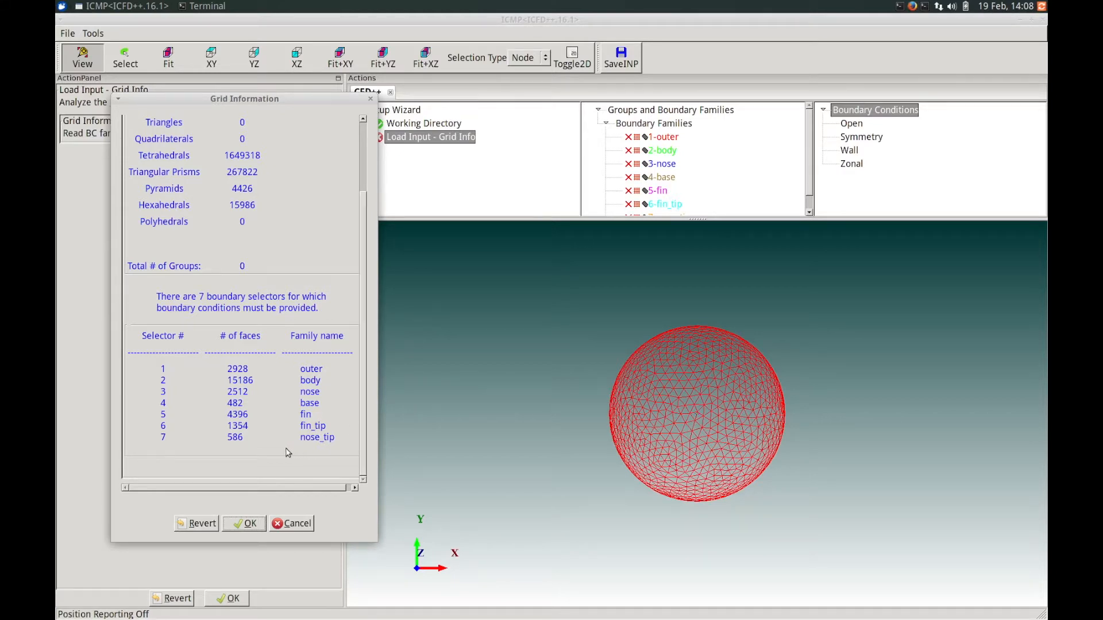
{"action": "left_click", "coordinate": [249, 524]}
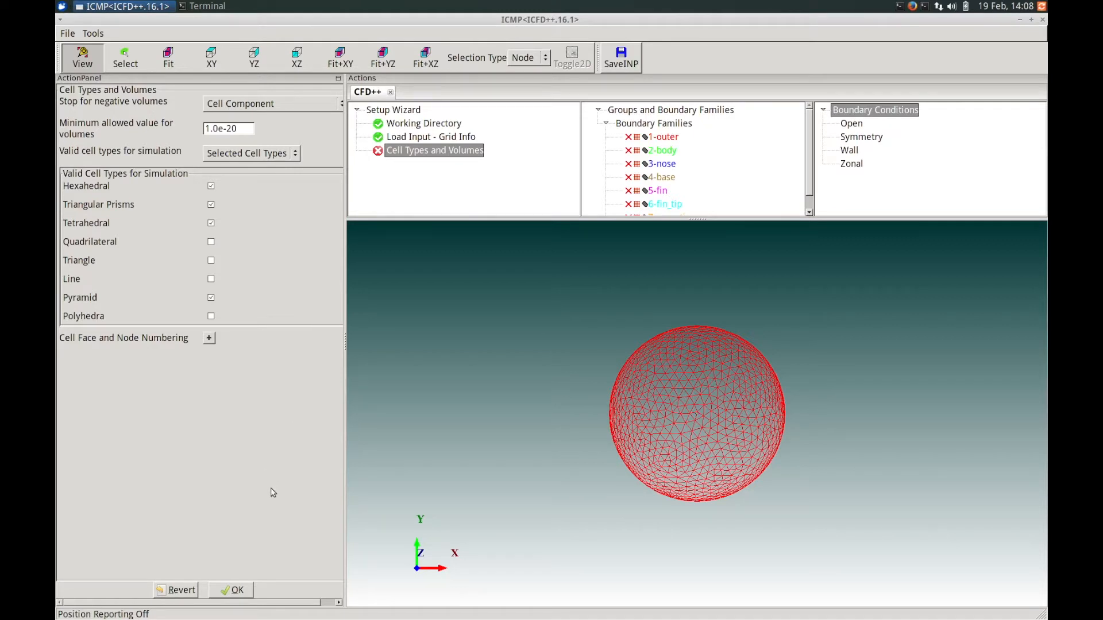
Accept the cell type settings and use the External Aero preset problem wizard.
{"action": "left_click", "coordinate": [230, 591]}
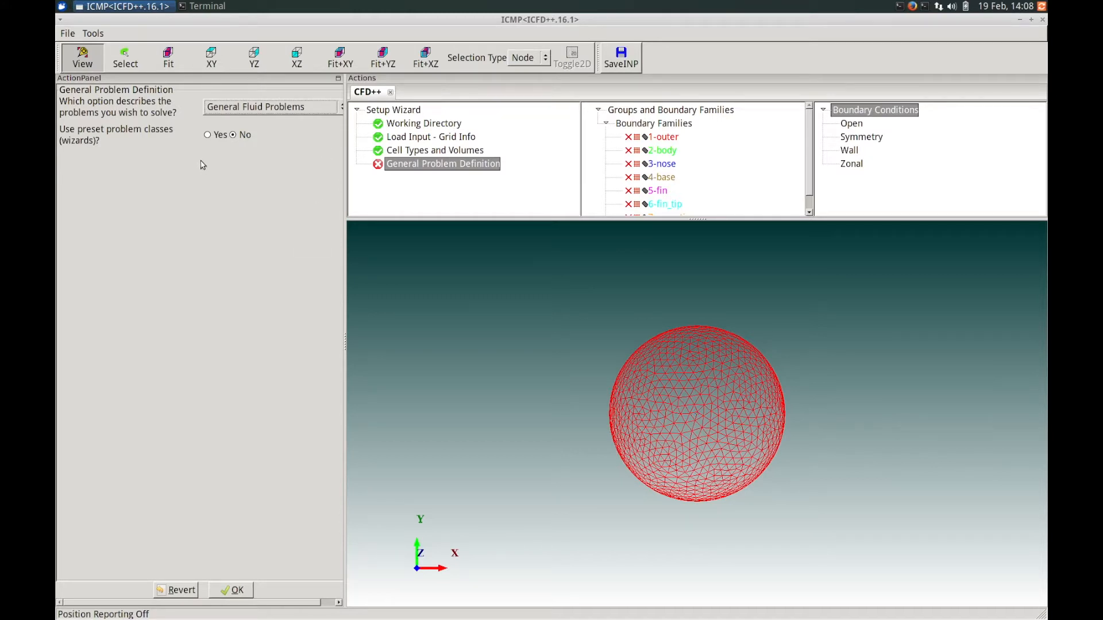
{"action": "left_click", "coordinate": [208, 135]}
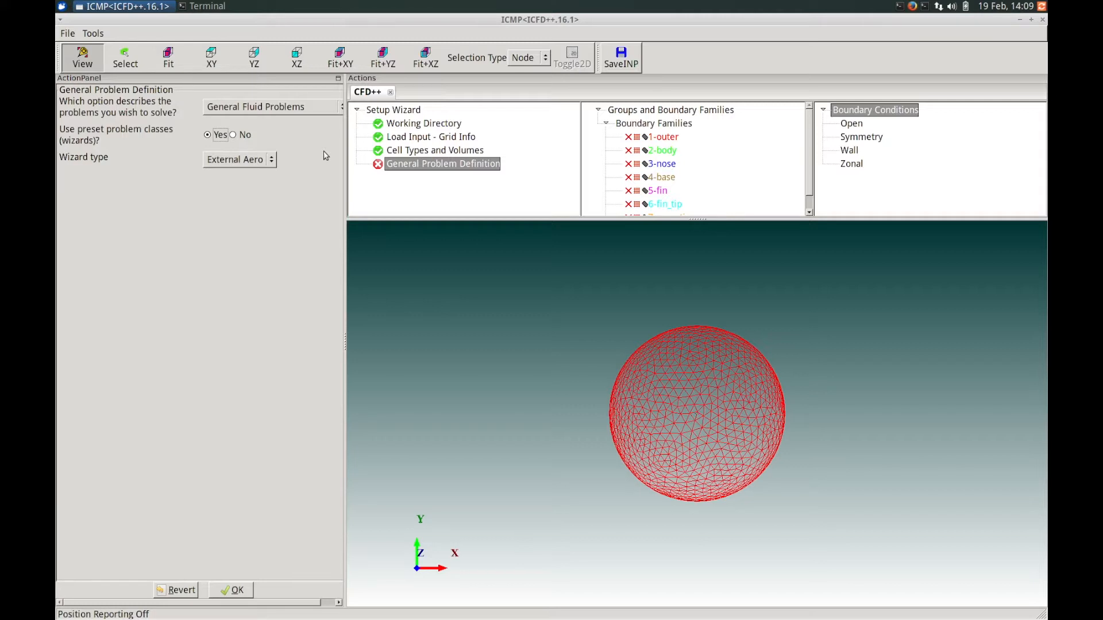
{"action": "left_click", "coordinate": [246, 160]}
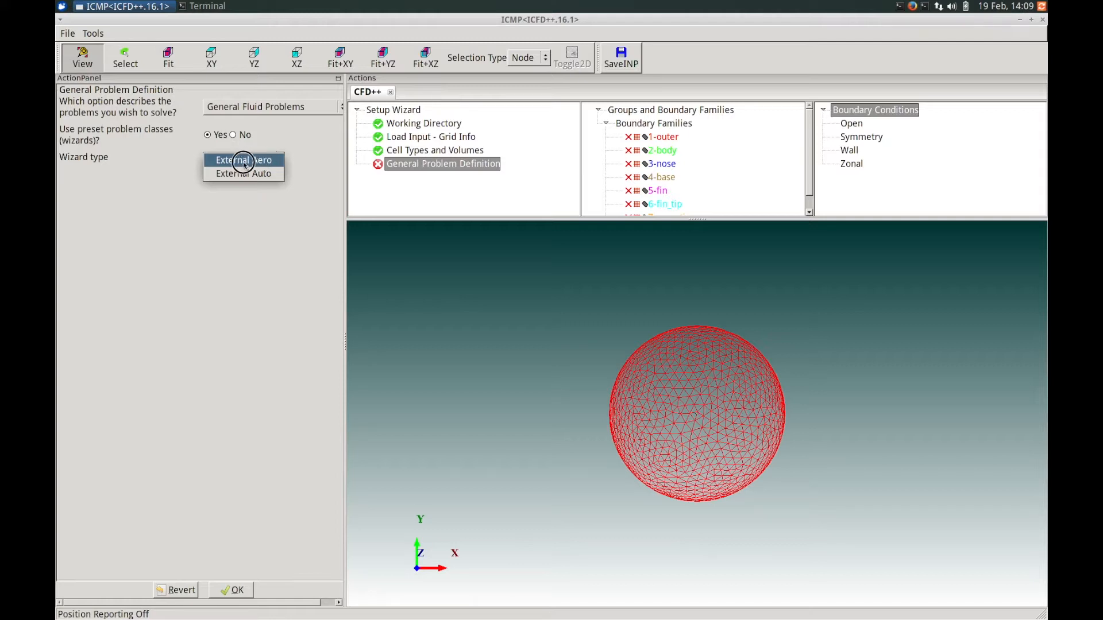
{"action": "left_click", "coordinate": [244, 161]}
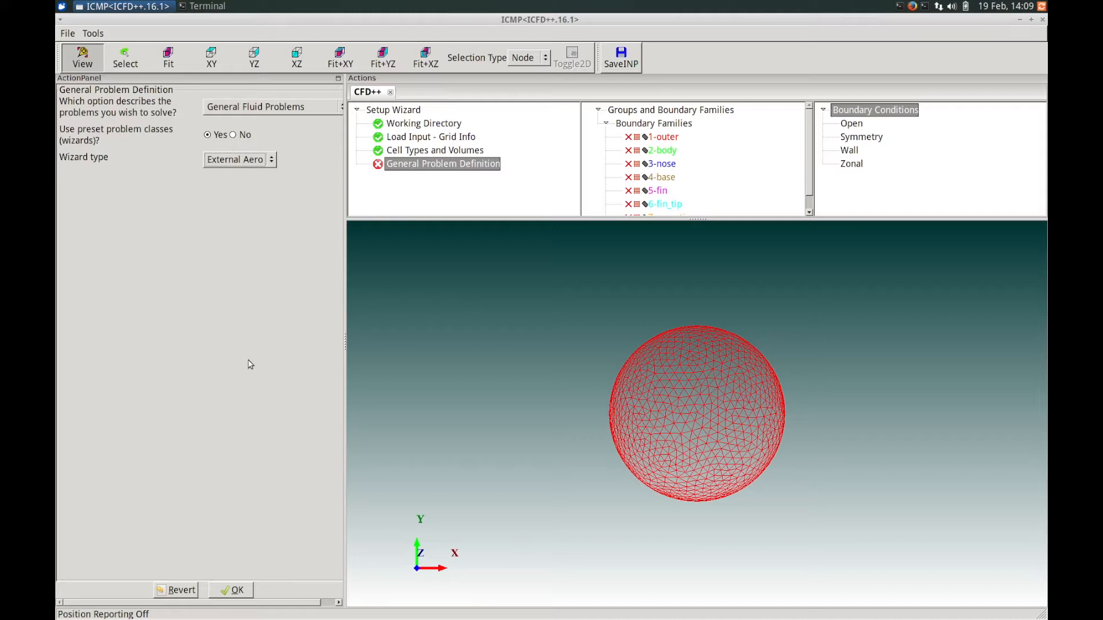
{"action": "left_click", "coordinate": [229, 591]}
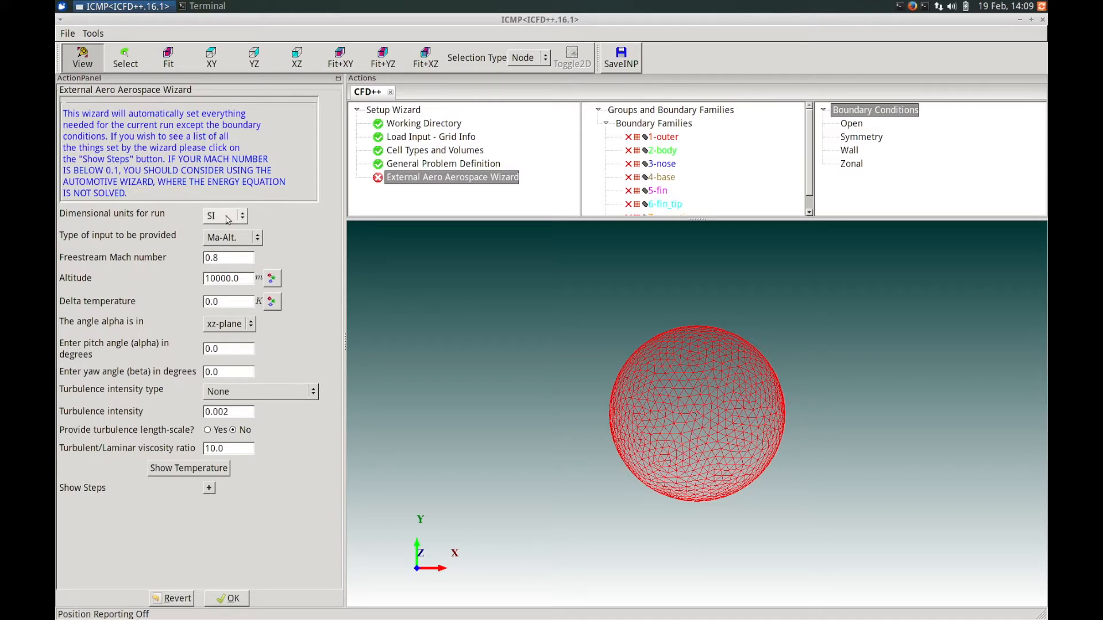
Set the freestream Mach number to 1.5 and keep the alpha angle in the xz-plane.
{"action": "left_click_drag", "start_coordinate": [229, 214], "coordinate": [289, 227]}
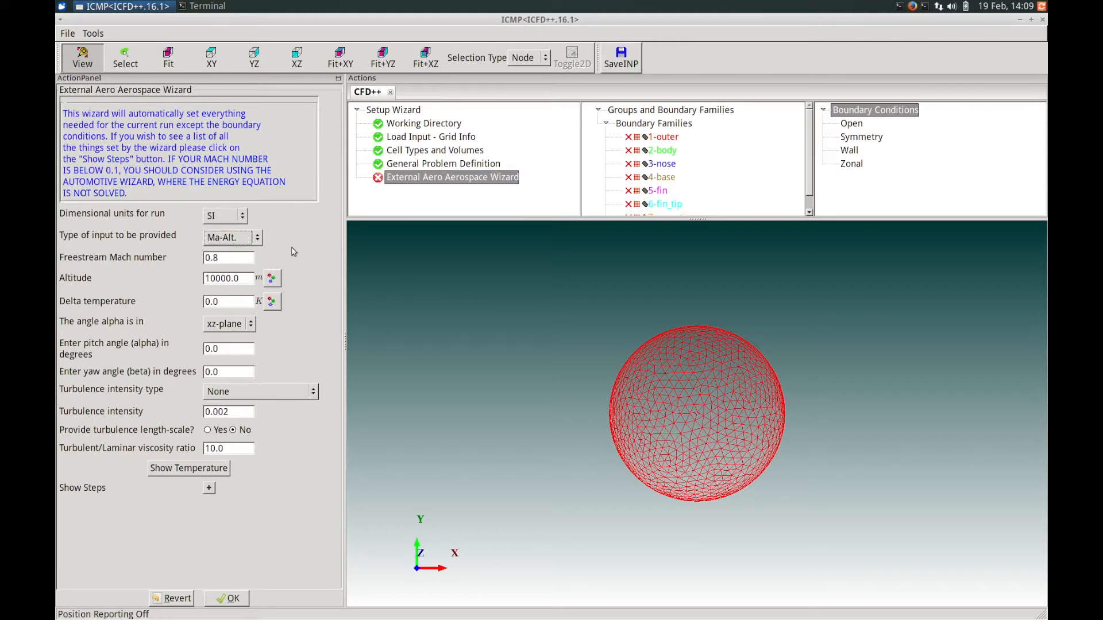
{"action": "double_click", "coordinate": [222, 257]}
{"action": "type", "text": "1.5"}
{"action": "left_click", "coordinate": [230, 324]}
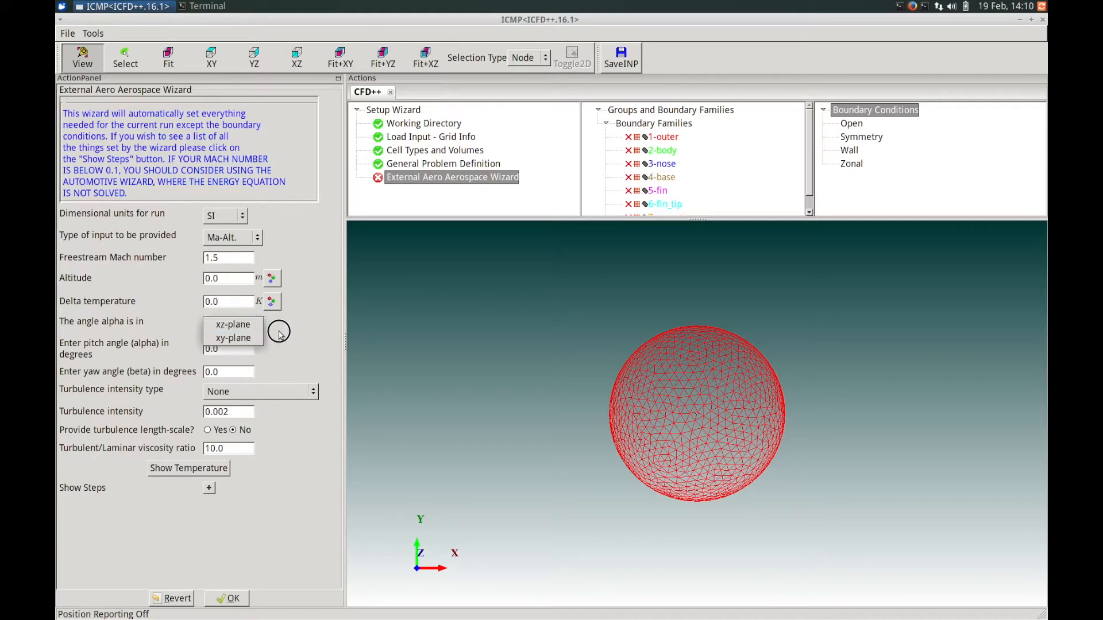
{"action": "left_click", "coordinate": [297, 330]}
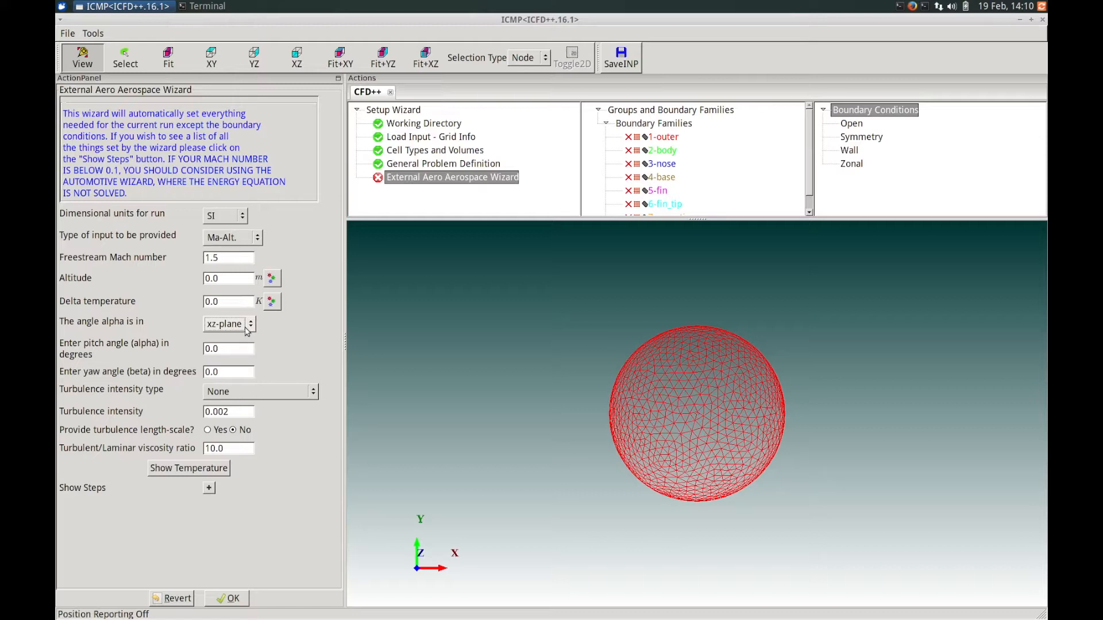
{"action": "left_click", "coordinate": [247, 331]}
{"action": "left_click", "coordinate": [326, 330]}
Set the pitch angle to 5.0 degrees and check the computed freestream temperature.
{"action": "left_click_drag", "start_coordinate": [224, 347], "coordinate": [184, 341]}
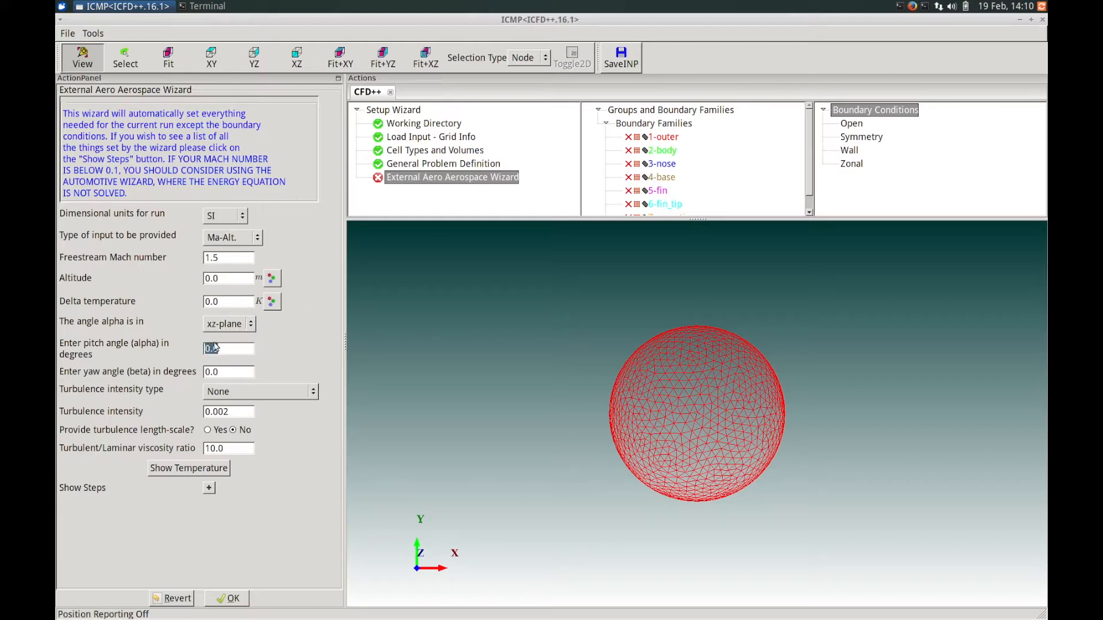
{"action": "type", "text": "5.0"}
{"action": "left_click", "coordinate": [178, 469]}
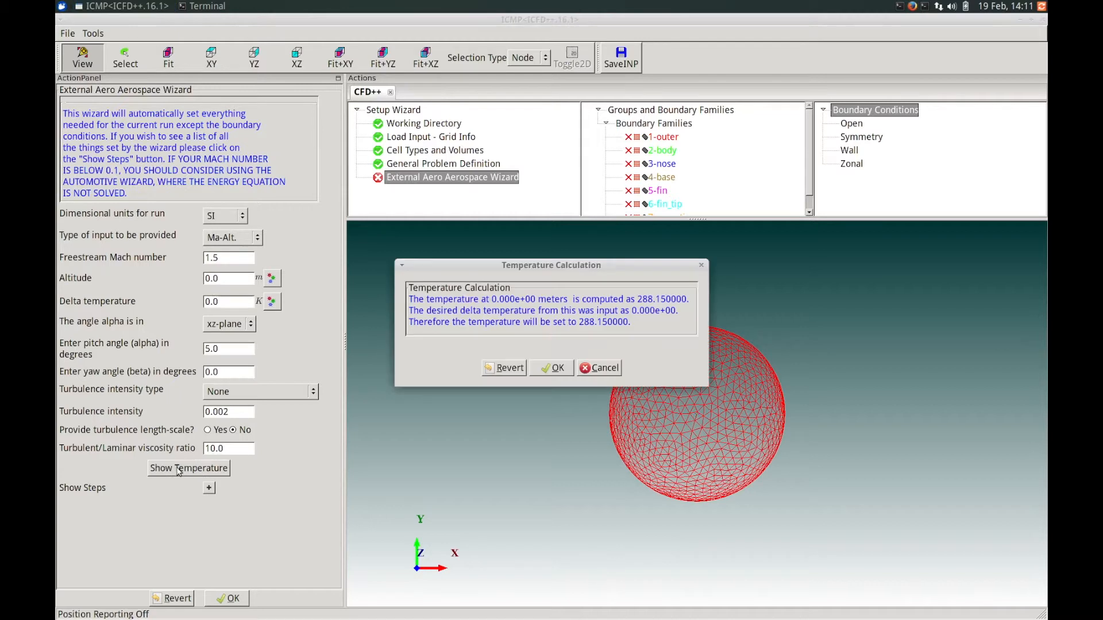
{"action": "left_click_drag", "start_coordinate": [566, 263], "coordinate": [348, 279]}
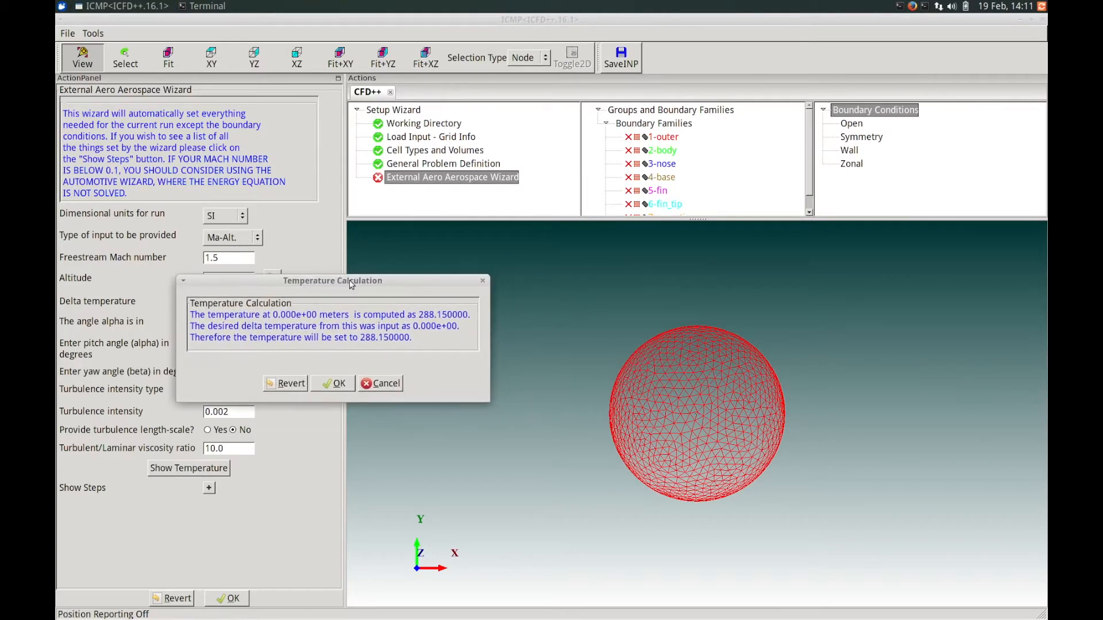
{"action": "left_click", "coordinate": [339, 383]}
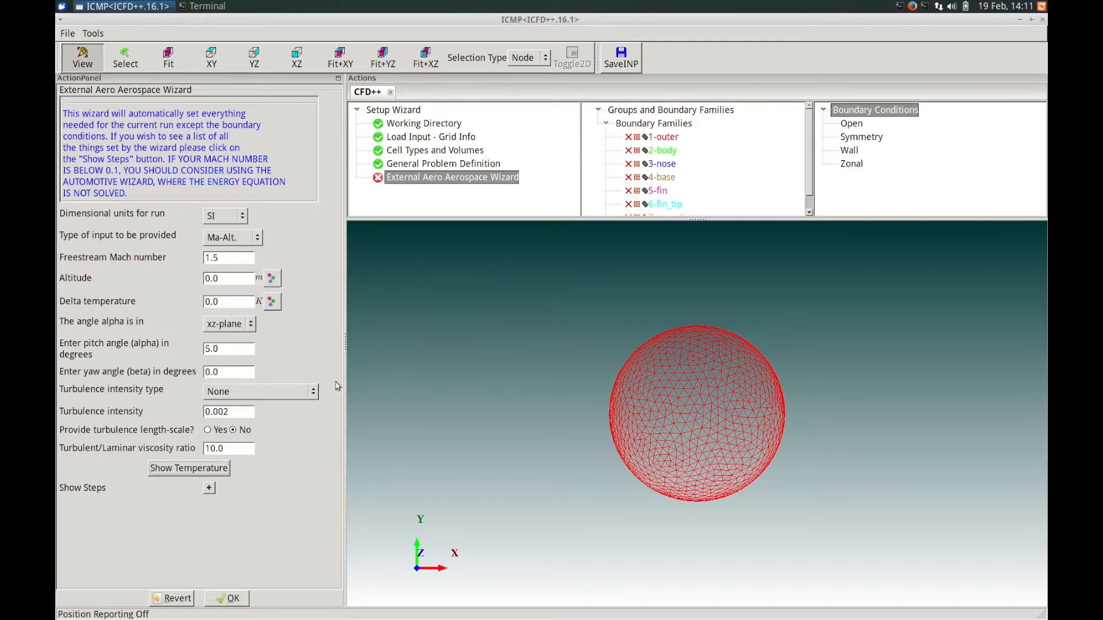
Show the wizard's steps, apply the External Aero wizard, and dismiss its completion notice.
{"action": "left_click", "coordinate": [209, 489]}
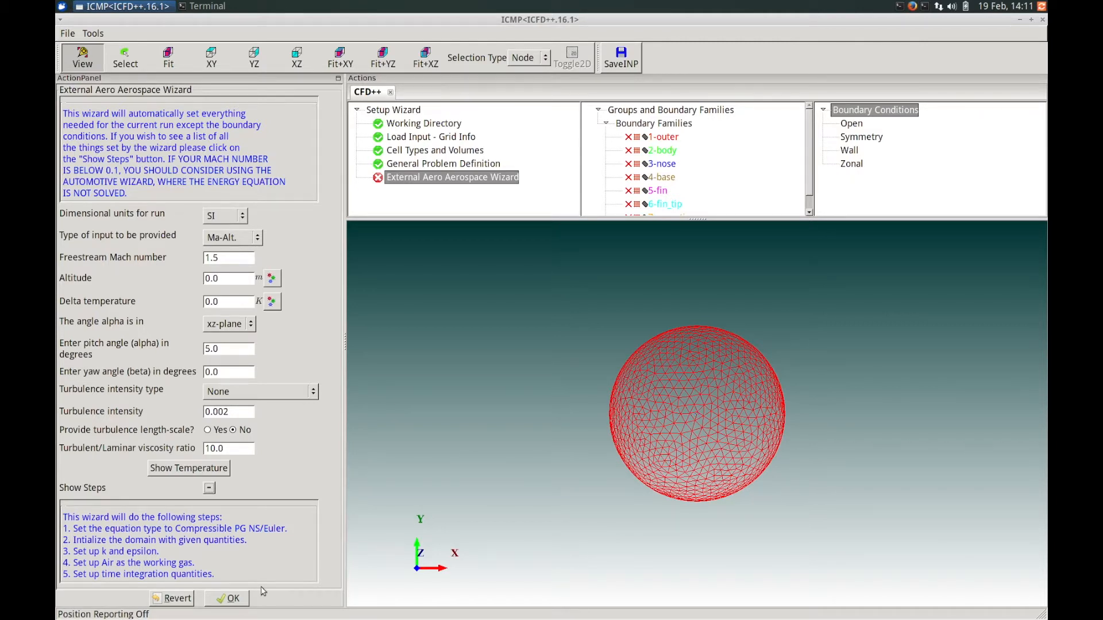
{"action": "left_click", "coordinate": [228, 598]}
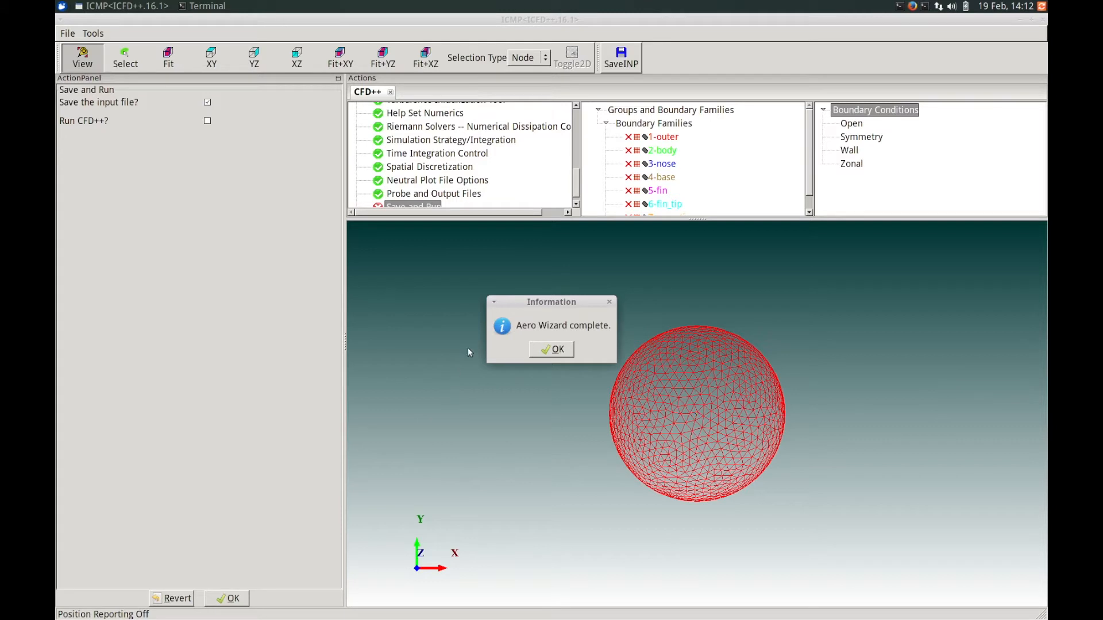
{"action": "left_click_drag", "start_coordinate": [542, 303], "coordinate": [278, 289]}
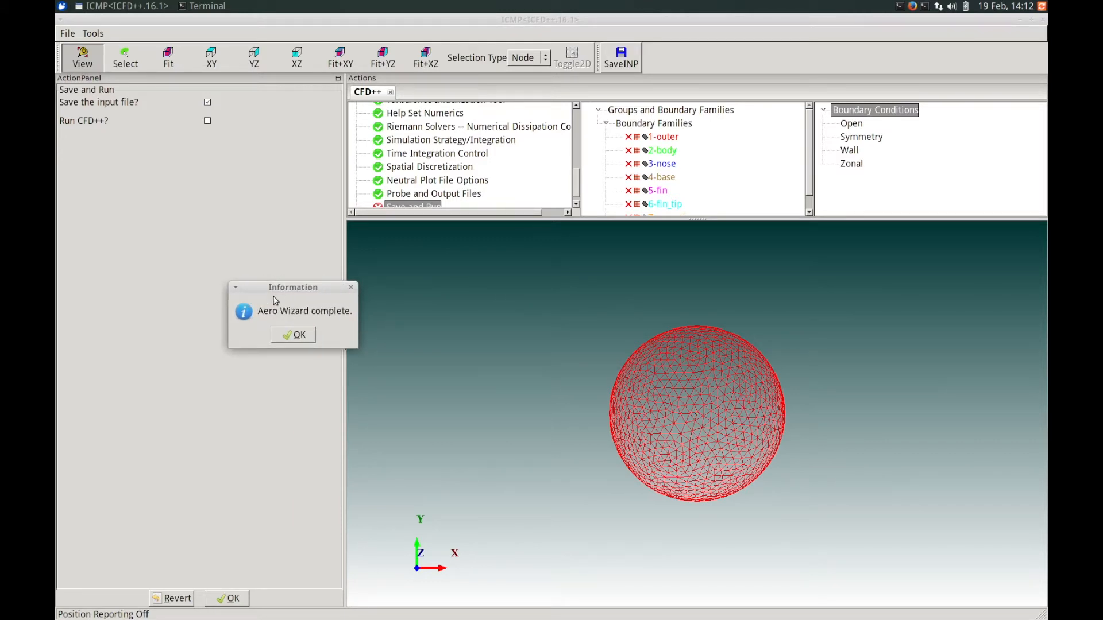
{"action": "left_click", "coordinate": [285, 338]}
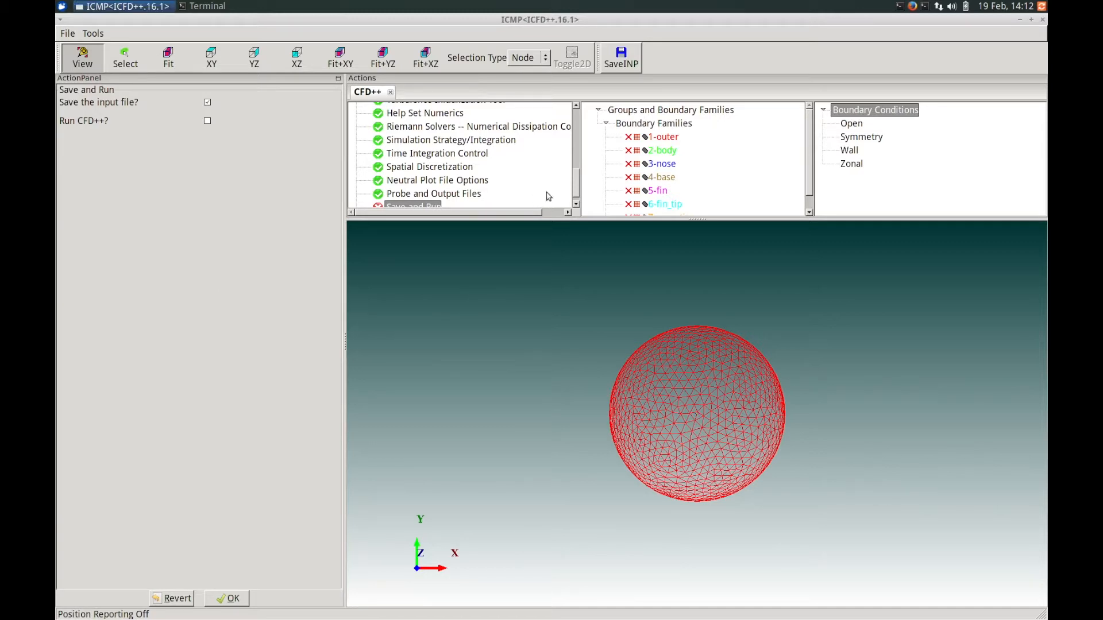
{"action": "left_click_drag", "start_coordinate": [577, 184], "coordinate": [577, 159]}
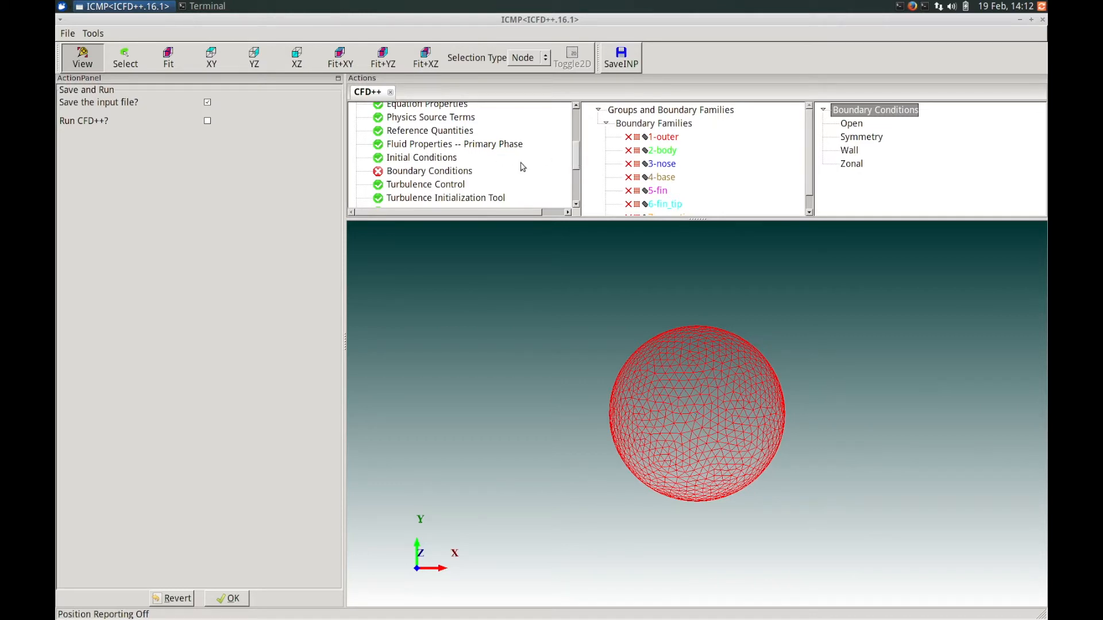
Open the Boundary Conditions section and assign the 1-outer family to an Open boundary.
{"action": "left_click_drag", "start_coordinate": [576, 159], "coordinate": [577, 162]}
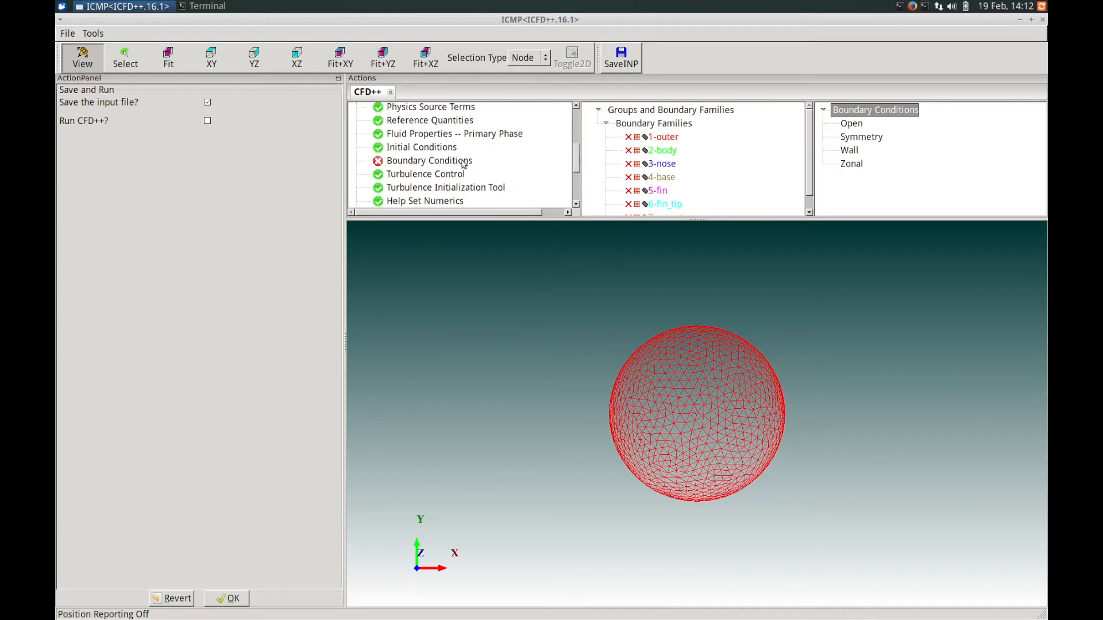
{"action": "left_click", "coordinate": [418, 162]}
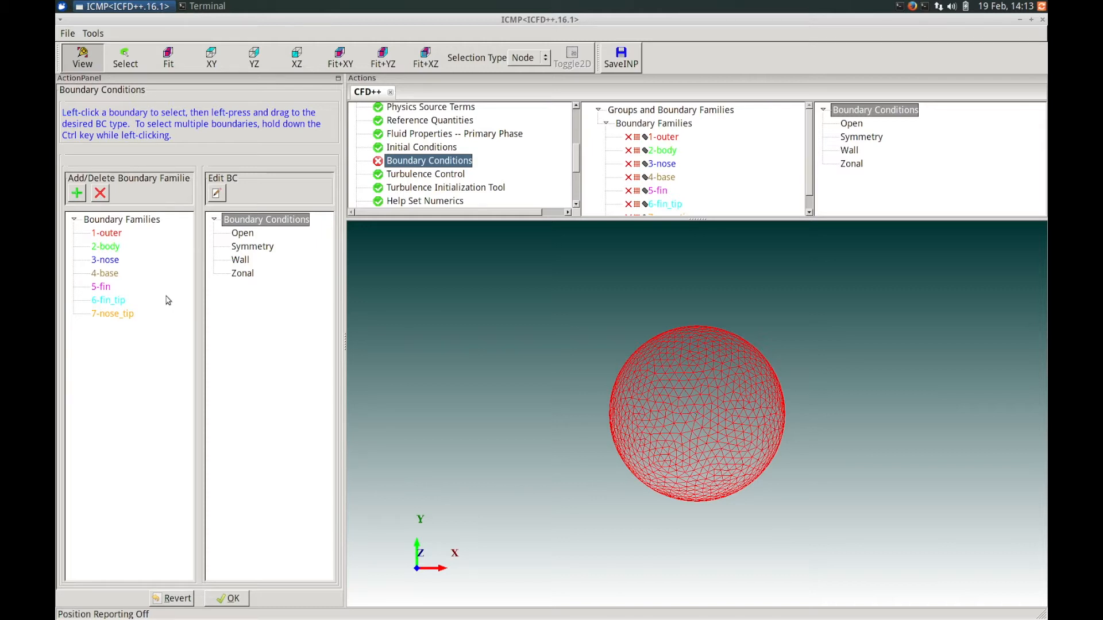
{"action": "left_click", "coordinate": [112, 236]}
{"action": "left_click_drag", "start_coordinate": [111, 238], "coordinate": [242, 238]}
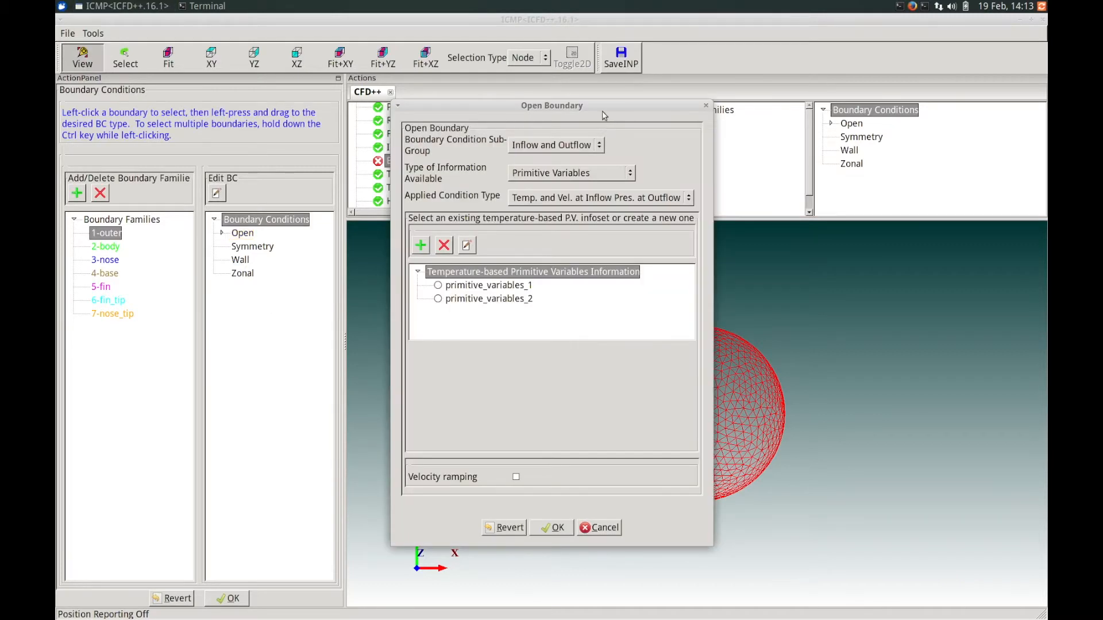
Set the open boundary to Inflow and Outflow, Primitive Variables, with a Characteristics-based applied condition.
{"action": "left_click_drag", "start_coordinate": [591, 110], "coordinate": [432, 134]}
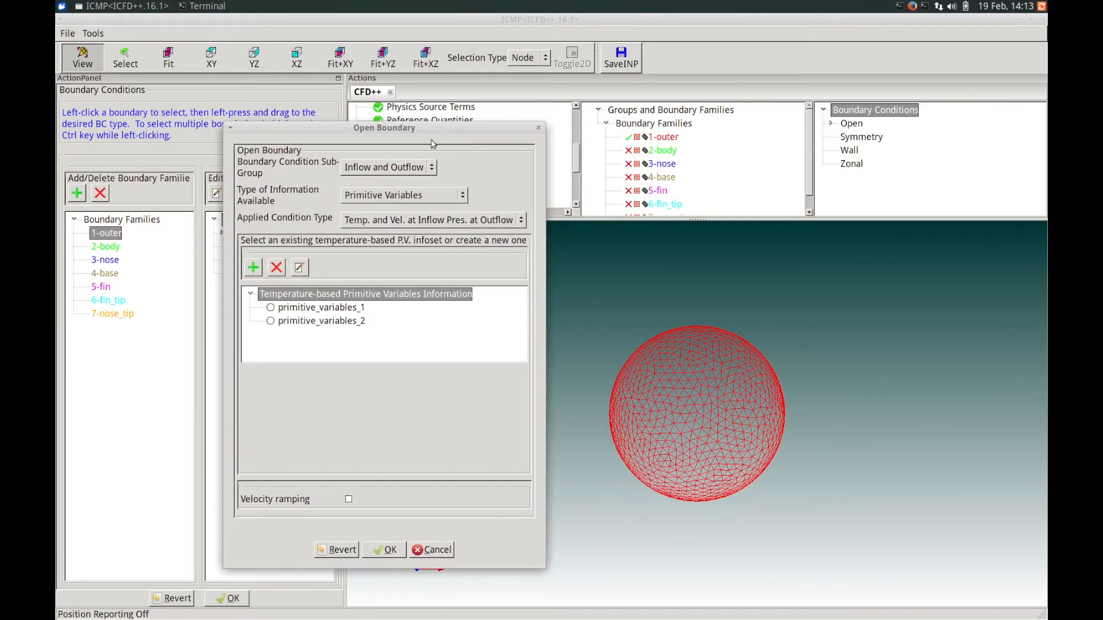
{"action": "left_click", "coordinate": [405, 168]}
{"action": "left_click", "coordinate": [453, 159]}
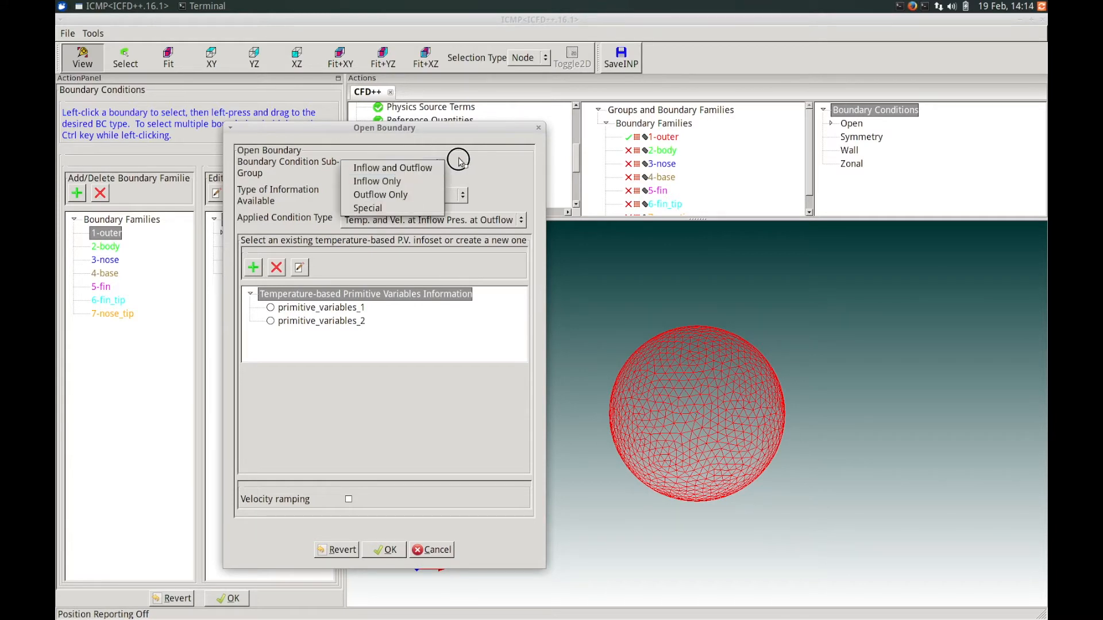
{"action": "left_click", "coordinate": [417, 201]}
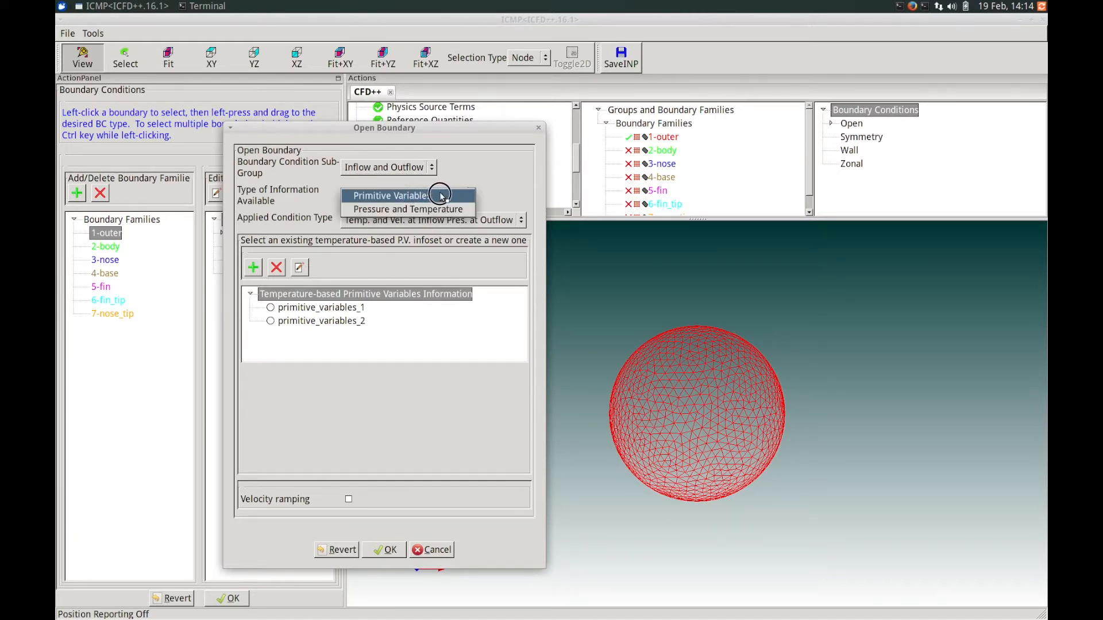
{"action": "left_click", "coordinate": [443, 196]}
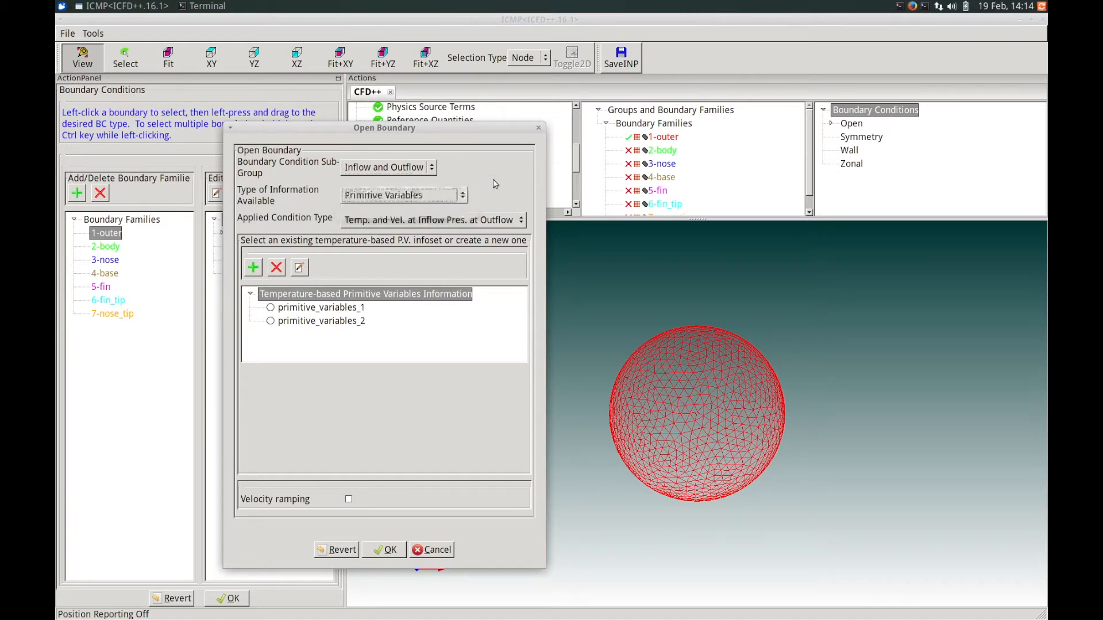
{"action": "left_click", "coordinate": [389, 223]}
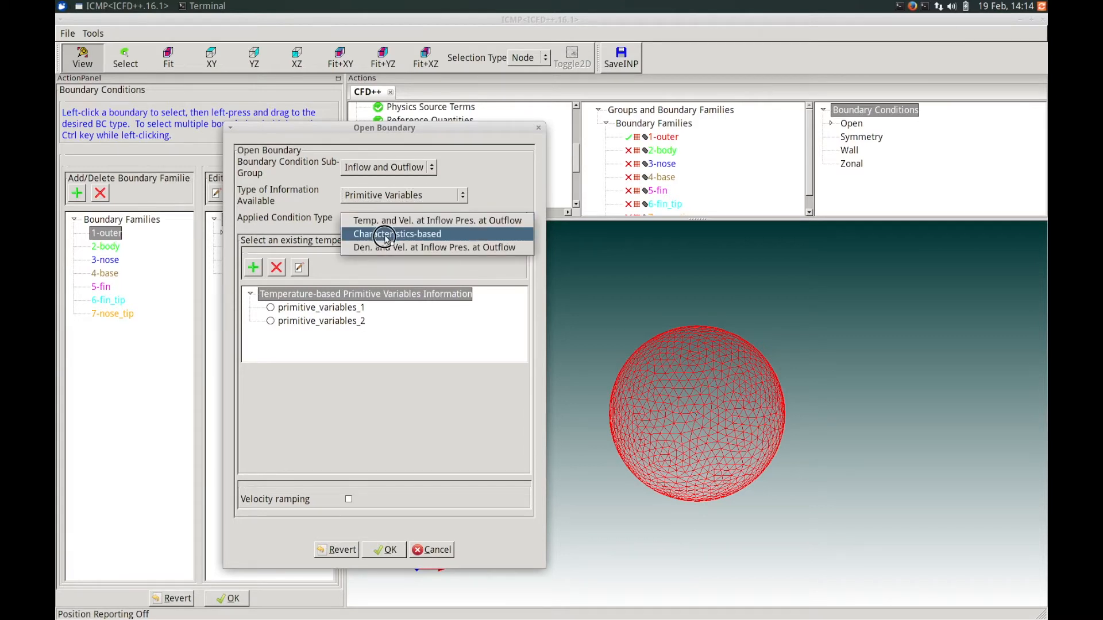
{"action": "left_click", "coordinate": [384, 235]}
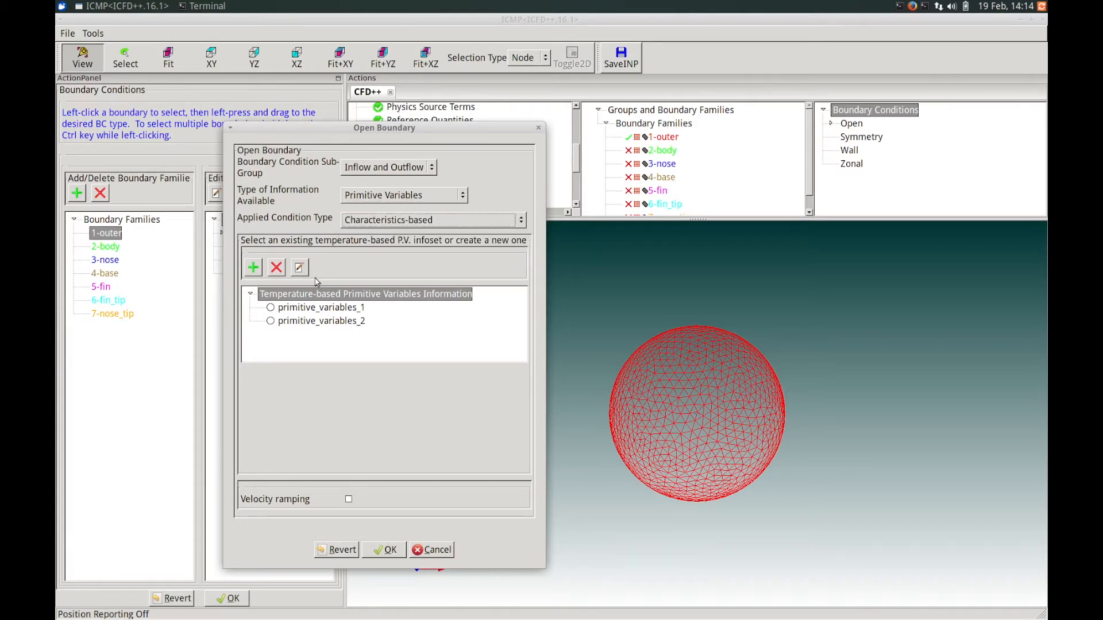
Select the primitive_variables_1 infoset for the open boundary, review its values, and accept the dialog.
{"action": "left_click", "coordinate": [287, 310]}
{"action": "left_click", "coordinate": [272, 309]}
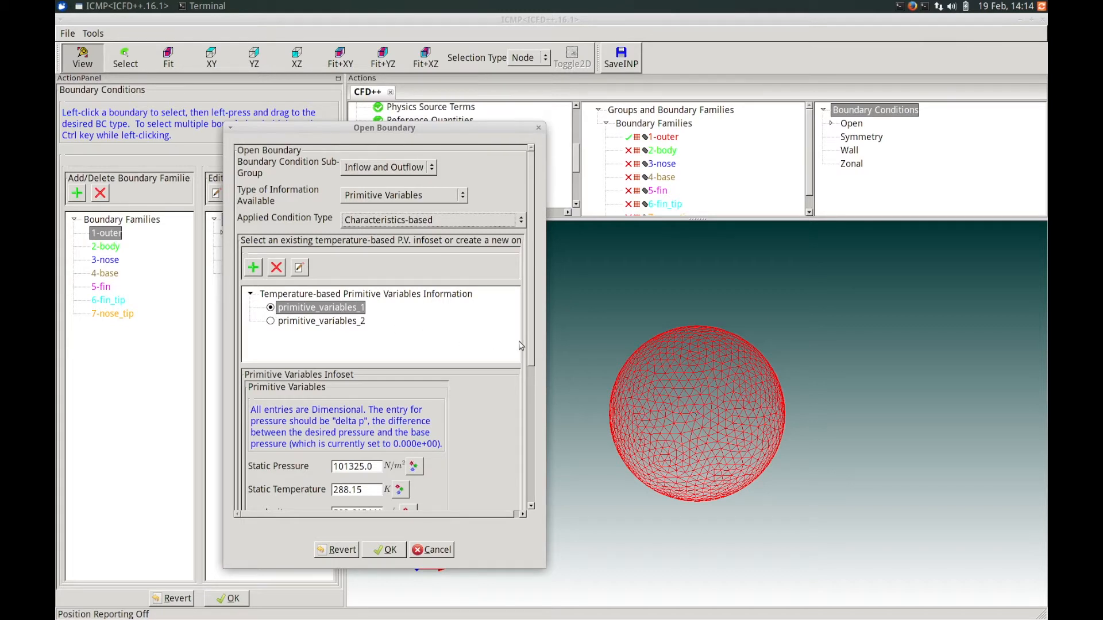
{"action": "left_click_drag", "start_coordinate": [531, 337], "coordinate": [532, 374]}
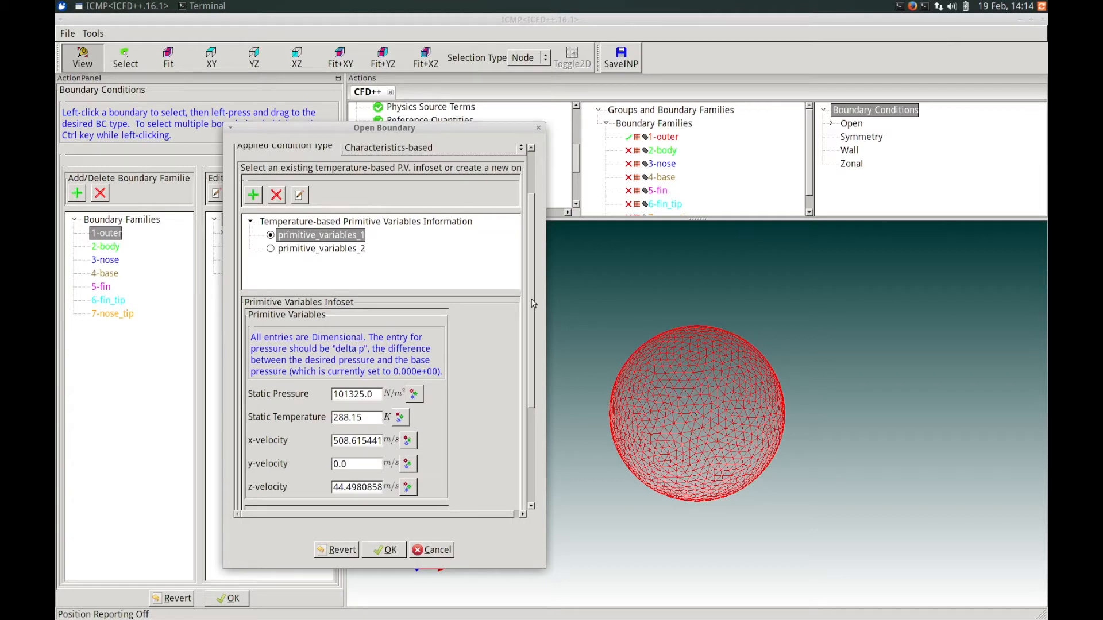
{"action": "left_click_drag", "start_coordinate": [537, 362], "coordinate": [529, 435]}
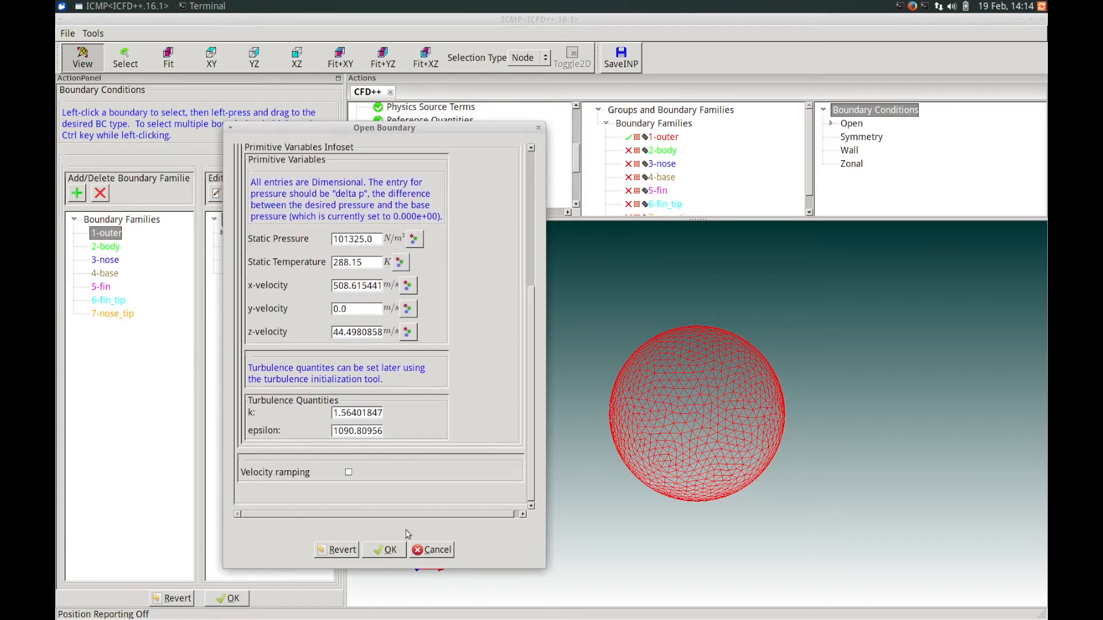
{"action": "left_click", "coordinate": [386, 551]}
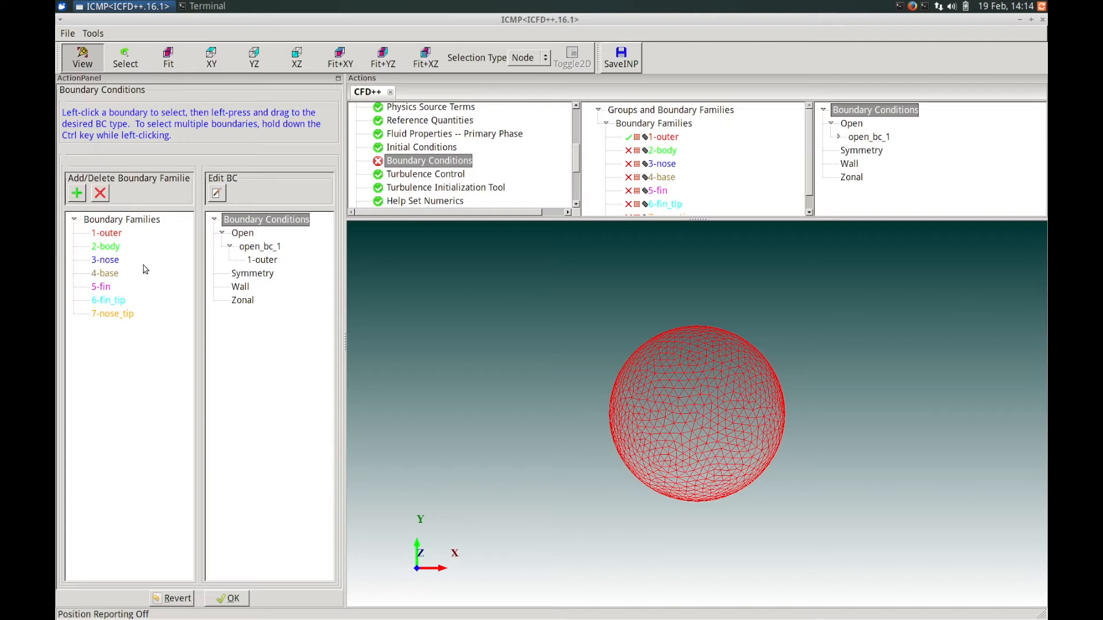
Select the families 2-body through 7-nose_tip and assign them all to a Wall boundary.
{"action": "left_click", "coordinate": [106, 247]}
{"action": "left_click", "coordinate": [107, 260], "text": "ctrl"}
{"action": "left_click", "coordinate": [106, 275], "text": "ctrl"}
{"action": "left_click", "coordinate": [106, 287], "text": "ctrl"}
{"action": "left_click", "coordinate": [111, 301], "text": "ctrl"}
{"action": "left_click", "coordinate": [112, 315], "text": "ctrl"}
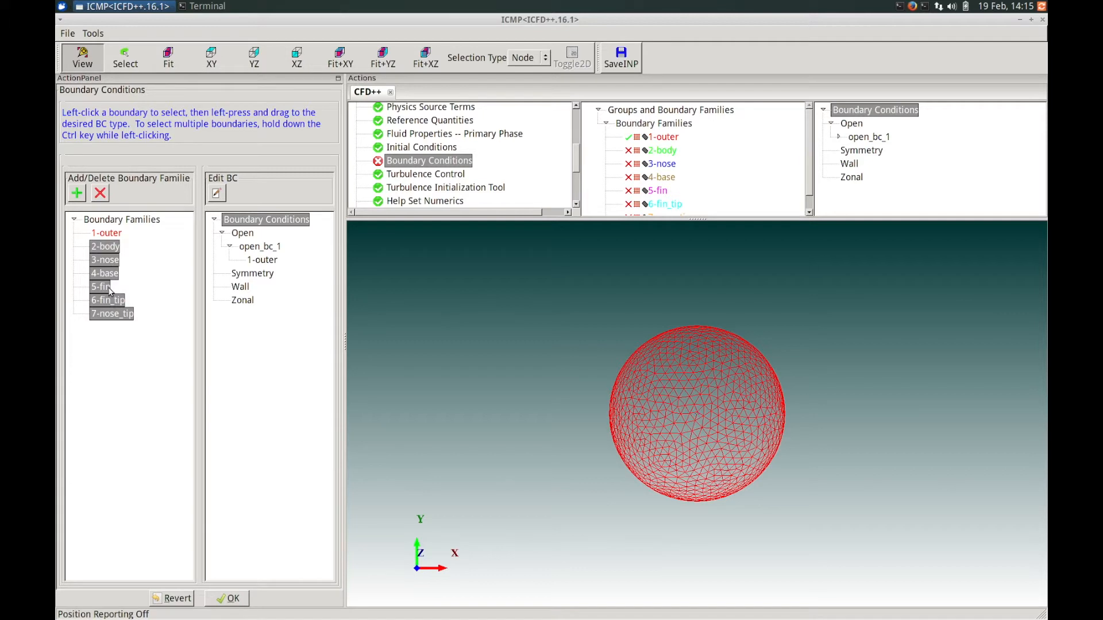
{"action": "left_click_drag", "start_coordinate": [105, 291], "coordinate": [242, 290]}
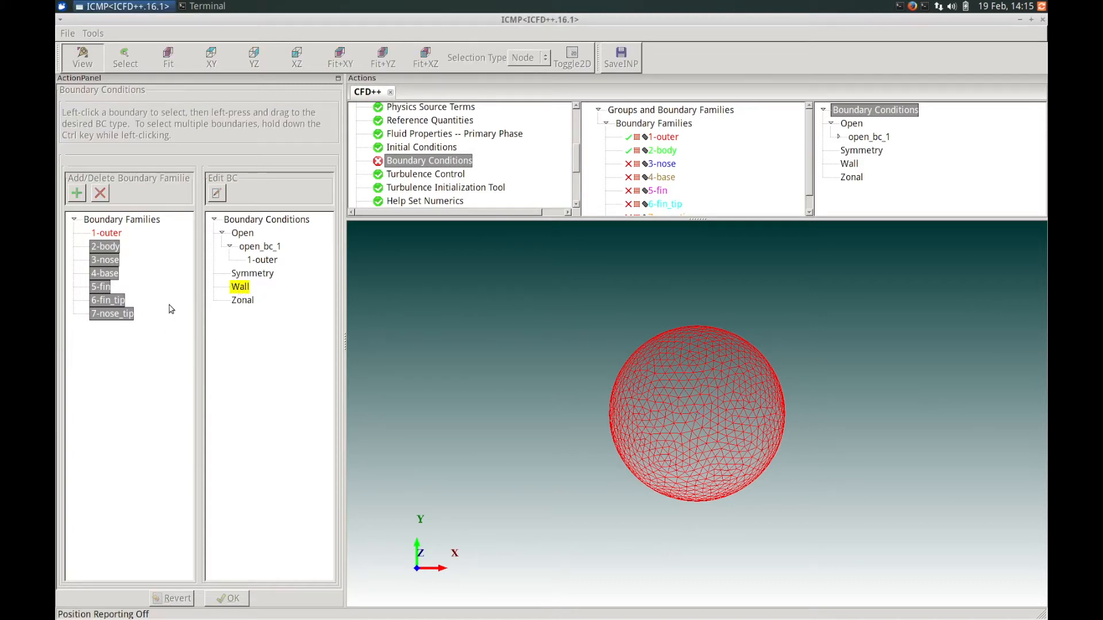
Keep the wall type Viscous and set the wall integration to Wall Function.
{"action": "left_click_drag", "start_coordinate": [486, 187], "coordinate": [292, 210]}
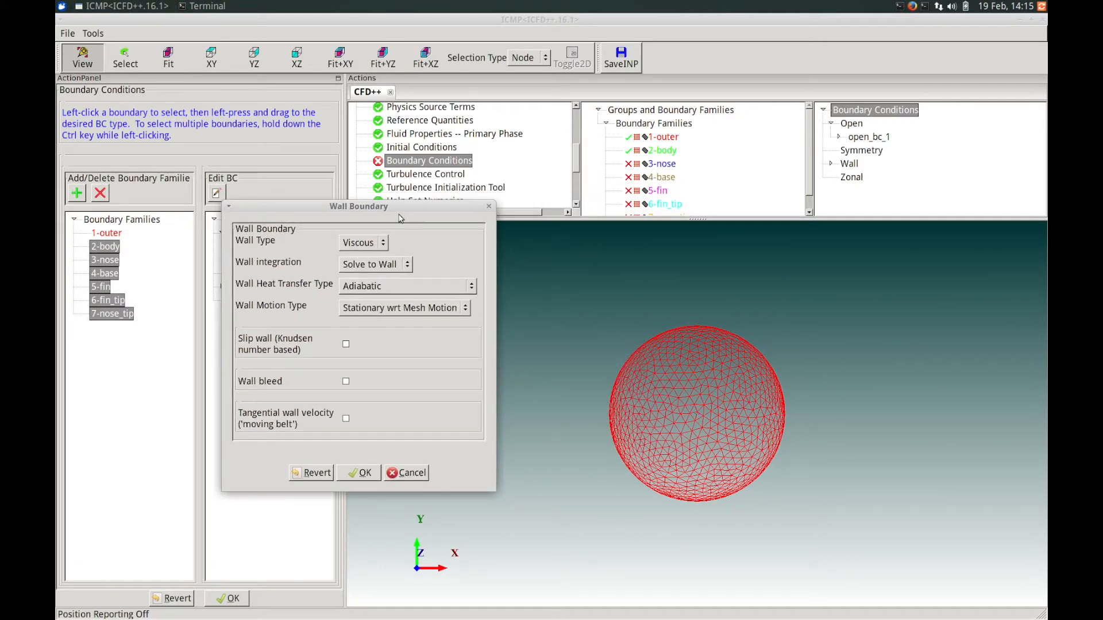
{"action": "left_click_drag", "start_coordinate": [411, 213], "coordinate": [340, 203]}
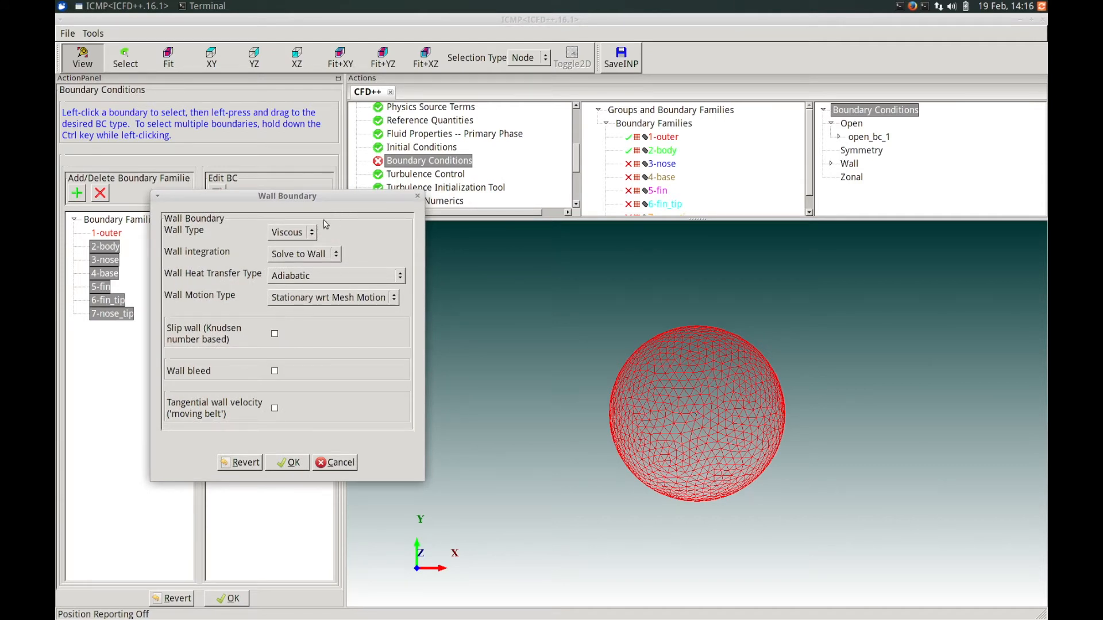
{"action": "left_click", "coordinate": [310, 232]}
{"action": "left_click", "coordinate": [315, 229]}
{"action": "left_click", "coordinate": [322, 256]}
{"action": "left_click", "coordinate": [319, 268]}
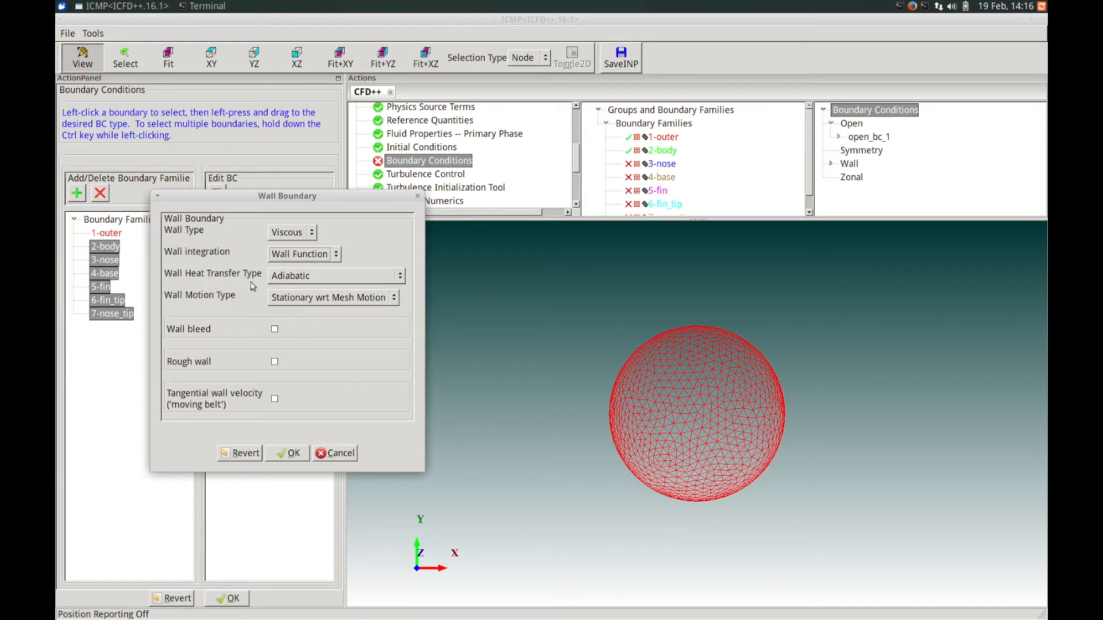
Choose Adiabatic heat transfer and Stationary wrt Mesh Motion wall motion, then accept the wall boundary.
{"action": "left_click", "coordinate": [293, 282]}
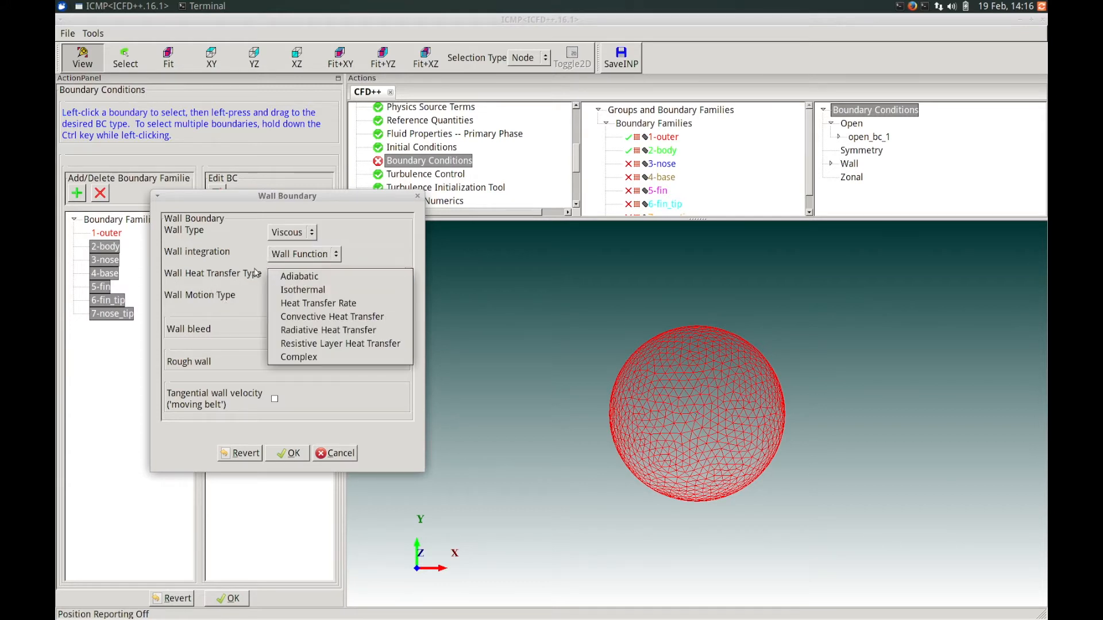
{"action": "left_click", "coordinate": [292, 274]}
{"action": "left_click", "coordinate": [331, 301]}
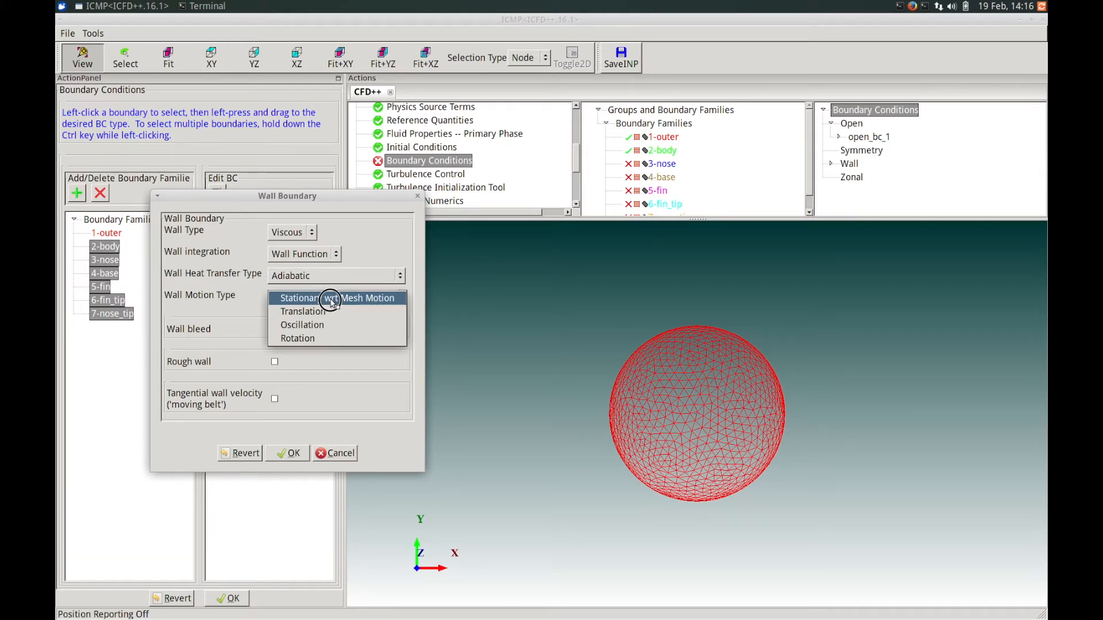
{"action": "left_click", "coordinate": [324, 296]}
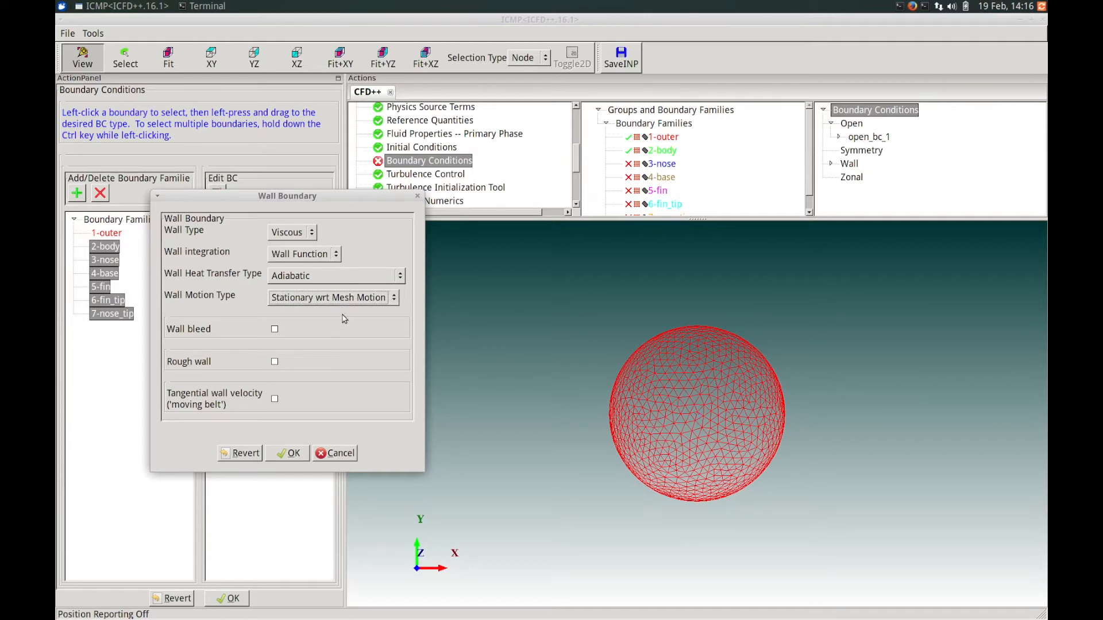
{"action": "left_click_drag", "start_coordinate": [336, 367], "coordinate": [312, 360]}
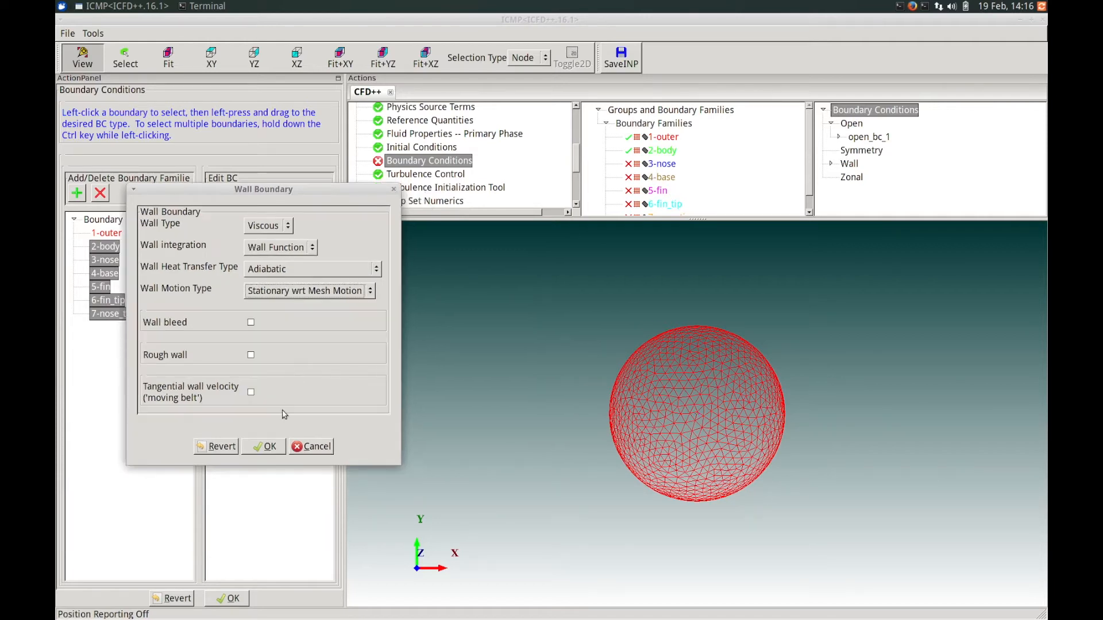
{"action": "left_click", "coordinate": [264, 447]}
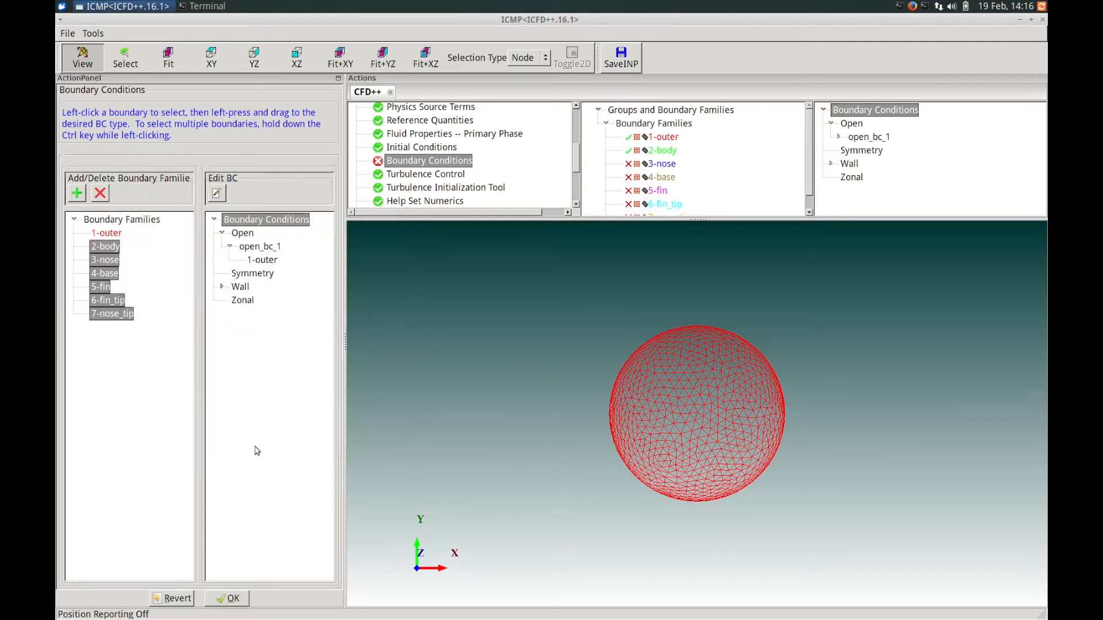
Review the wall settings assigned to the boundary families and accept the boundary conditions.
{"action": "left_click_drag", "start_coordinate": [811, 158], "coordinate": [804, 190]}
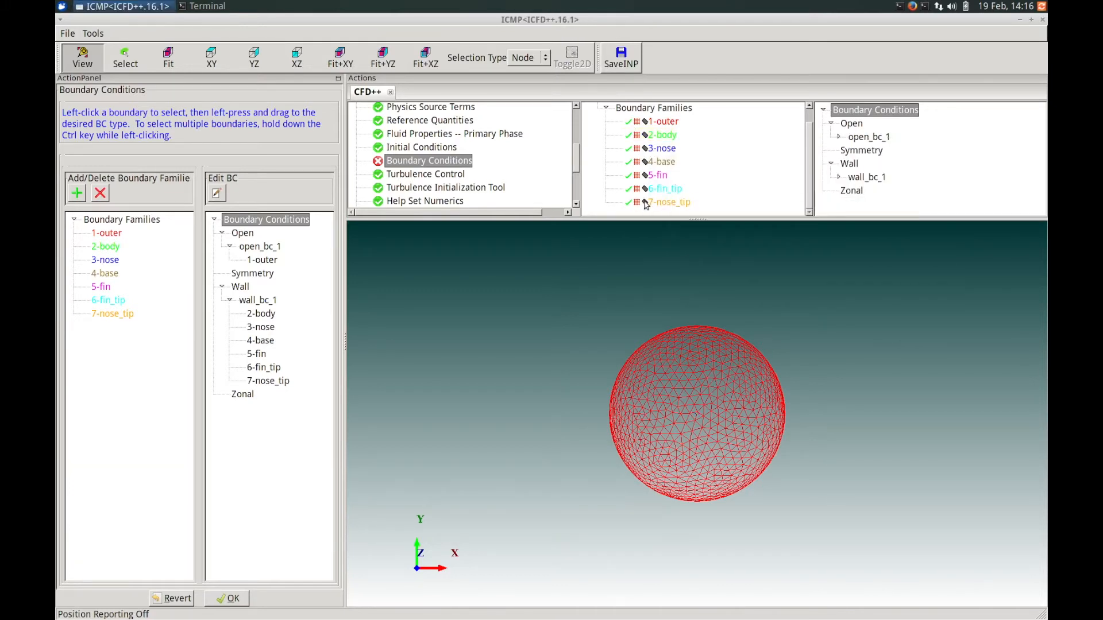
{"action": "mouse_move", "coordinate": [653, 207]}
{"action": "mouse_move", "coordinate": [658, 125]}
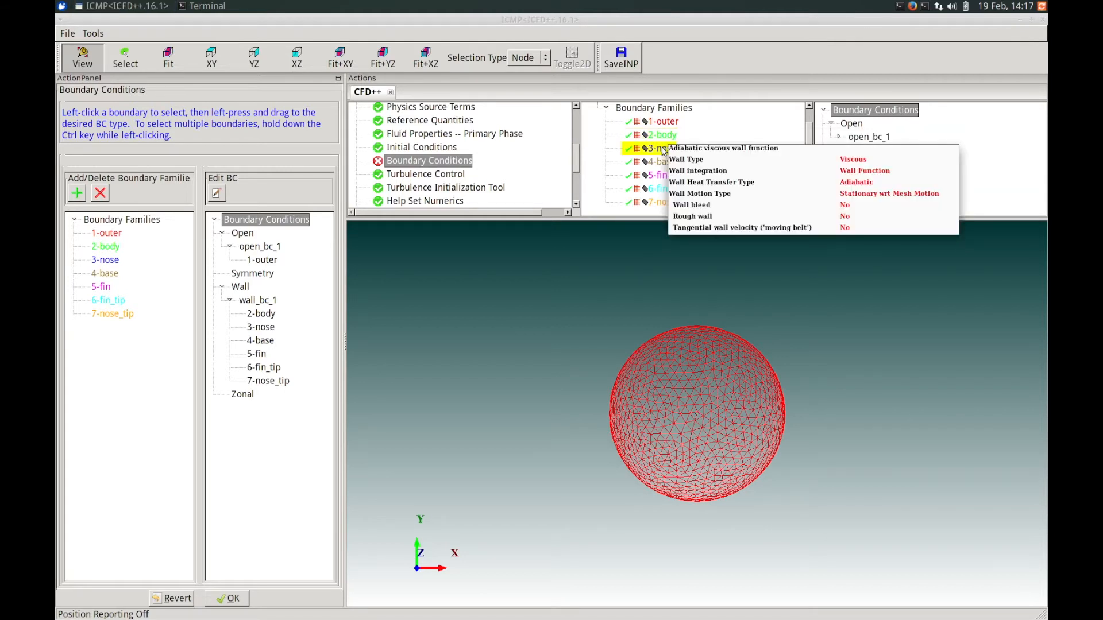
{"action": "mouse_move", "coordinate": [664, 165]}
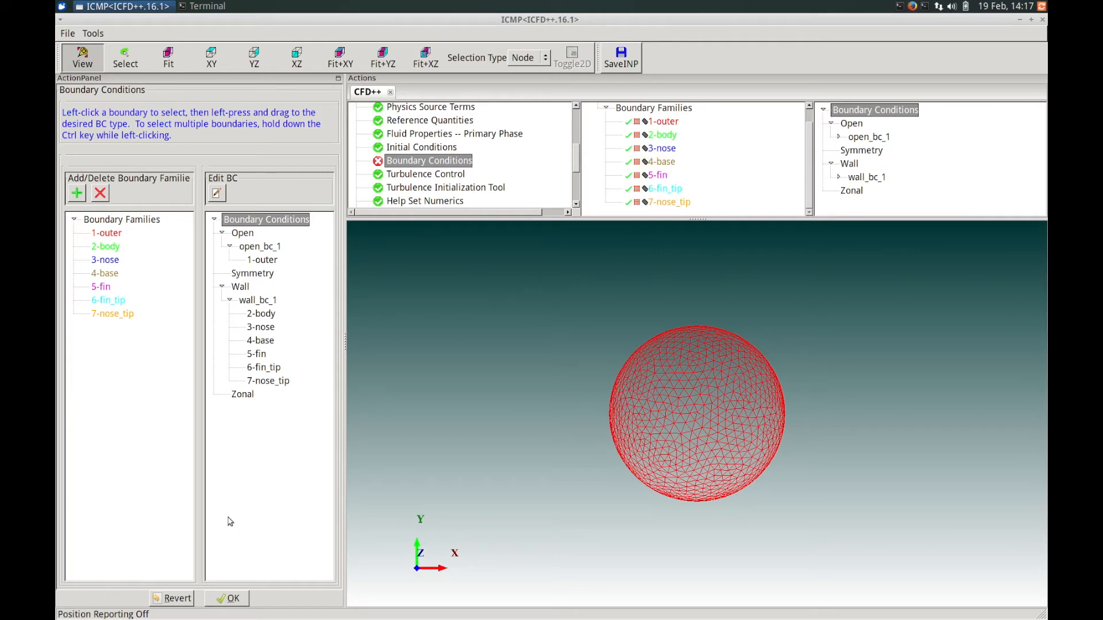
{"action": "left_click", "coordinate": [230, 599]}
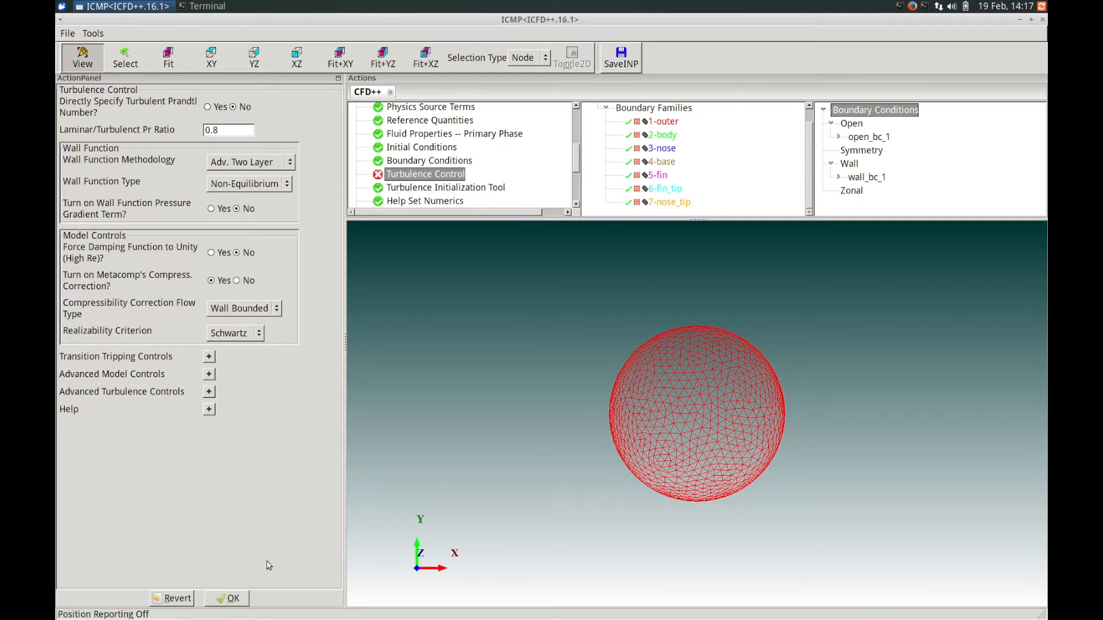
Accept the default turbulence controls, then enable running CFD++ along with saving the input file.
{"action": "left_click", "coordinate": [230, 599]}
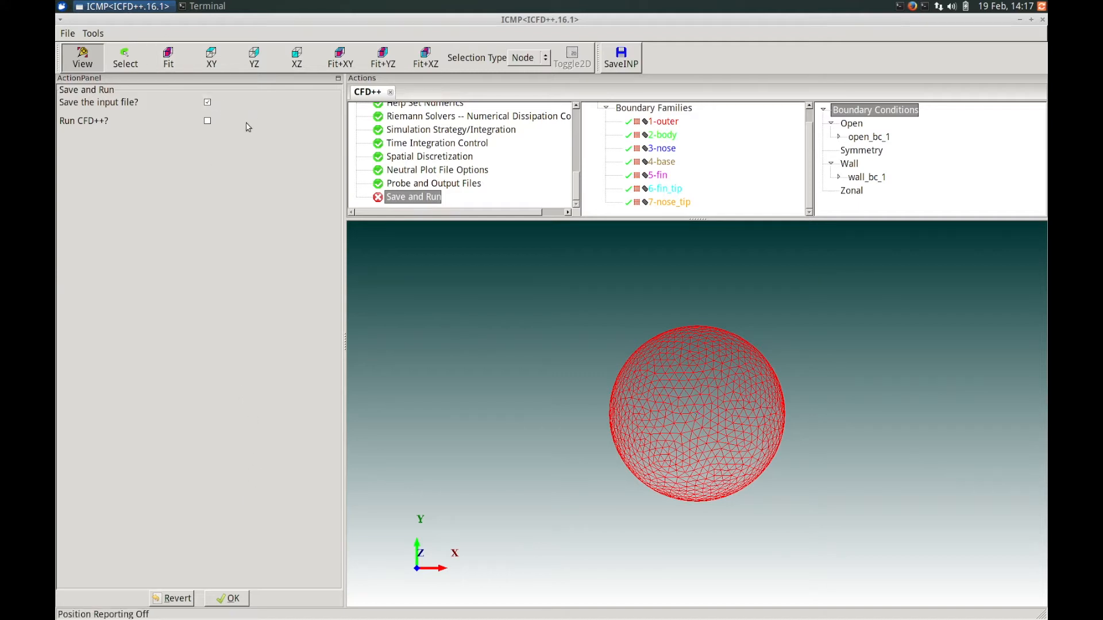
{"action": "left_click", "coordinate": [207, 121]}
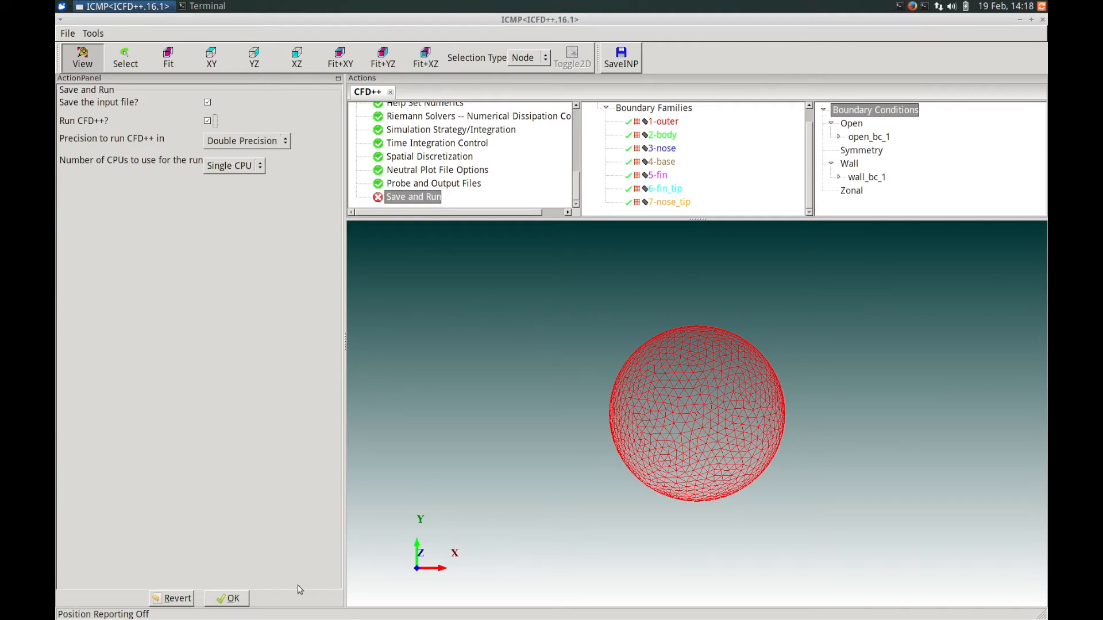
{"action": "left_click", "coordinate": [227, 599]}
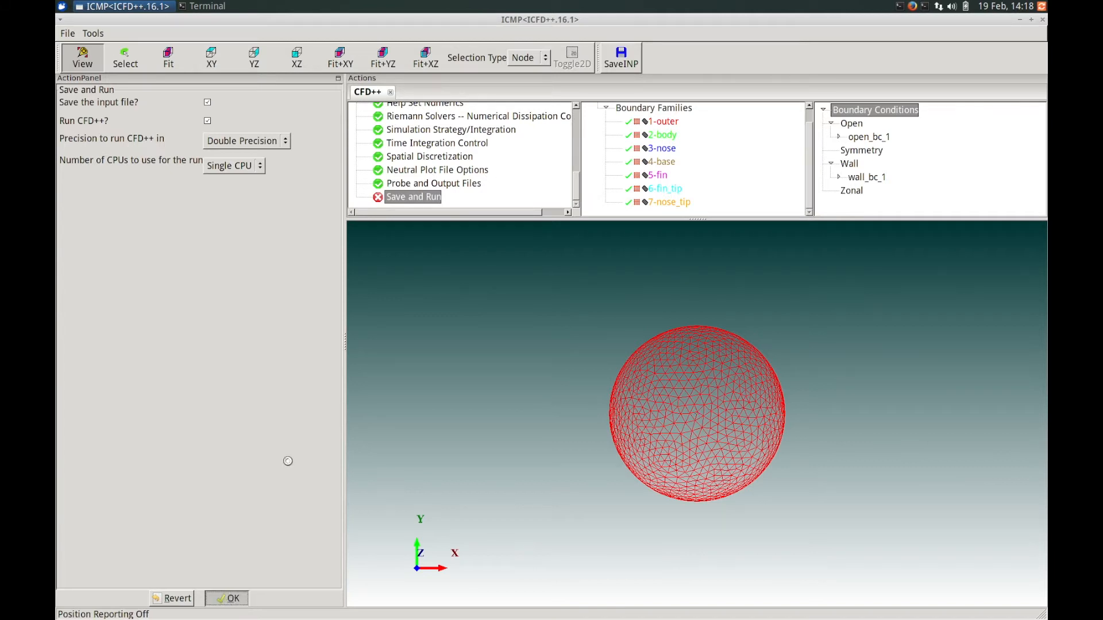
Change the simulation type in the CFD problem definition to Transient and accept it.
{"action": "left_click_drag", "start_coordinate": [575, 179], "coordinate": [571, 135]}
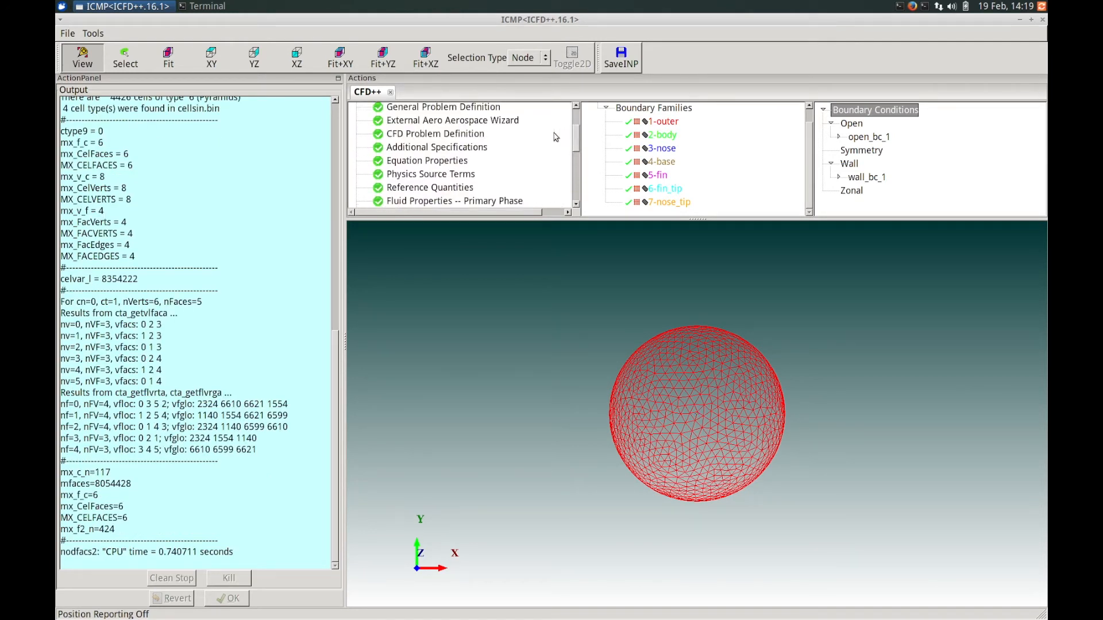
{"action": "left_click", "coordinate": [476, 135]}
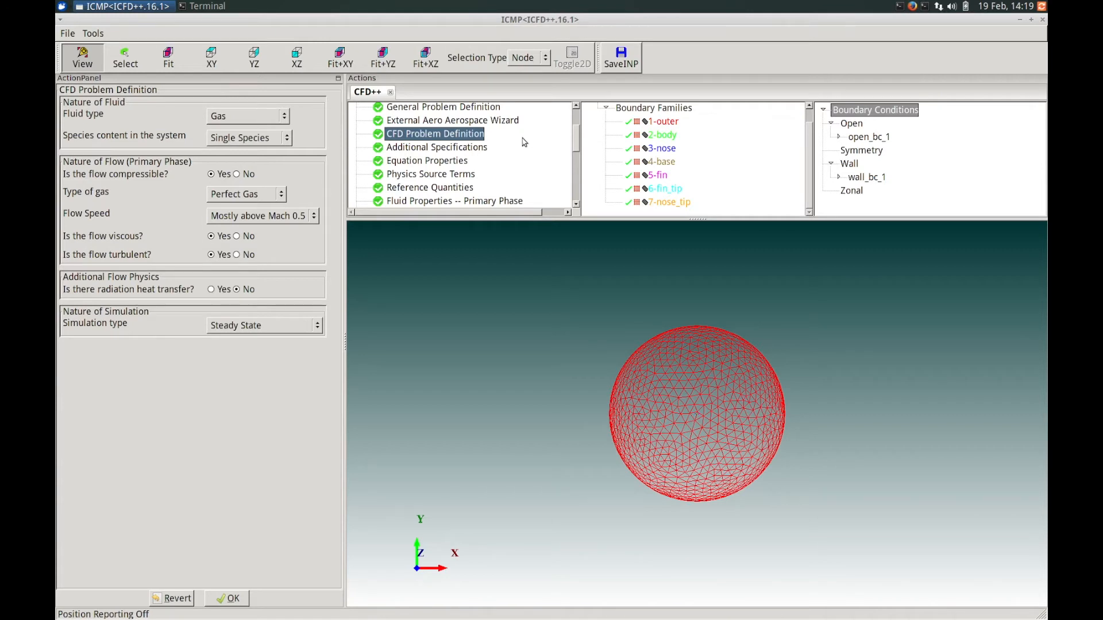
{"action": "scroll", "coordinate": [576, 132], "scroll_direction": "up", "scroll_amount": 1}
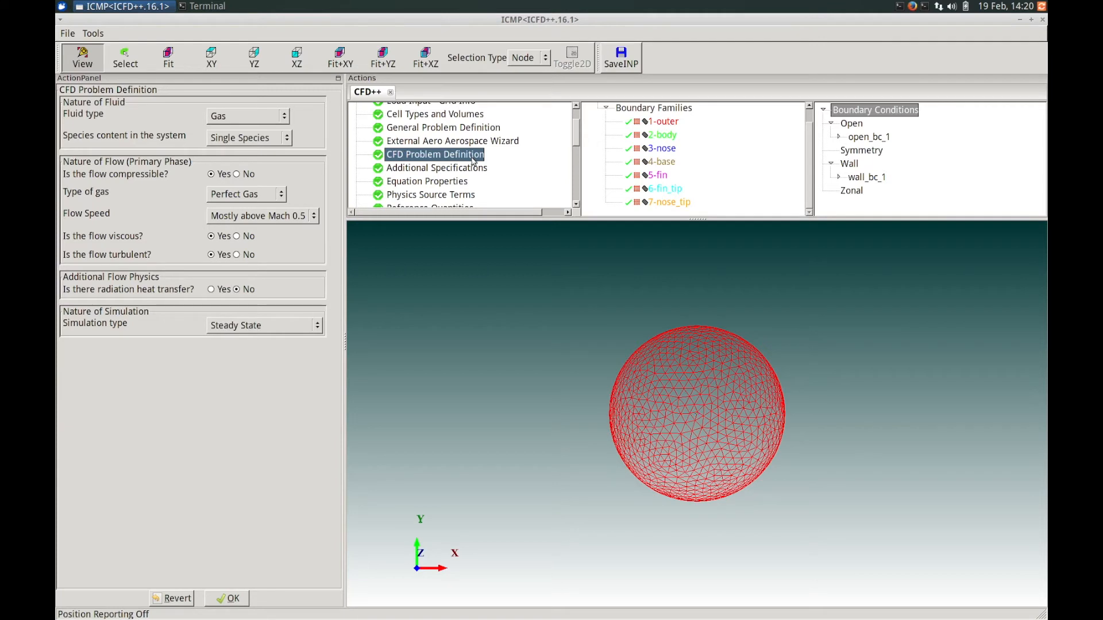
{"action": "mouse_move", "coordinate": [576, 137]}
{"action": "left_mouse_down"}
{"action": "mouse_move", "coordinate": [573, 122]}
{"action": "mouse_move", "coordinate": [576, 140]}
{"action": "left_mouse_up"}
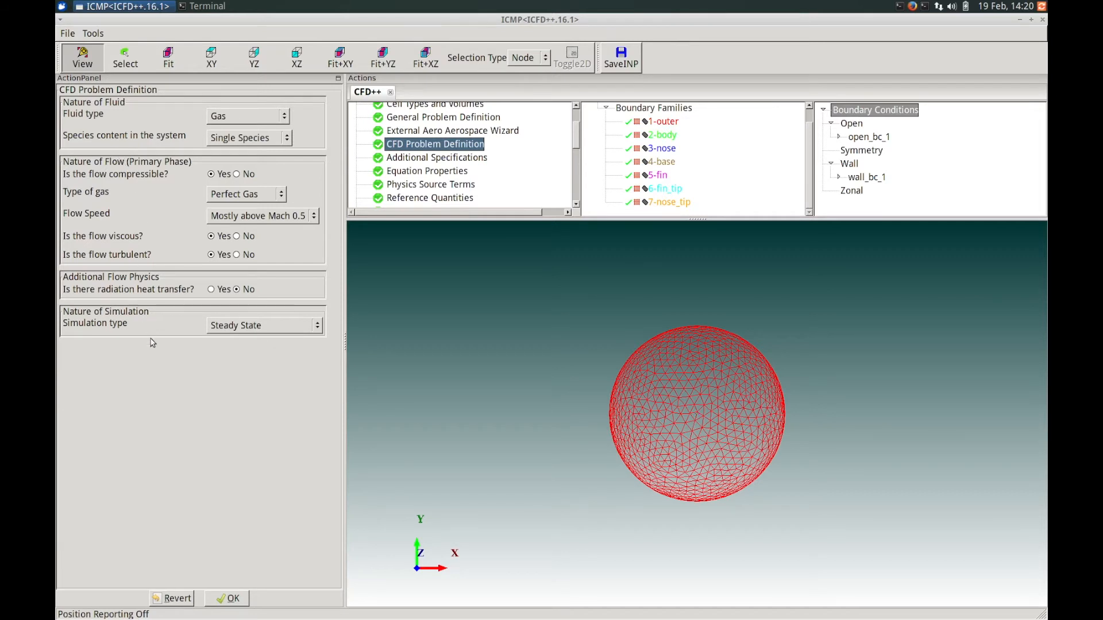
{"action": "left_click", "coordinate": [257, 332]}
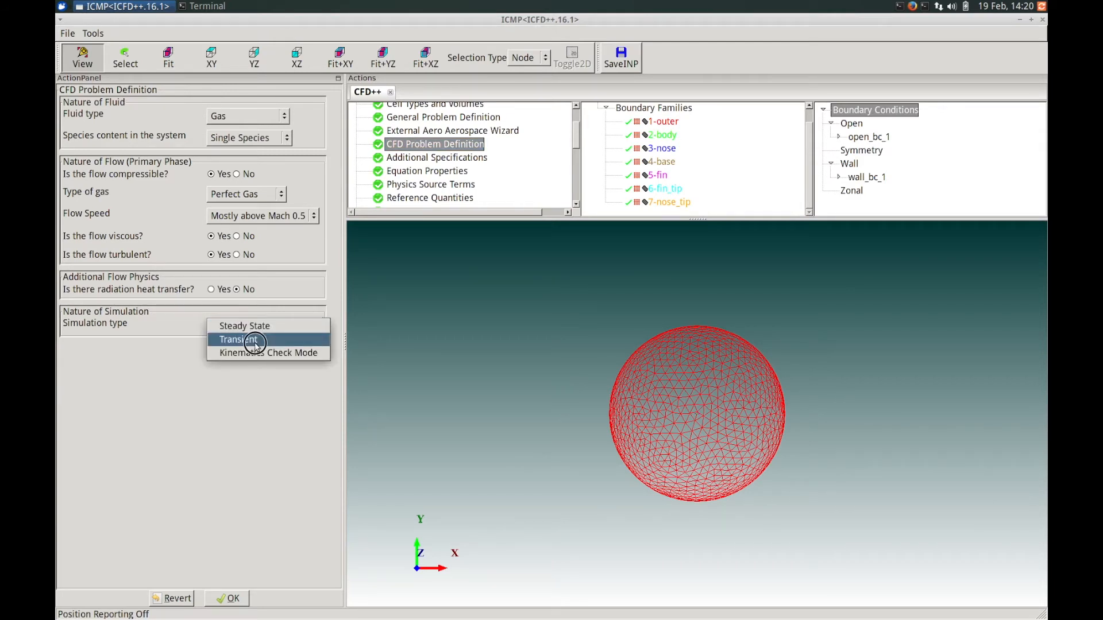
{"action": "left_click", "coordinate": [255, 342]}
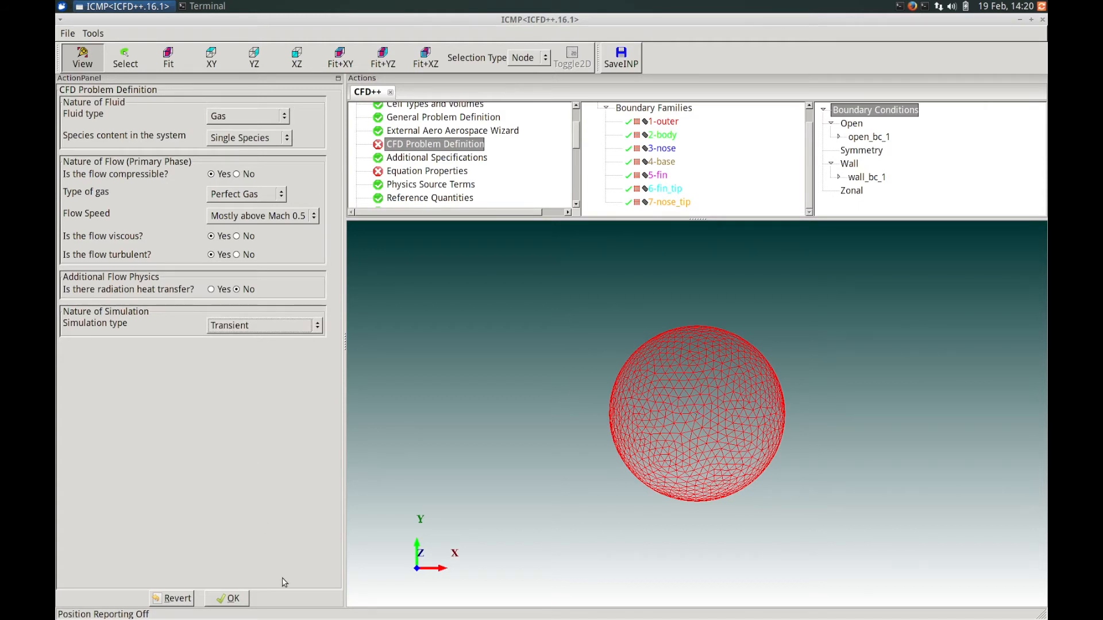
{"action": "left_click", "coordinate": [227, 598]}
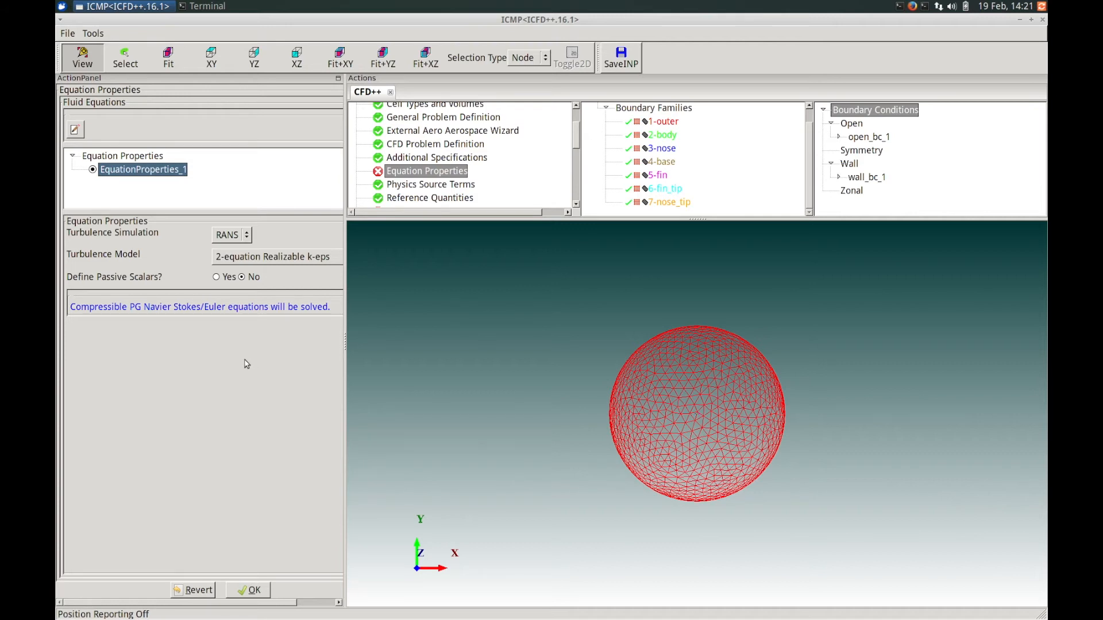
Accept the equation properties and the primary-phase fluid properties without changes.
{"action": "left_click", "coordinate": [248, 590]}
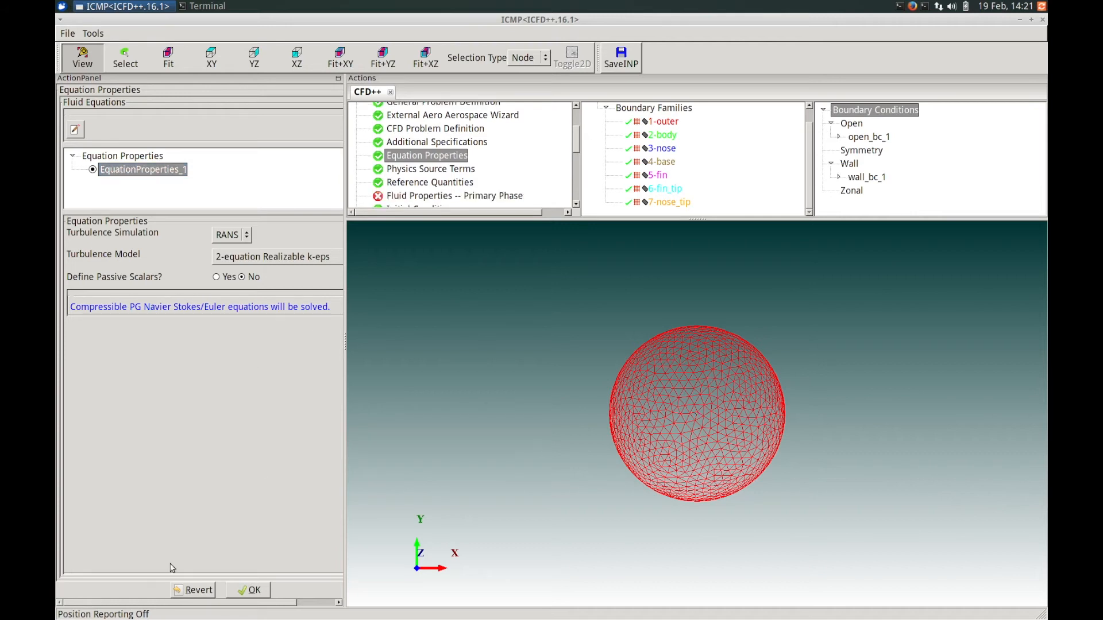
{"action": "left_click", "coordinate": [241, 589]}
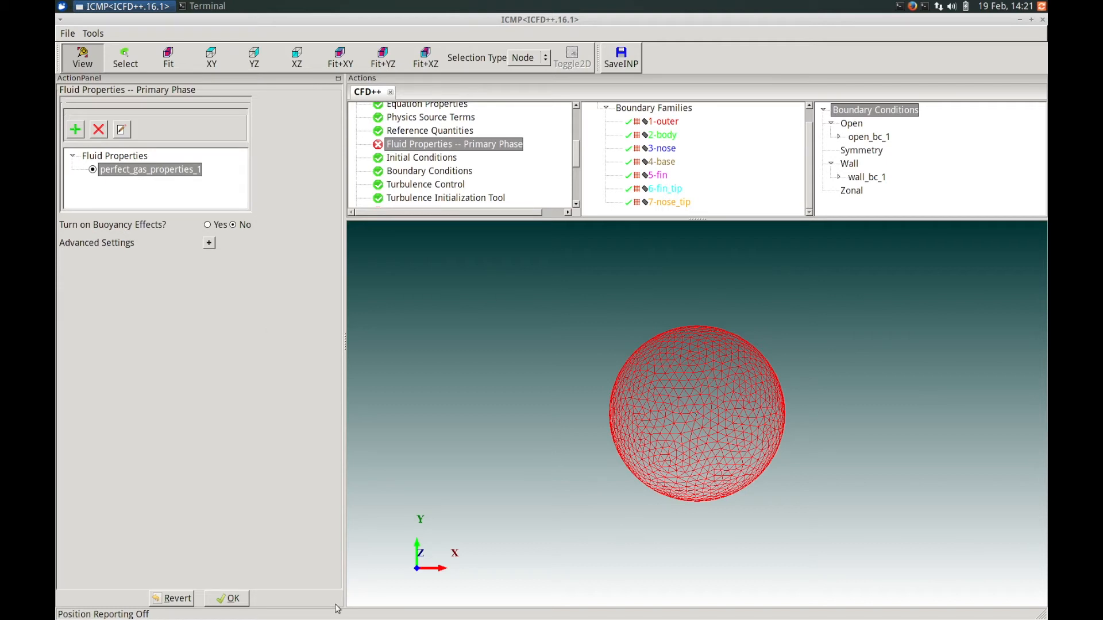
{"action": "left_click", "coordinate": [229, 599]}
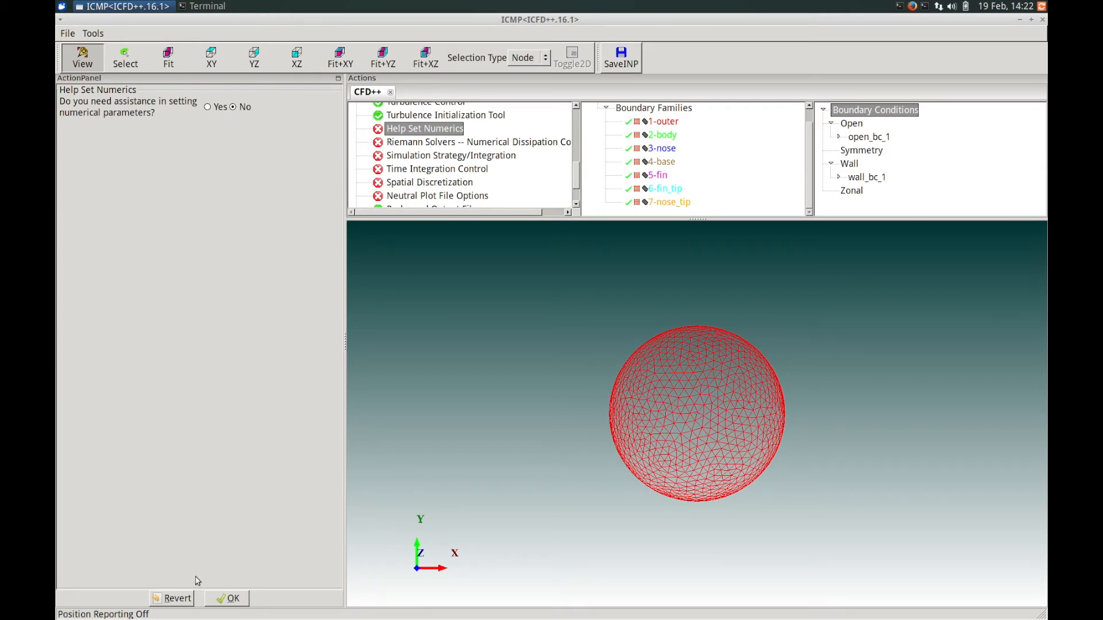
Accept the Help Set Numerics and Riemann solver numerical dissipation settings as they are.
{"action": "left_click", "coordinate": [233, 600]}
{"action": "left_click", "coordinate": [234, 599]}
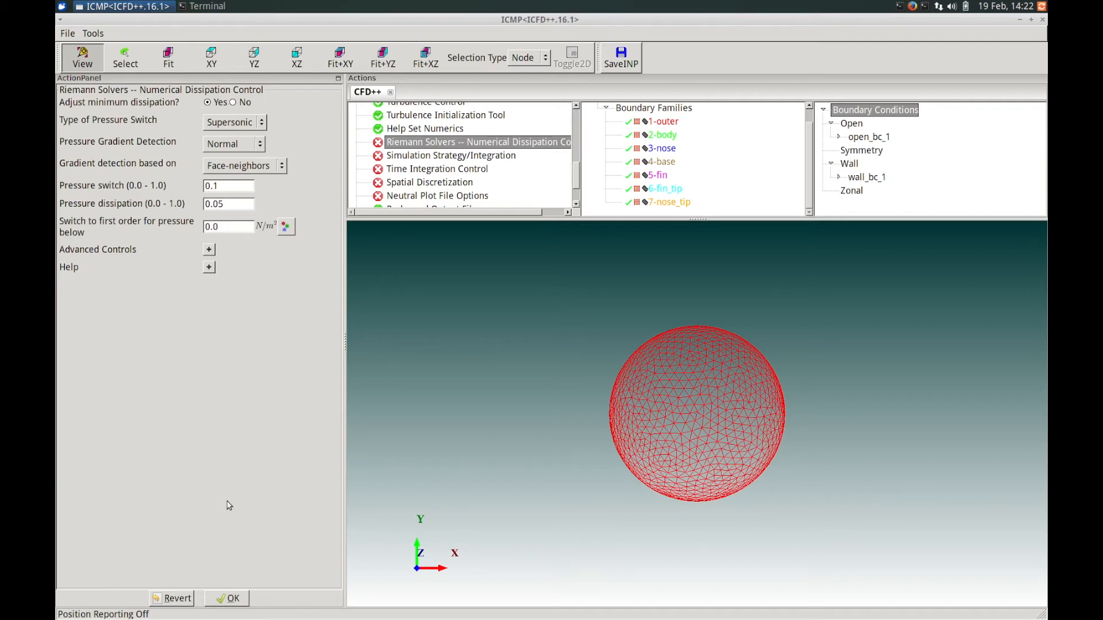
{"action": "left_click", "coordinate": [231, 599]}
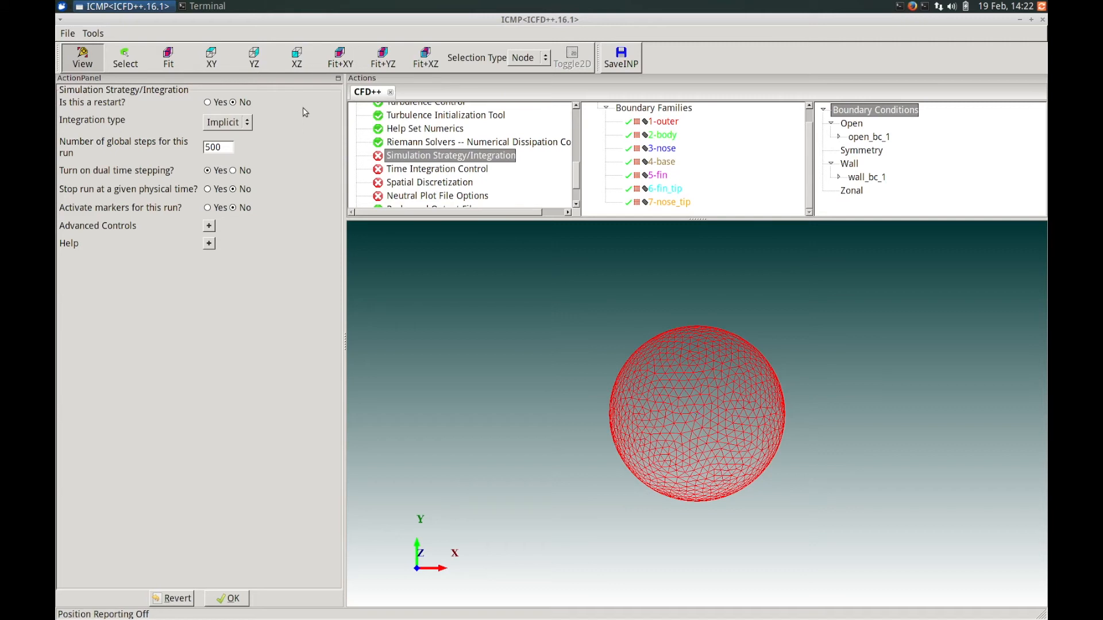
Mark the run as a restart, accept the simulation strategy, and decline loading default transient settings.
{"action": "left_click", "coordinate": [220, 103]}
{"action": "left_click", "coordinate": [219, 147]}
{"action": "left_click", "coordinate": [233, 599]}
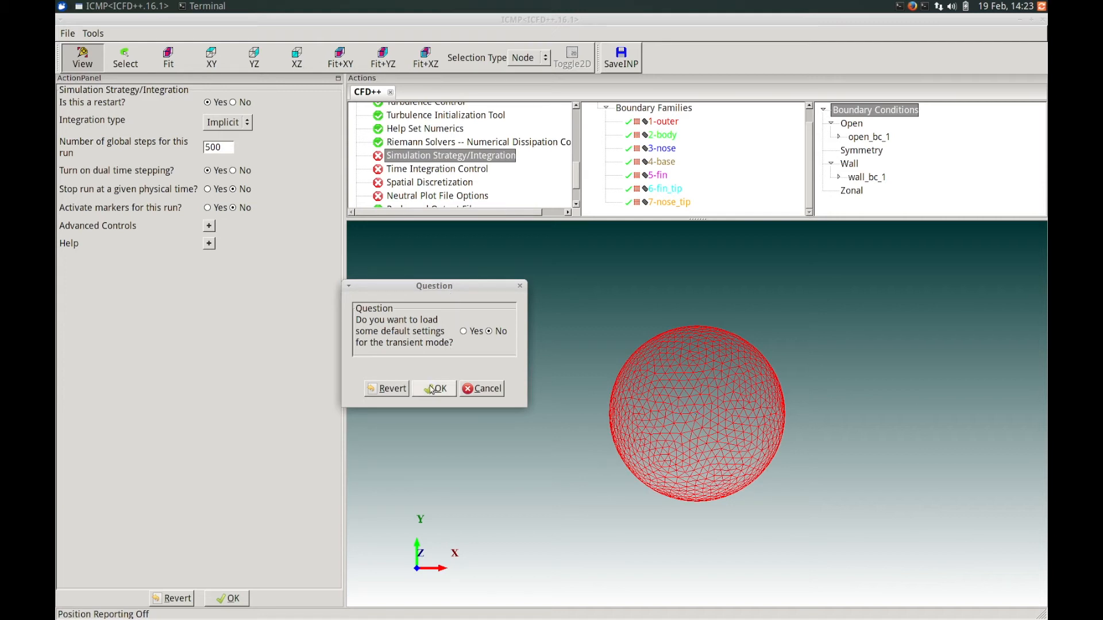
{"action": "left_click", "coordinate": [432, 388]}
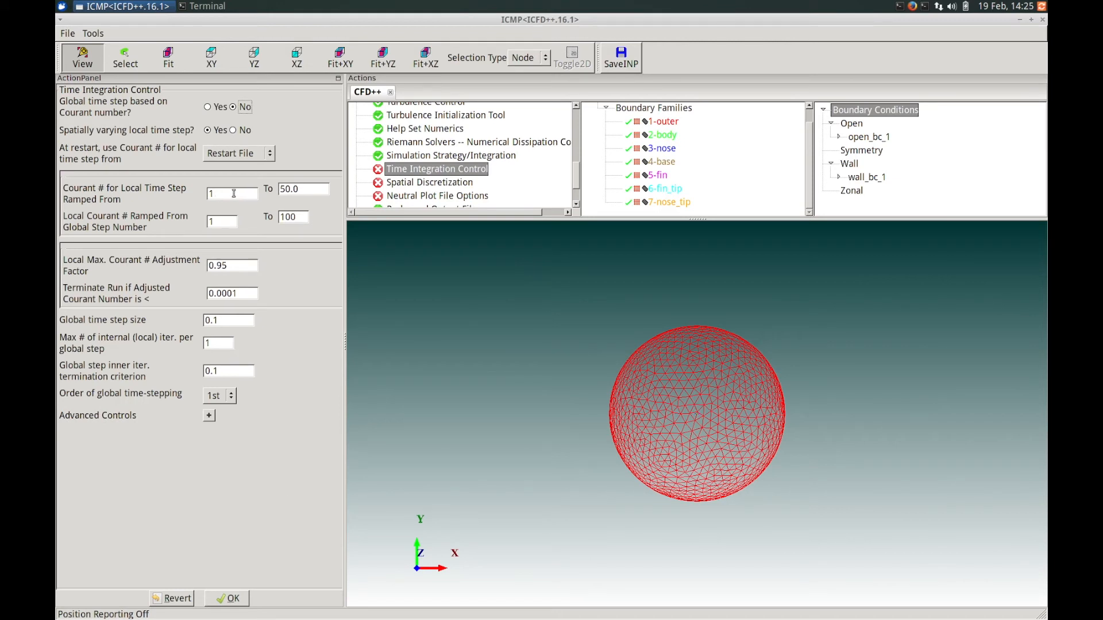
Set the starting Courant number for the local time step ramp to 50.0 and the global time step to 4.83e-5.
{"action": "left_click_drag", "start_coordinate": [234, 194], "coordinate": [194, 191]}
{"action": "type", "text": "50.0"}
{"action": "left_click_drag", "start_coordinate": [244, 320], "coordinate": [196, 319]}
{"action": "type", "text": "4.83e-5"}
Set the inner iteration termination criterion to 1e-3 and second-order global time-stepping, then accept the time integration control.
{"action": "left_click", "coordinate": [230, 342]}
{"action": "left_click_drag", "start_coordinate": [223, 371], "coordinate": [199, 372]}
{"action": "type", "text": "1e-3"}
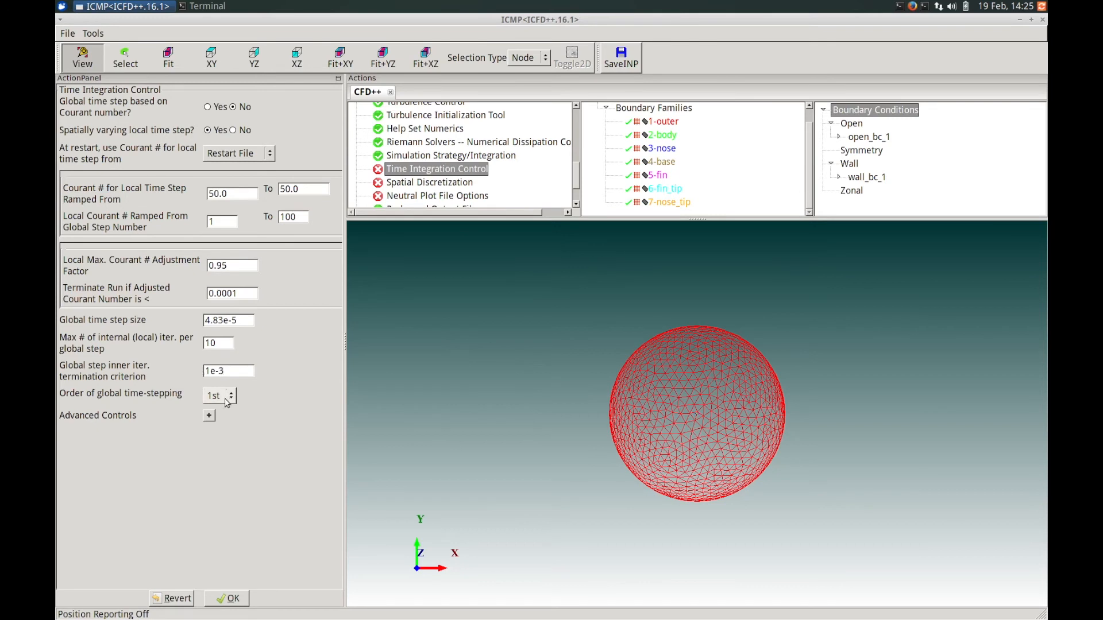
{"action": "left_click", "coordinate": [228, 402]}
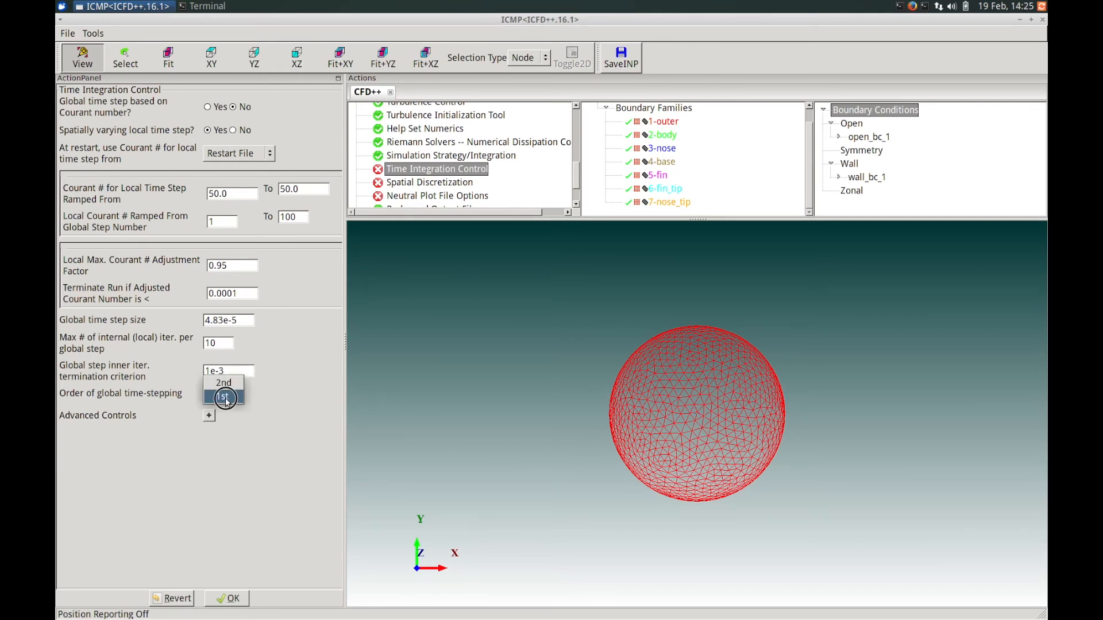
{"action": "left_click", "coordinate": [230, 383]}
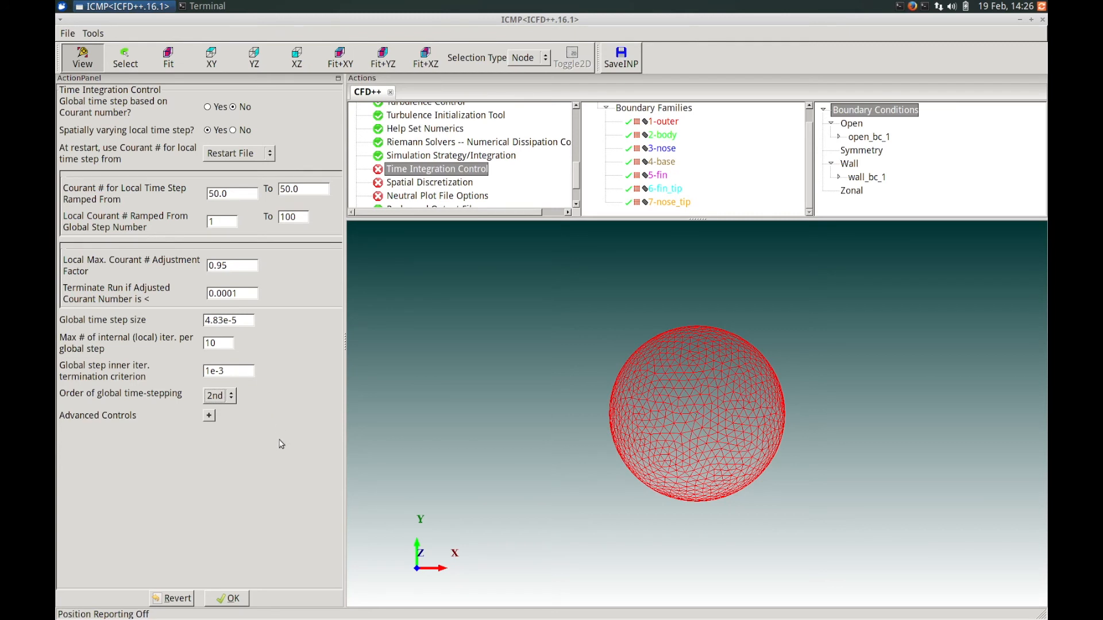
{"action": "left_click", "coordinate": [227, 600]}
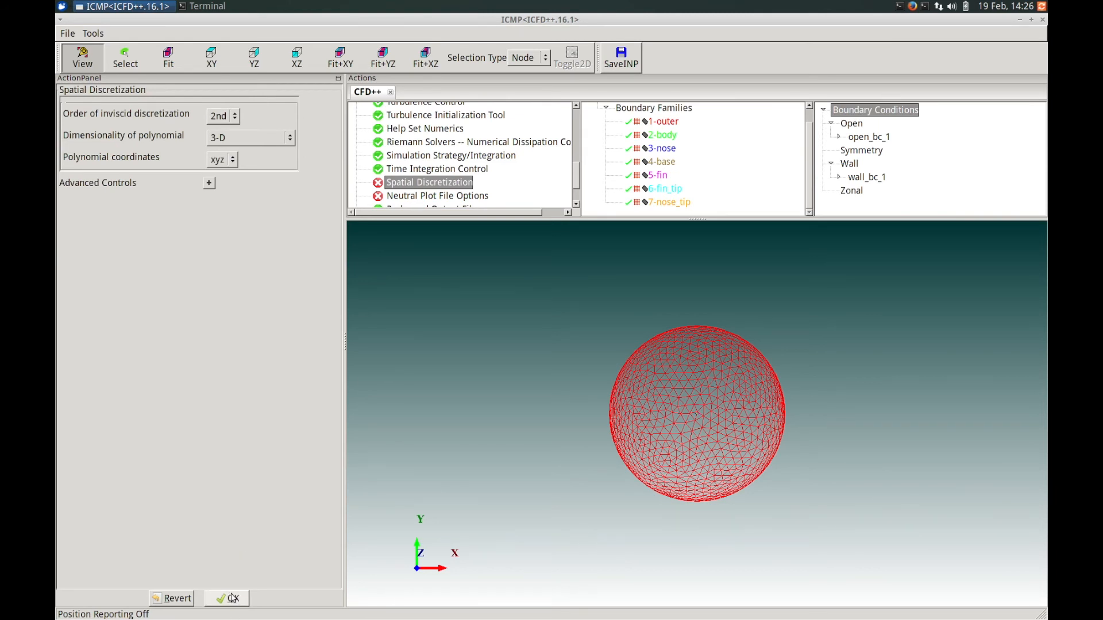
Accept the spatial discretization and neutral plot file options, confirming the neutral plot output dialog.
{"action": "left_click", "coordinate": [232, 598]}
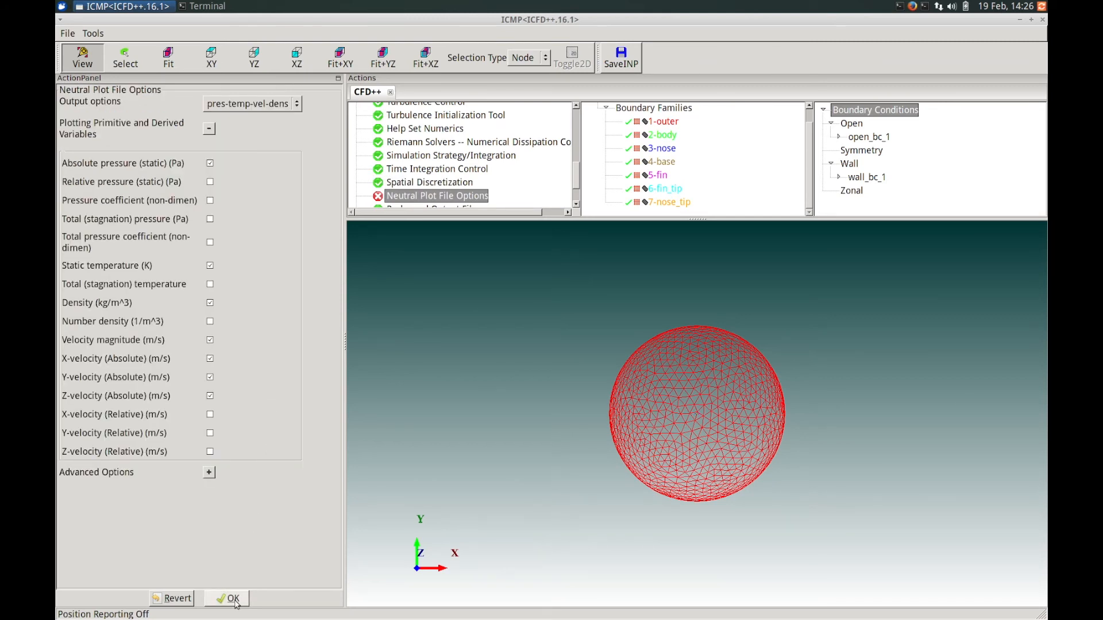
{"action": "left_click", "coordinate": [234, 600]}
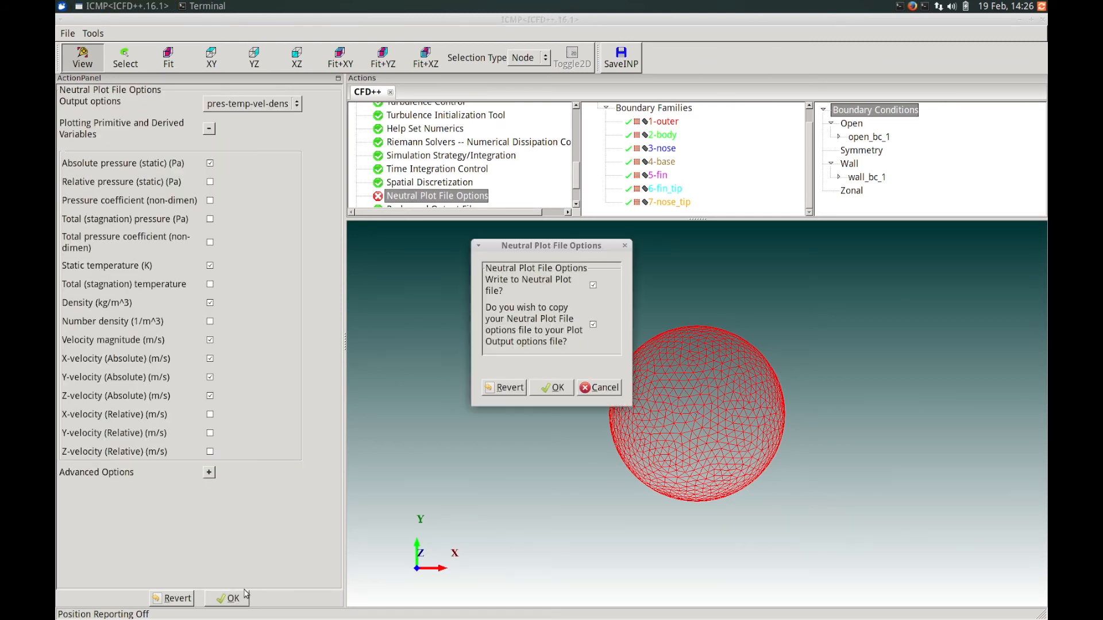
{"action": "left_click", "coordinate": [545, 393]}
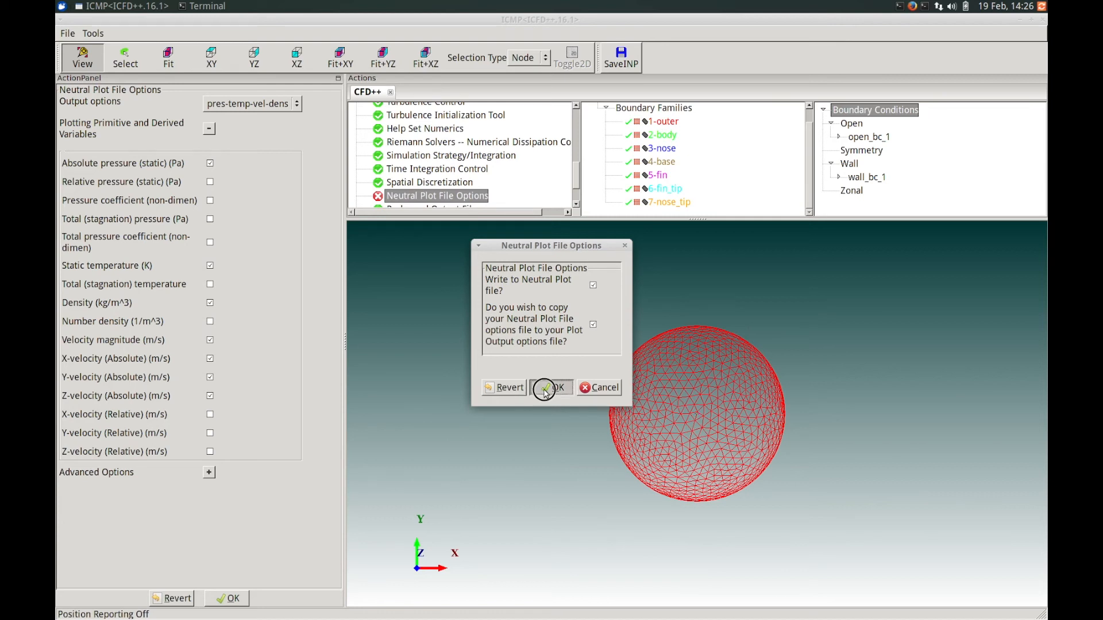
Enable grid motion in the additional specifications and accept them.
{"action": "left_click_drag", "start_coordinate": [575, 181], "coordinate": [574, 187]}
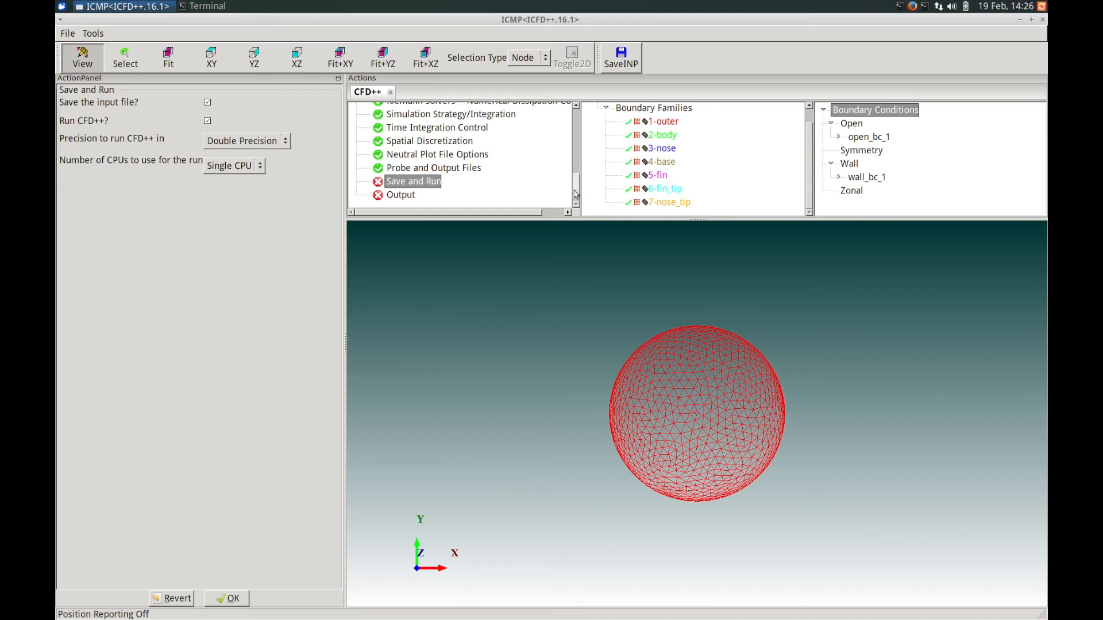
{"action": "left_click_drag", "start_coordinate": [576, 194], "coordinate": [577, 142]}
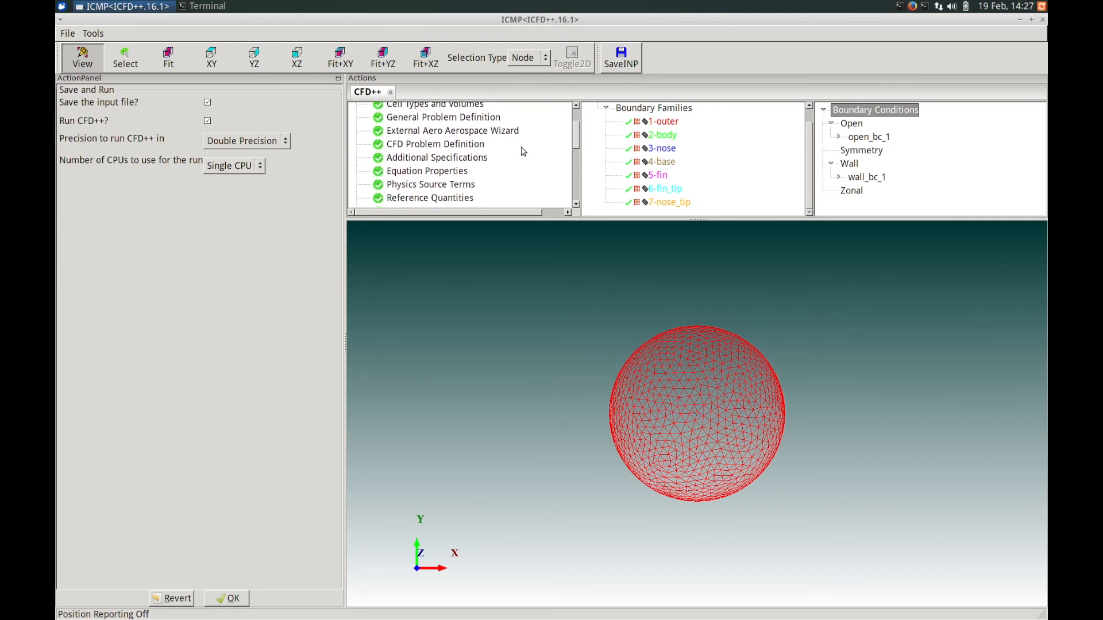
{"action": "left_click", "coordinate": [444, 161]}
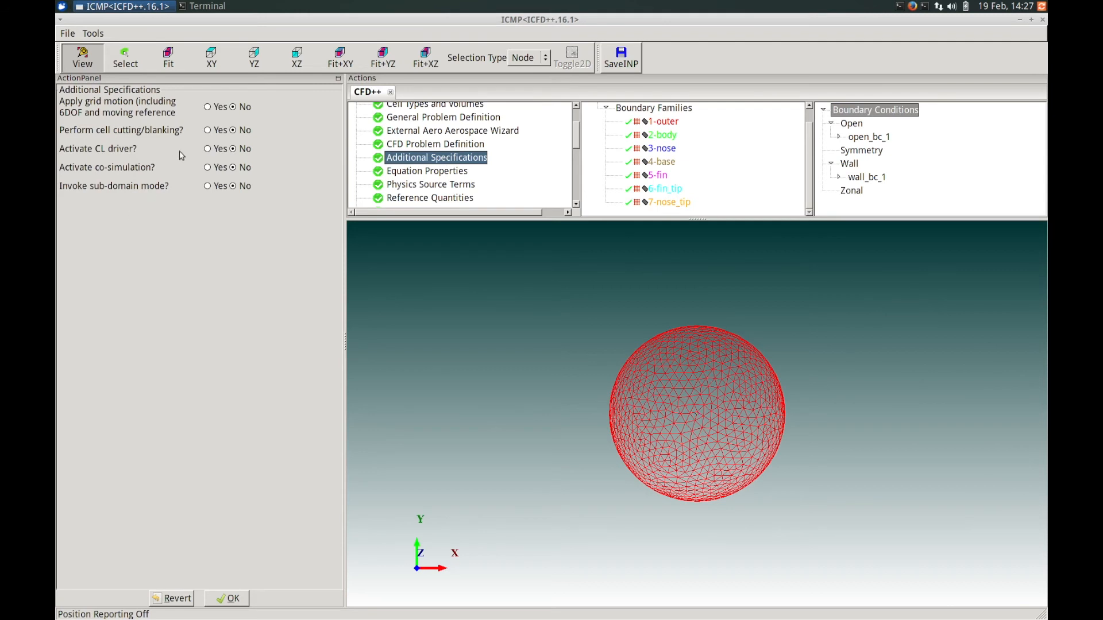
{"action": "left_click", "coordinate": [209, 108]}
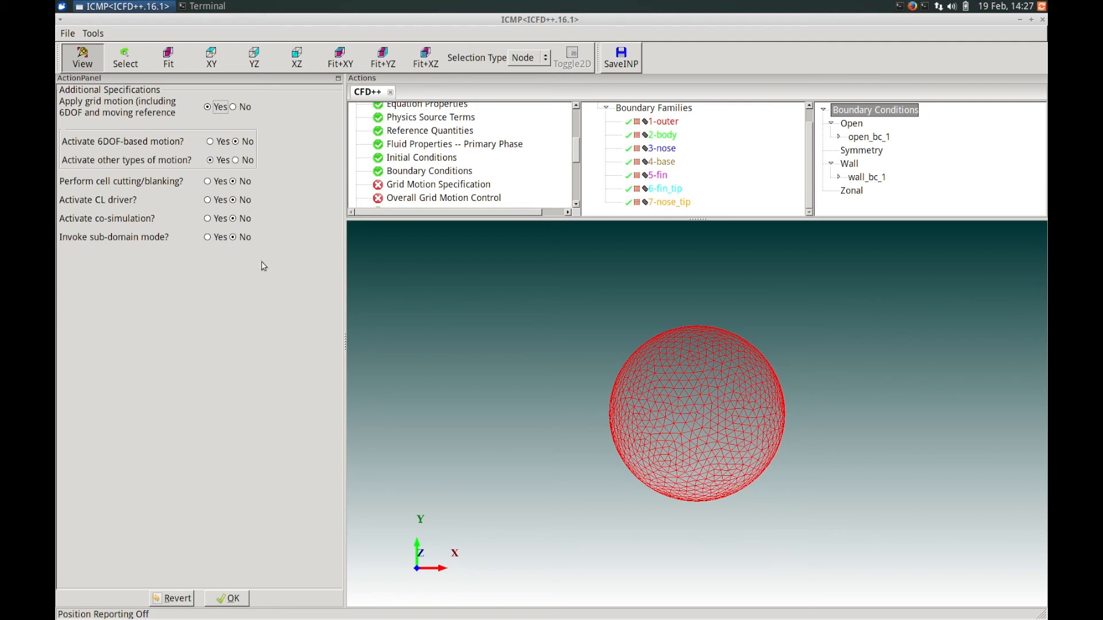
{"action": "left_click", "coordinate": [226, 599]}
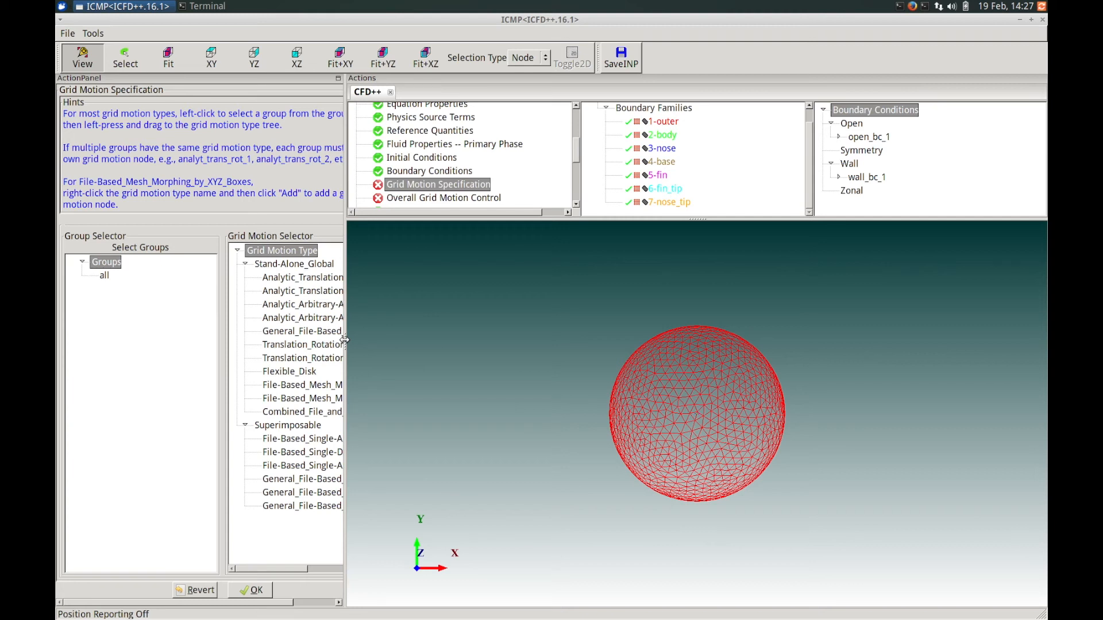
Assign the all group to the Analytic_Translation_or_Rotation_Velocity grid motion type.
{"action": "left_click_drag", "start_coordinate": [345, 340], "coordinate": [511, 351]}
{"action": "left_click_drag", "start_coordinate": [512, 350], "coordinate": [637, 362]}
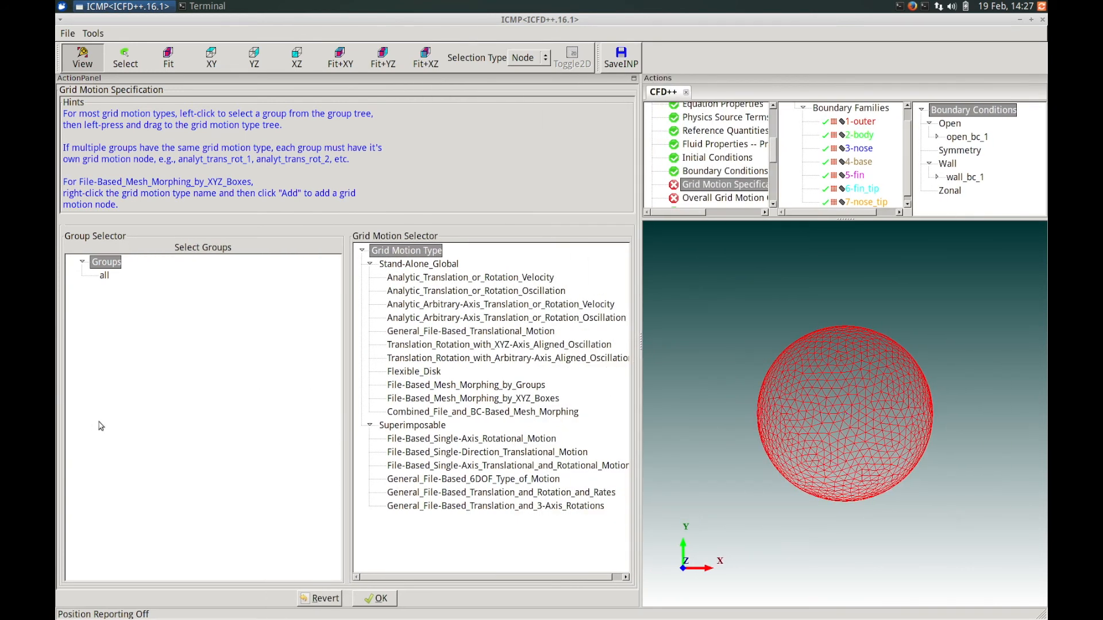
{"action": "left_click", "coordinate": [104, 276]}
{"action": "left_click_drag", "start_coordinate": [104, 279], "coordinate": [415, 282]}
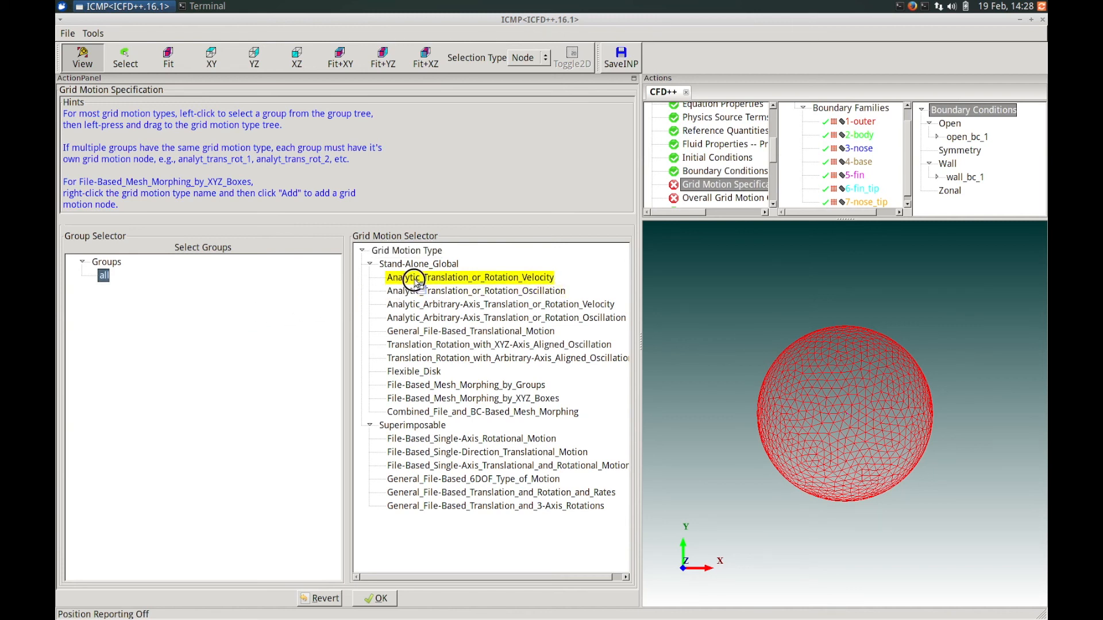
{"action": "left_click_drag", "start_coordinate": [414, 282], "coordinate": [415, 282]}
{"action": "left_click_drag", "start_coordinate": [529, 233], "coordinate": [374, 198]}
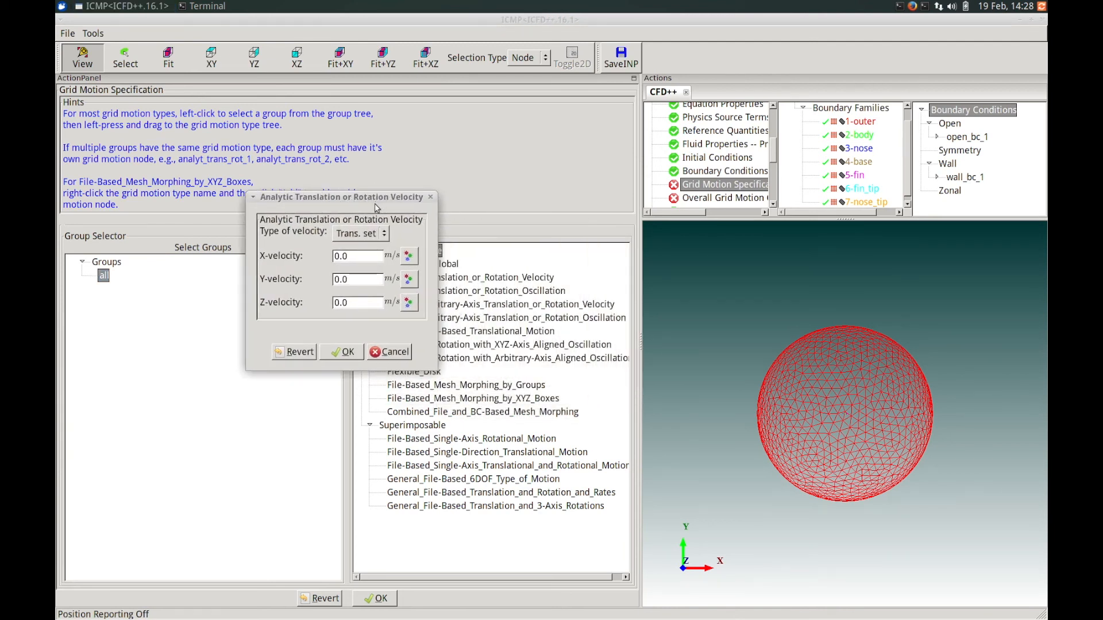
Set the velocity type to X-rotation at 650 rad/s and accept the grid motion specification.
{"action": "left_click", "coordinate": [371, 235]}
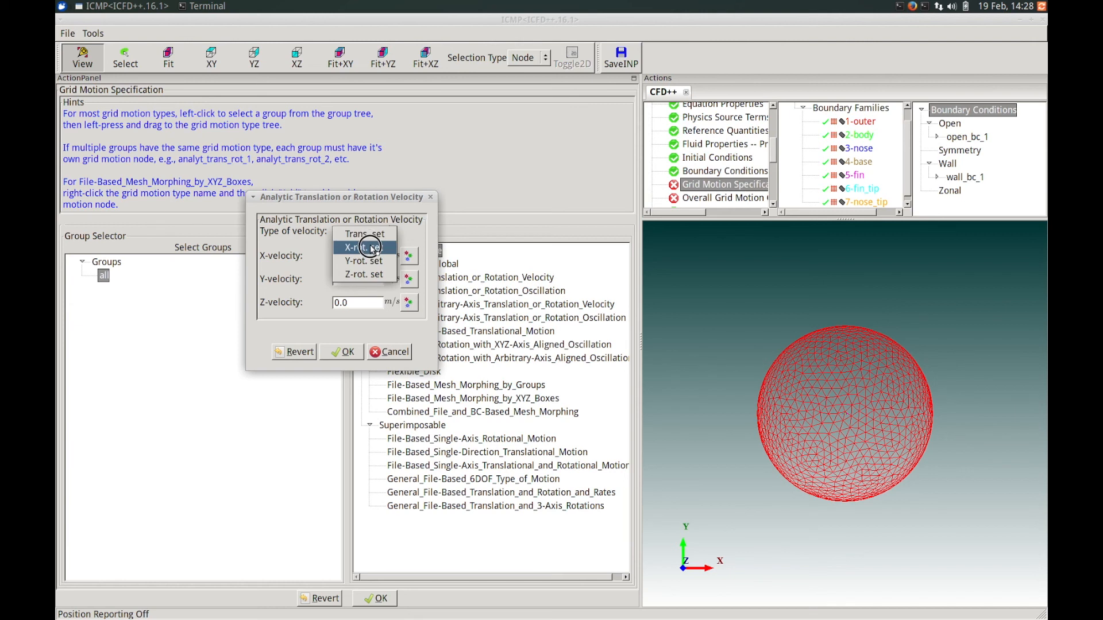
{"action": "left_click", "coordinate": [370, 249]}
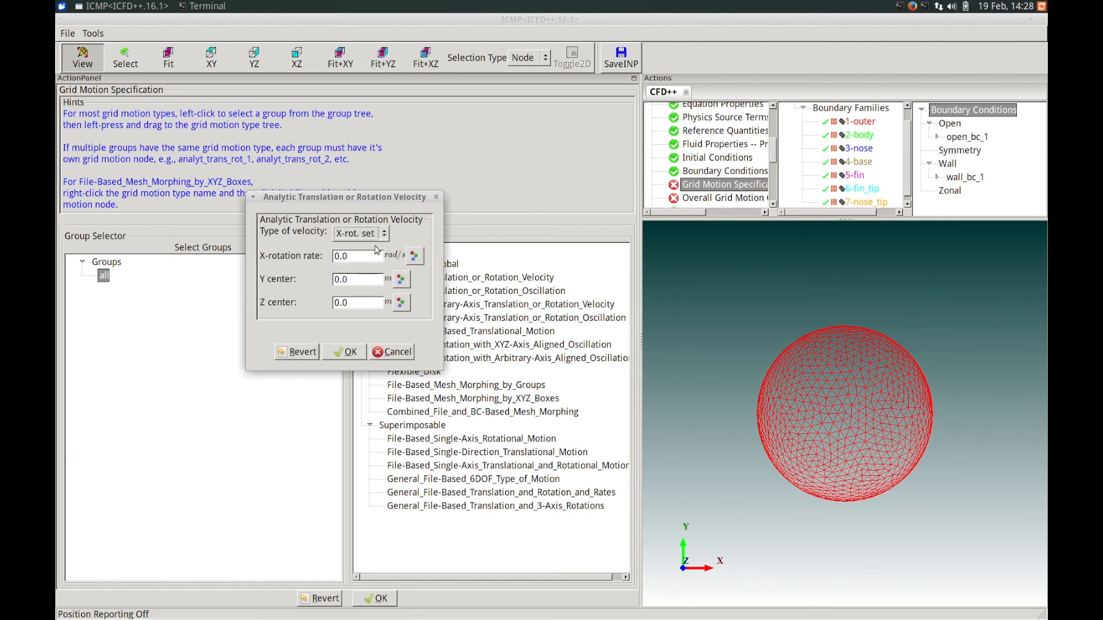
{"action": "type", "text": "650"}
{"action": "left_click", "coordinate": [358, 281]}
{"action": "left_click", "coordinate": [343, 352]}
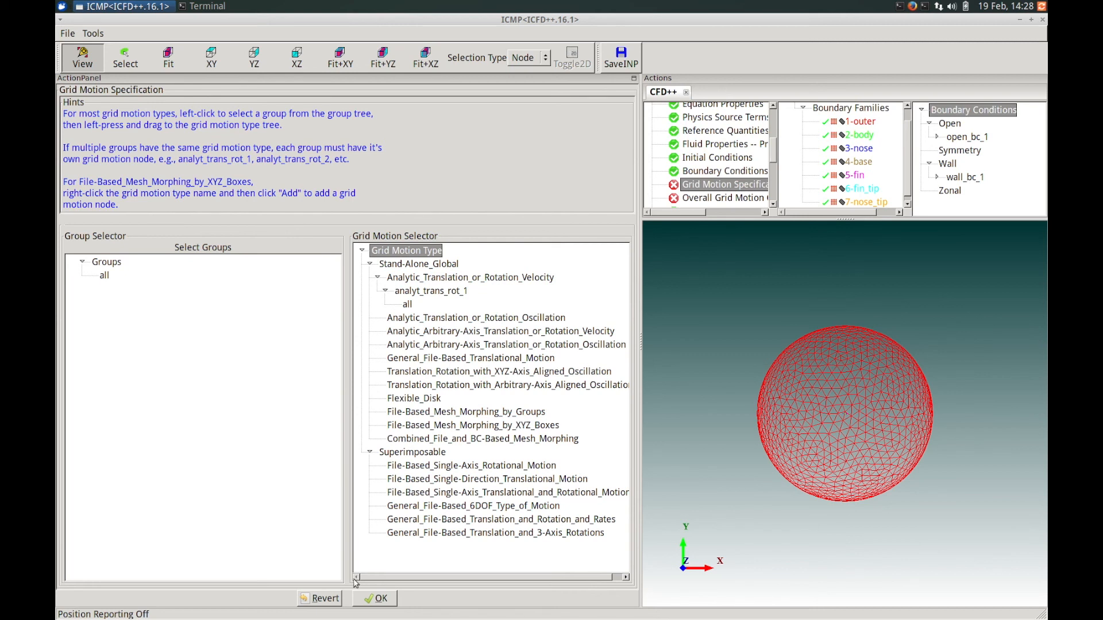
{"action": "left_click", "coordinate": [368, 600]}
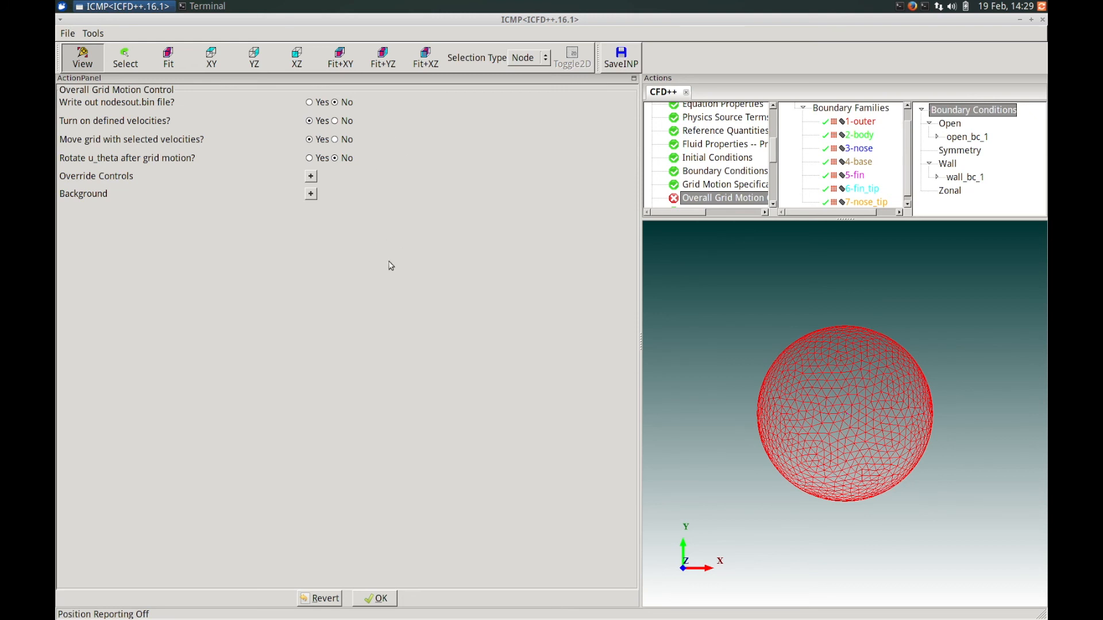
Accept the overall grid motion control, keep double precision on a single CPU, and save and run CFD++.
{"action": "left_click", "coordinate": [383, 596]}
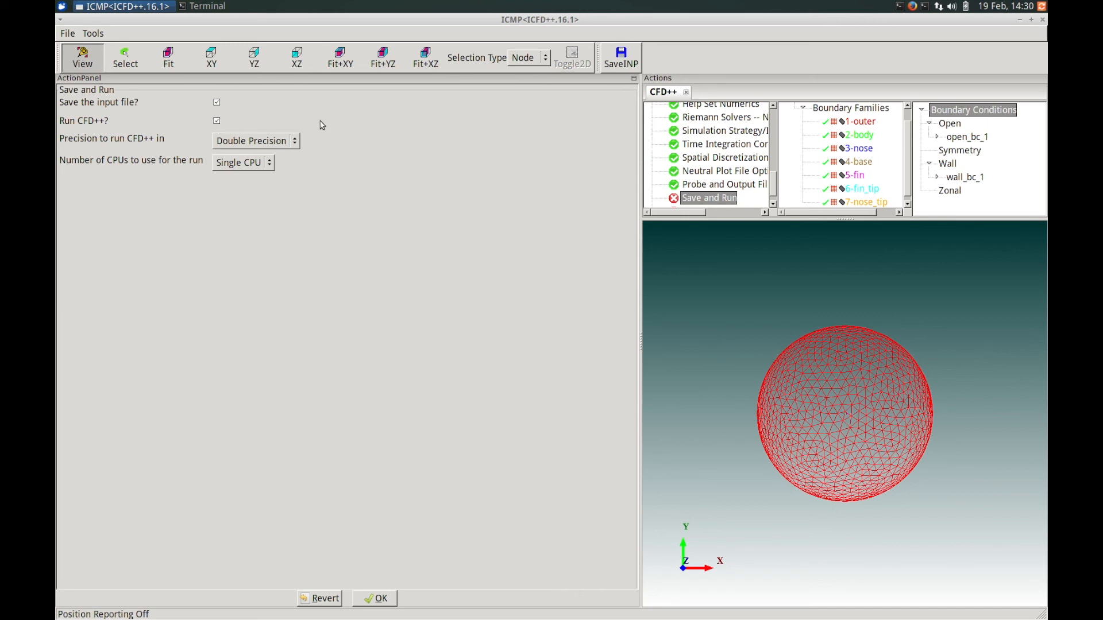
{"action": "left_click", "coordinate": [240, 138]}
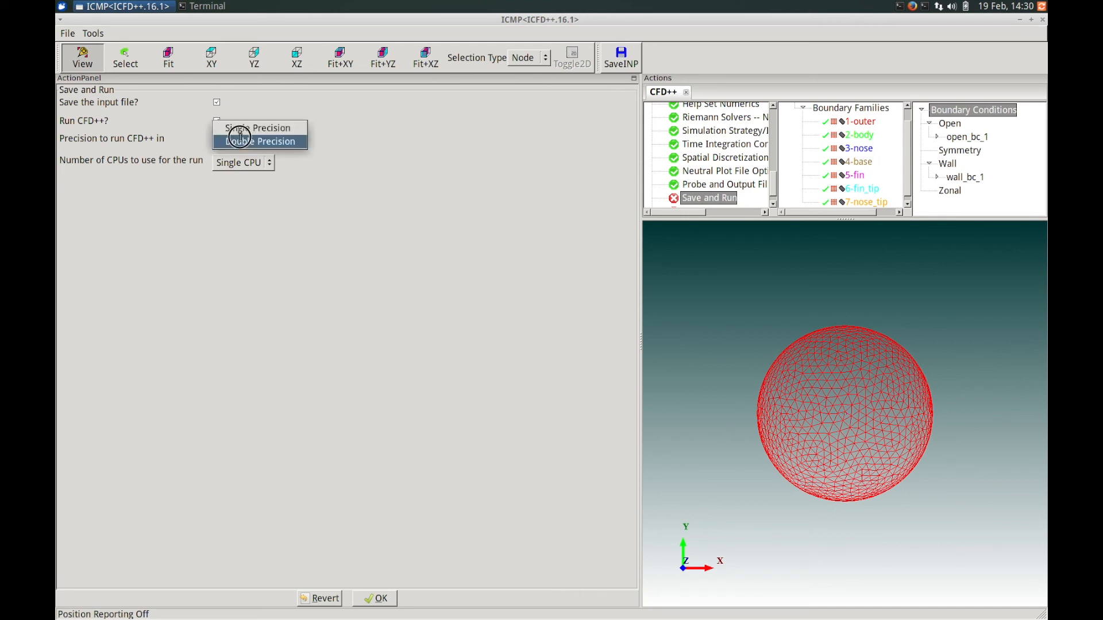
{"action": "left_click", "coordinate": [295, 141]}
{"action": "left_click", "coordinate": [252, 163]}
{"action": "left_click", "coordinate": [251, 163]}
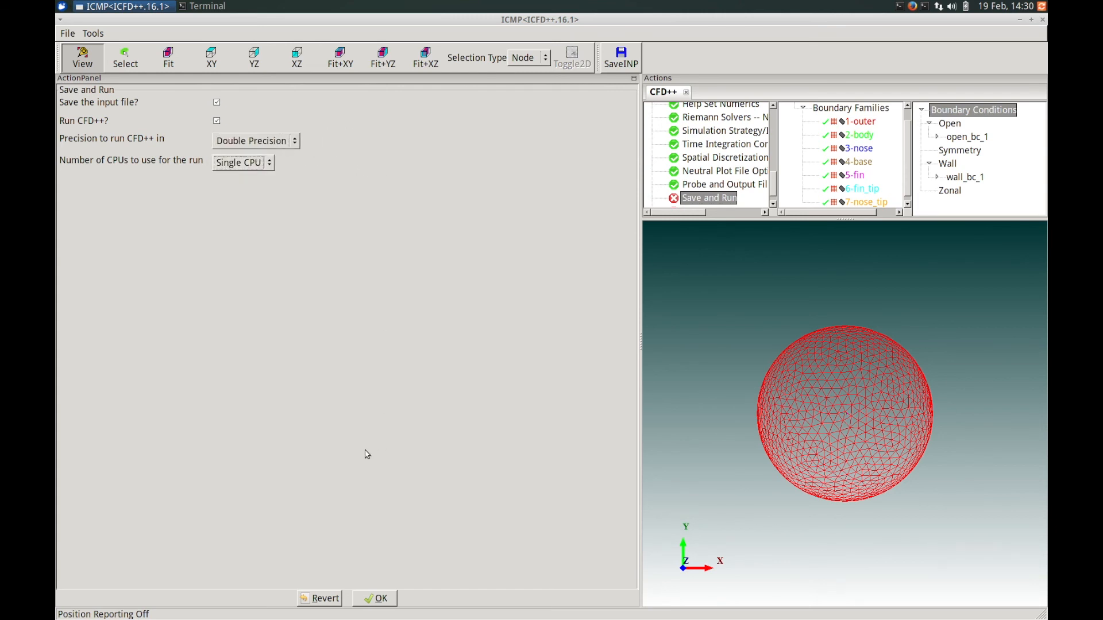
{"action": "left_click", "coordinate": [383, 602]}
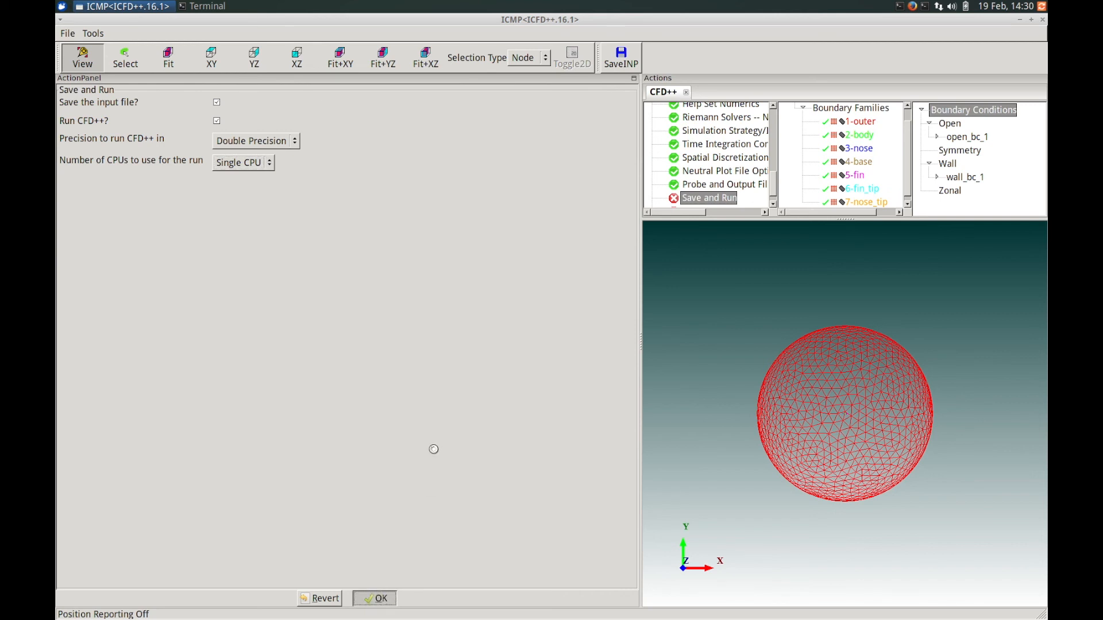